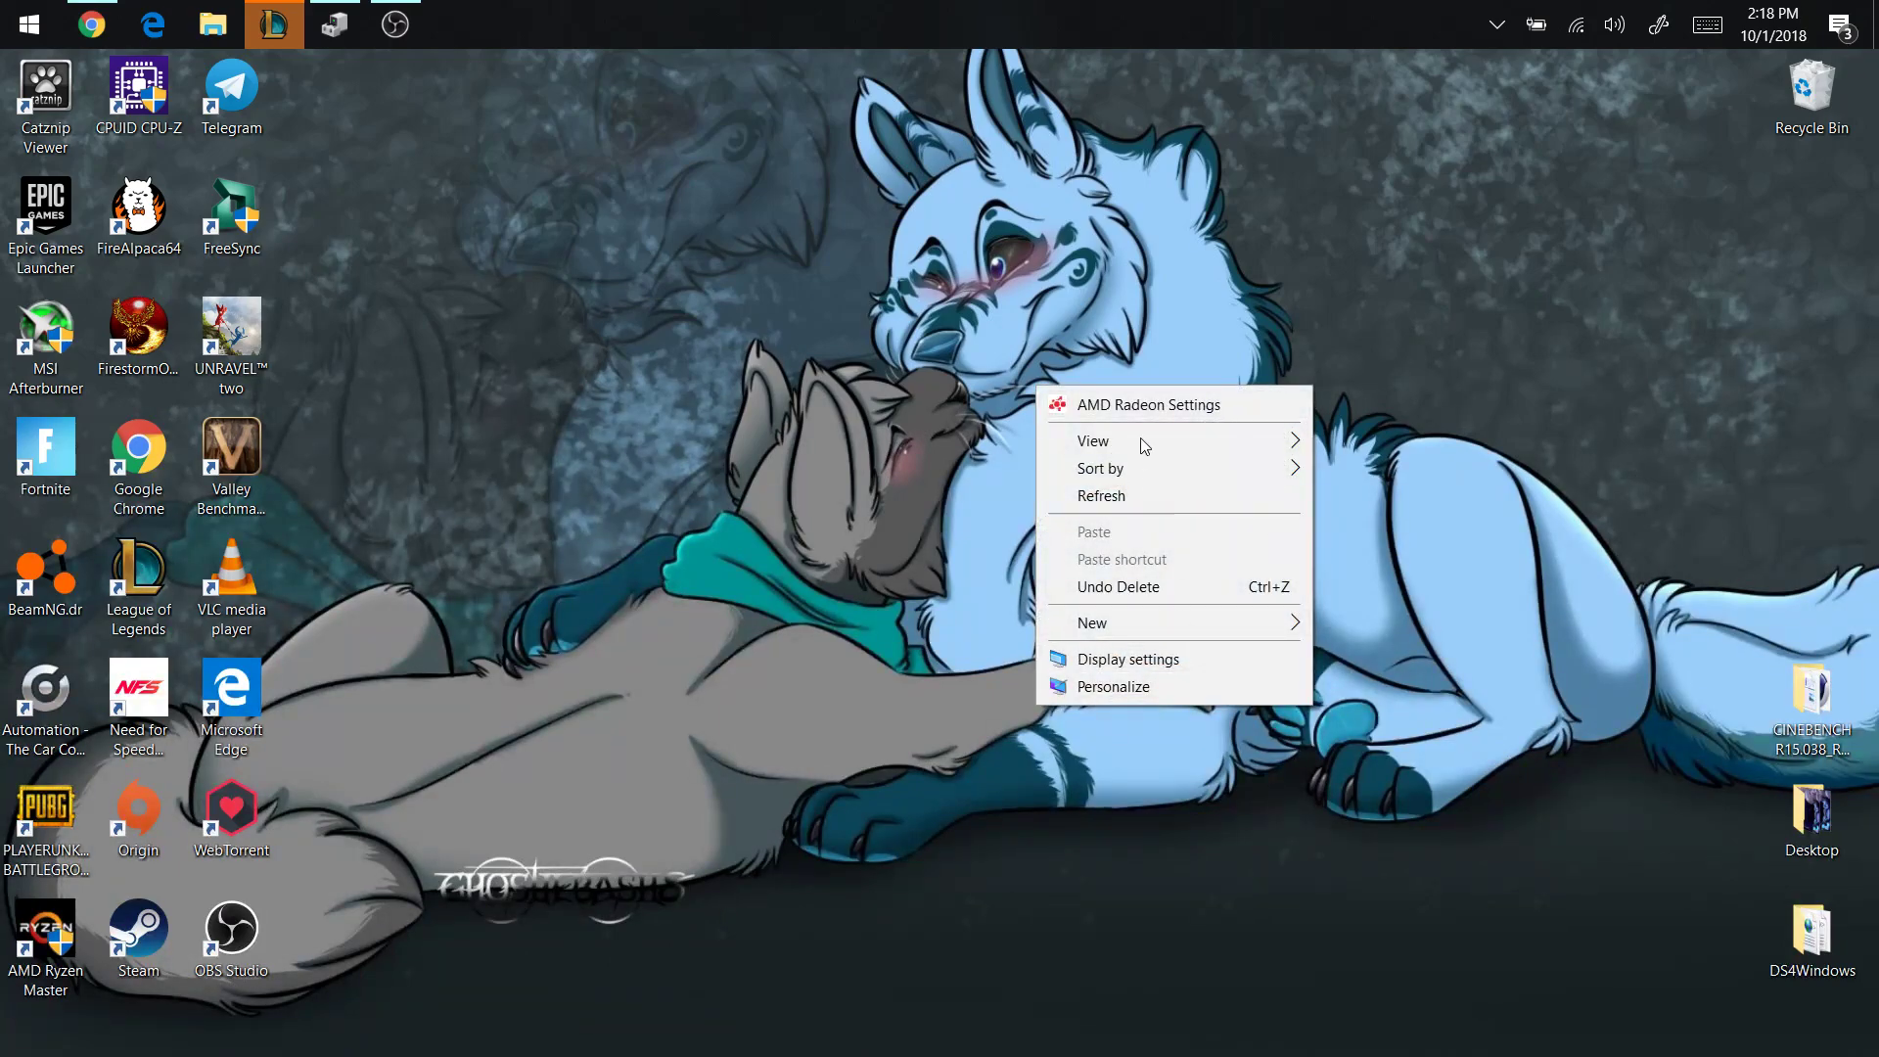
Open AMD Radeon Settings and view the System Overview showing Adrenalin 18.9.3 on Vega 8 Graphics
click(1149, 404)
click(1411, 264)
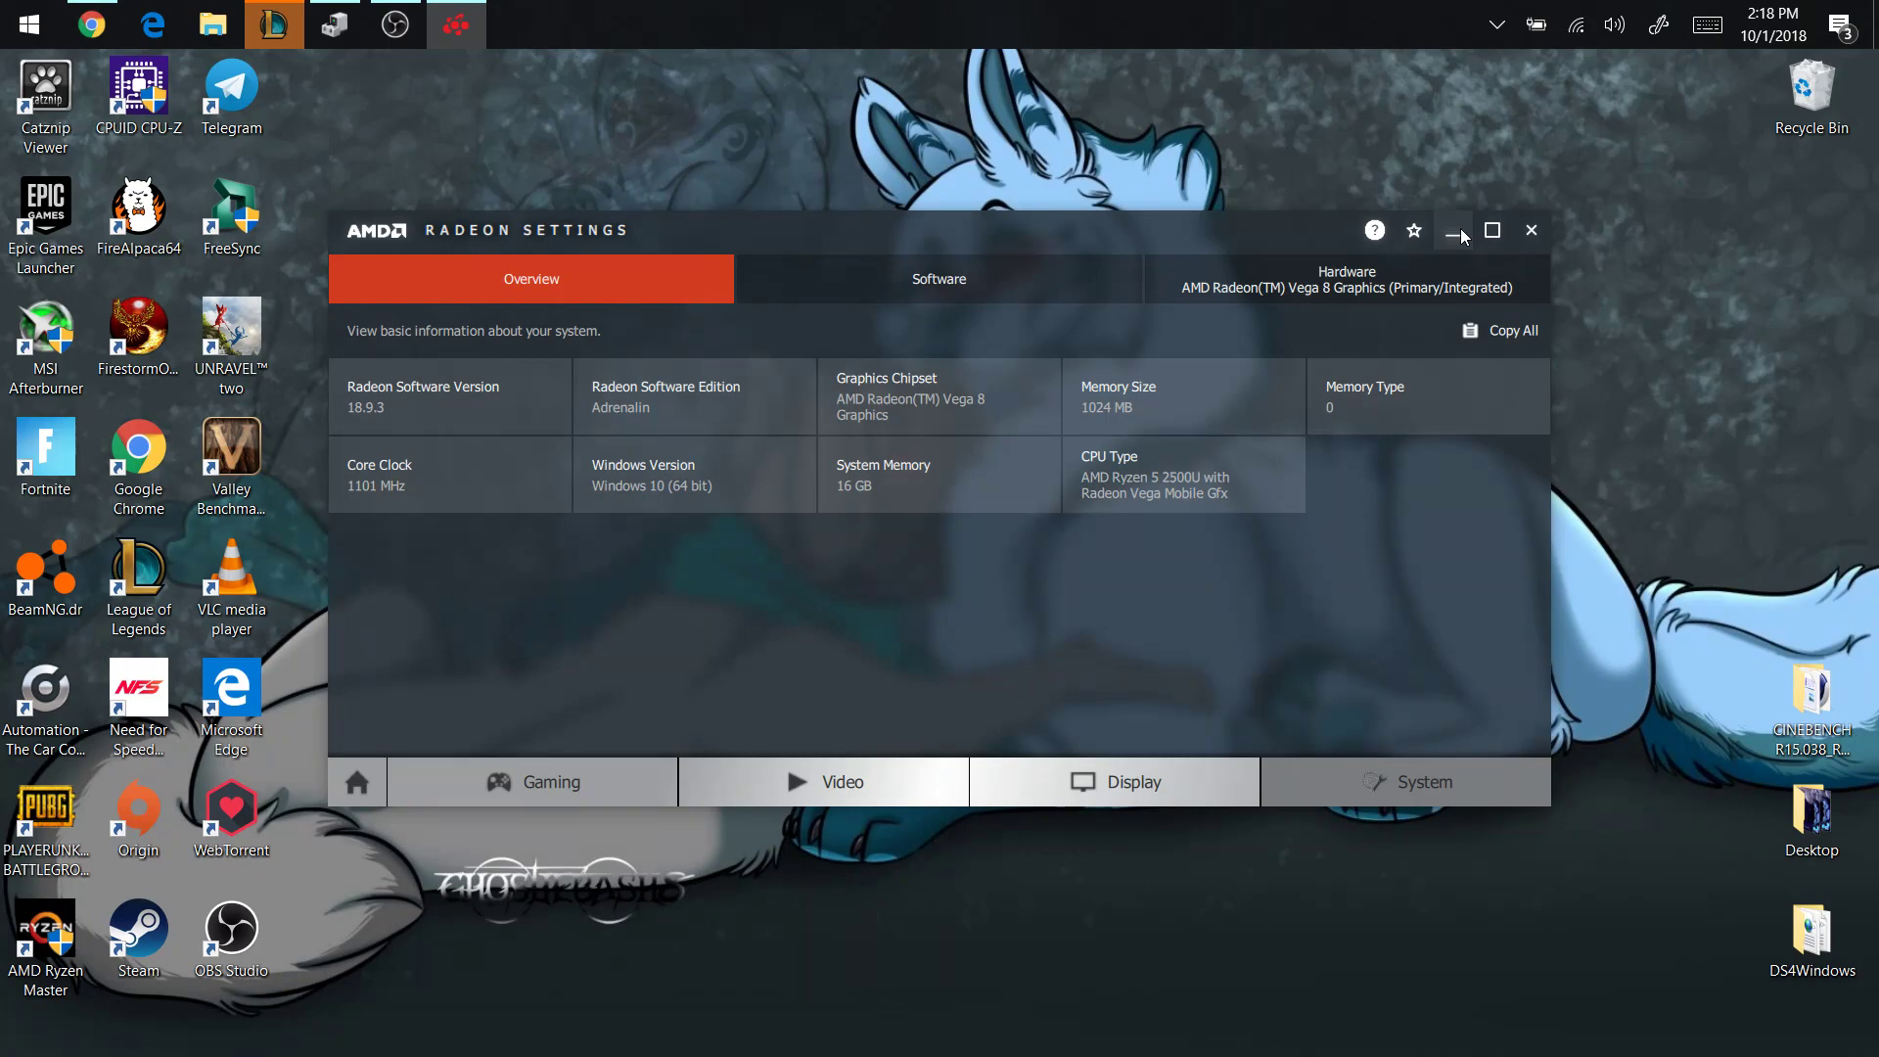
Close Radeon Settings and go to AMD's Drivers & Support page in Chrome
click(1533, 227)
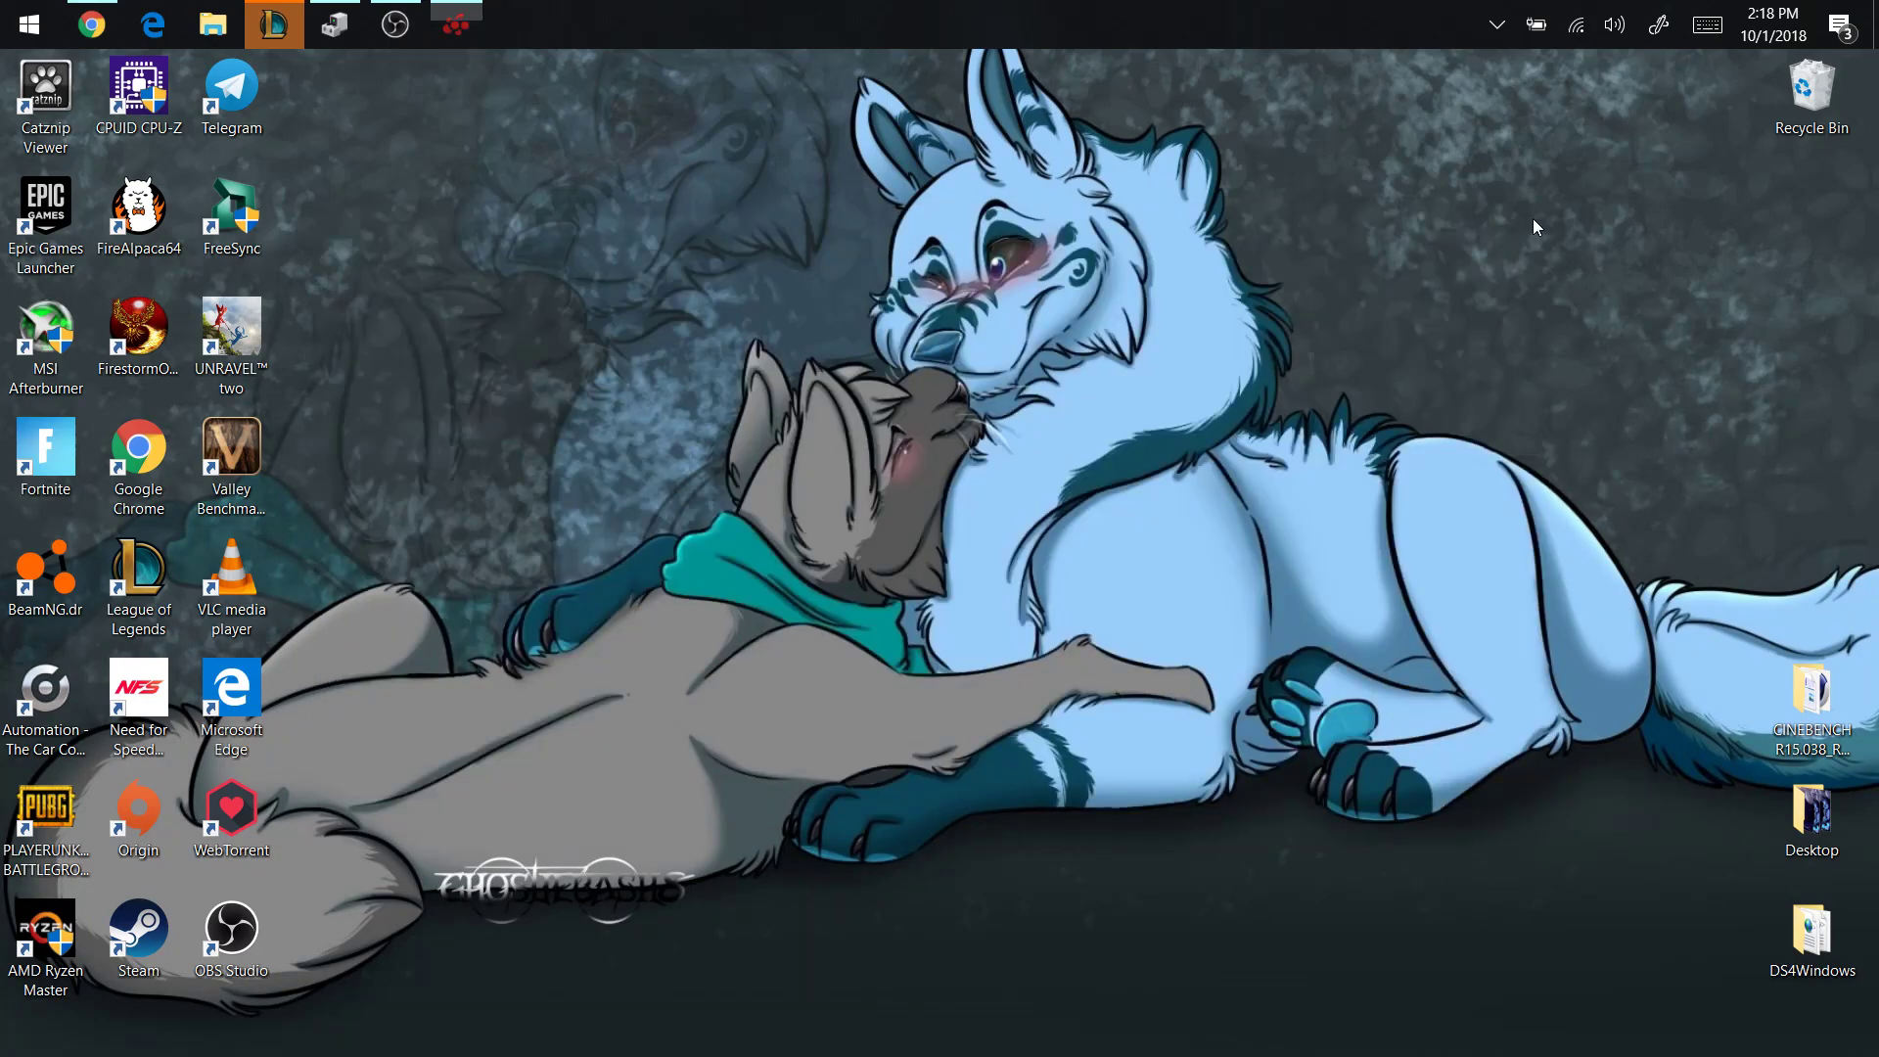
mouse_move(78, 5)
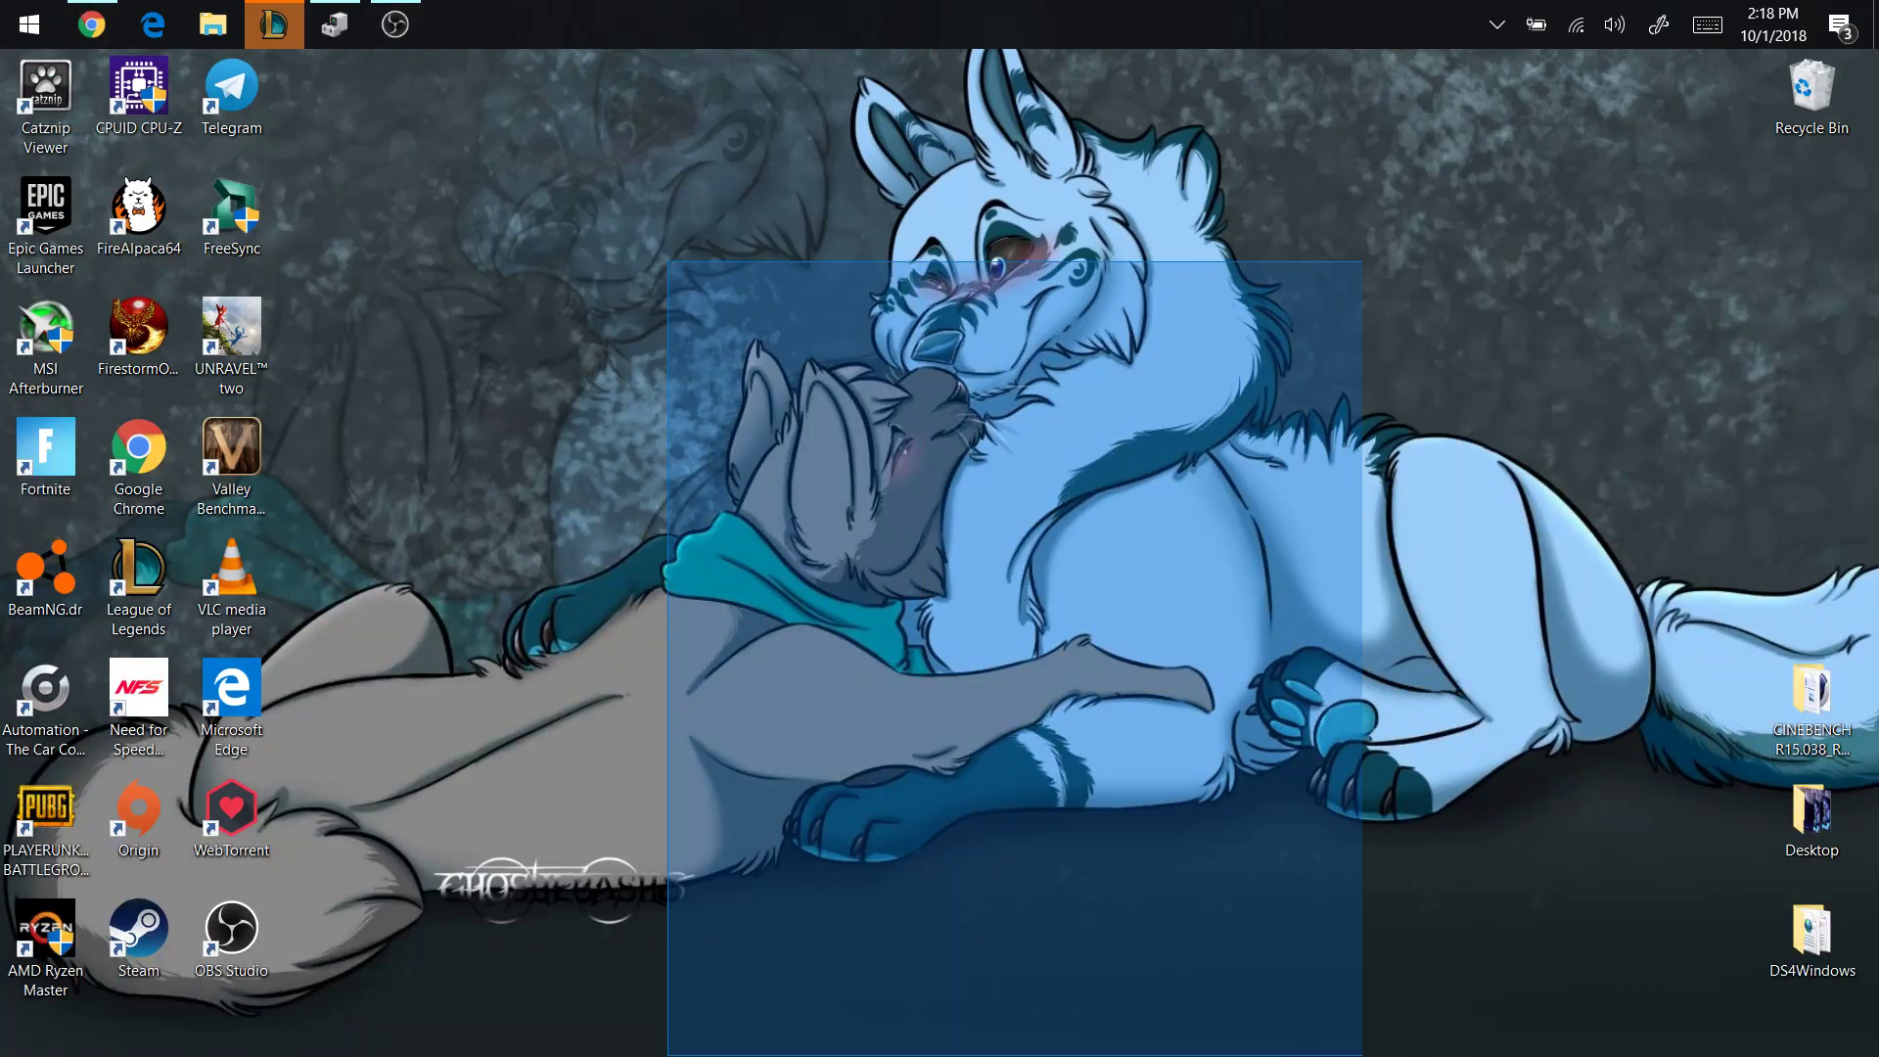
click(91, 25)
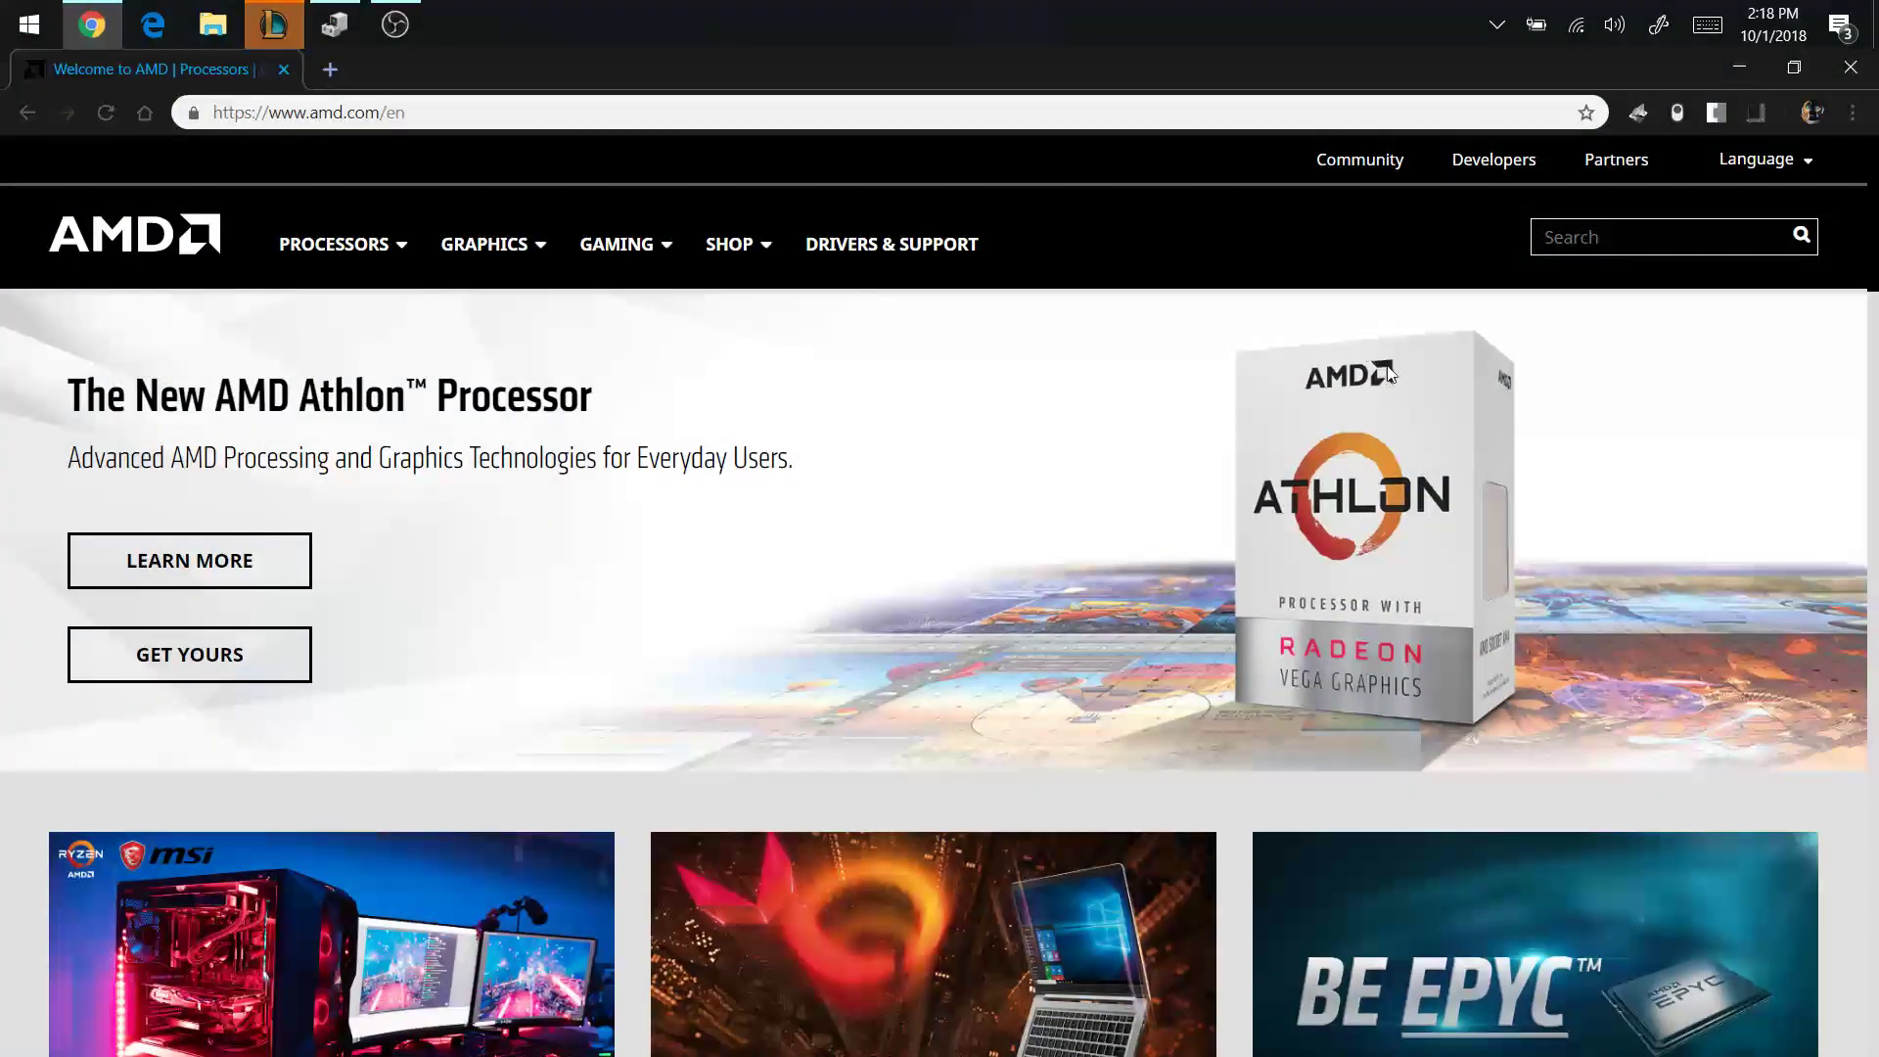
click(970, 244)
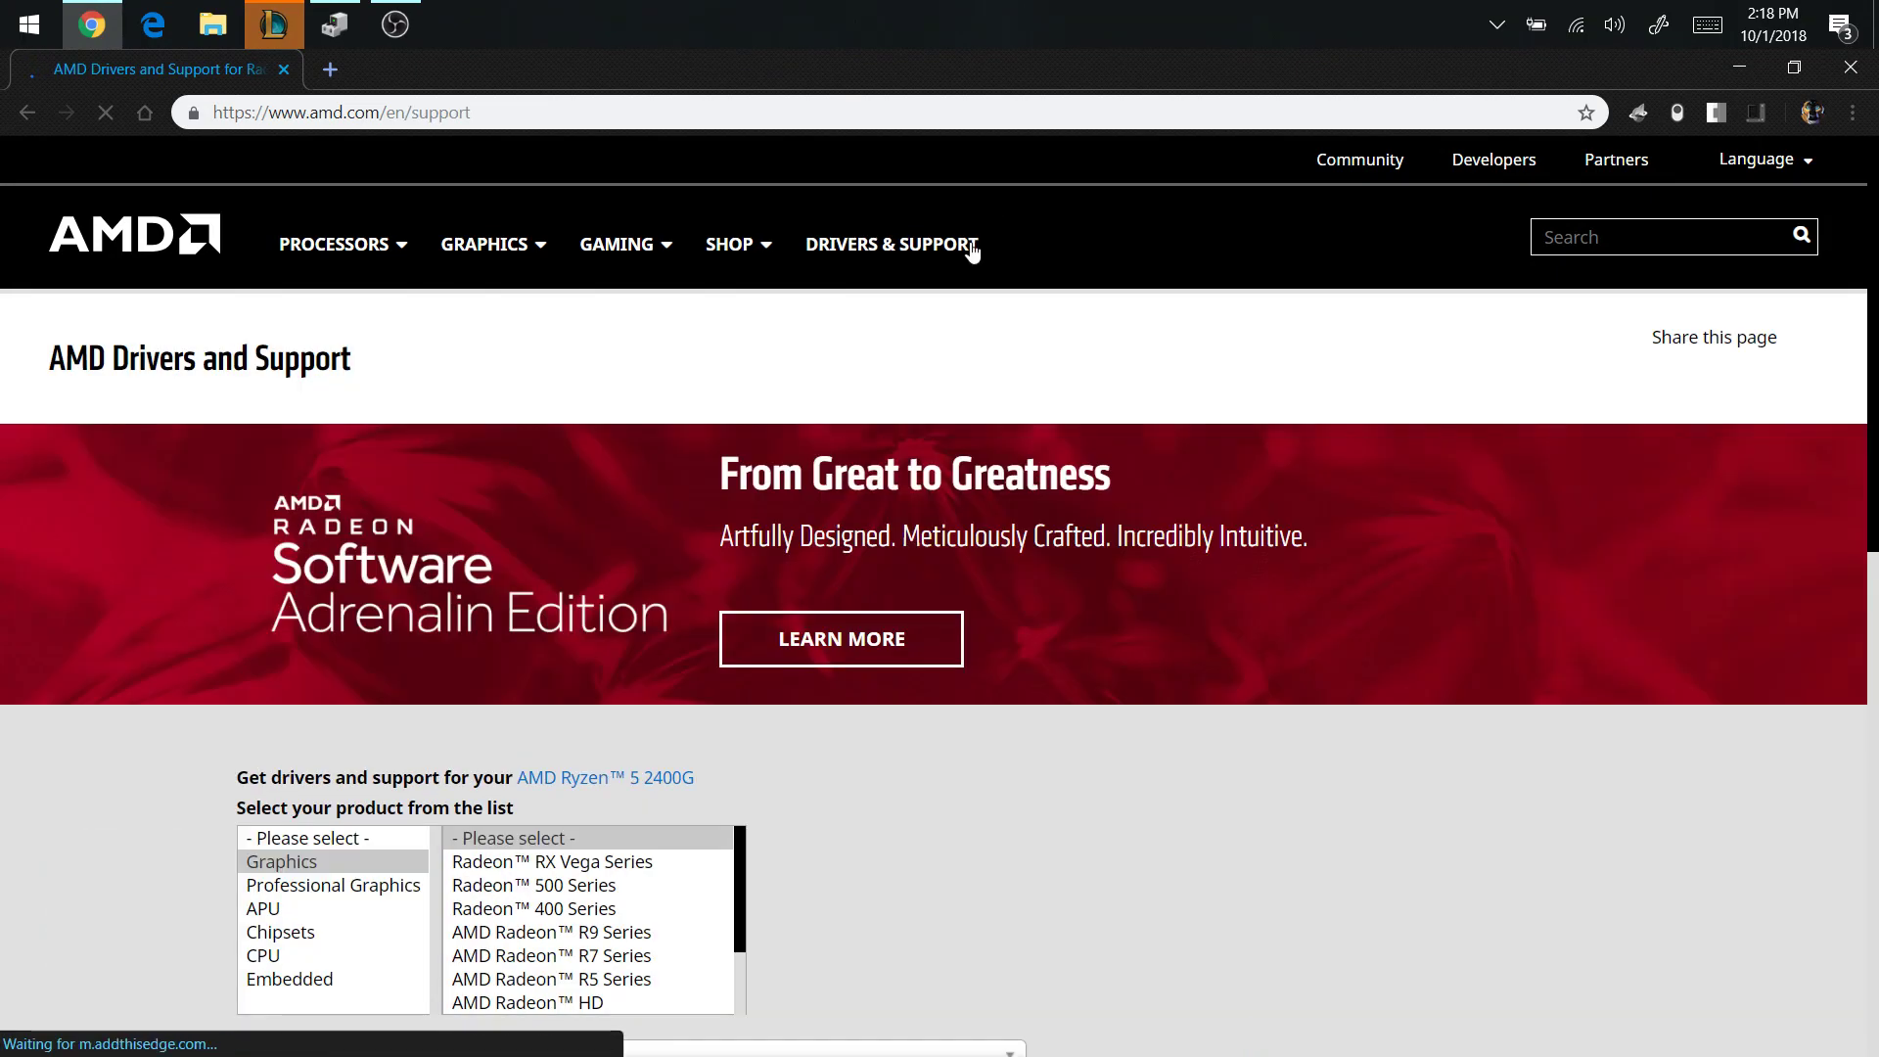
Select APU > Ryzen Processors > Ryzen 5 Desktop > Ryzen 5 2400G and submit
scroll(818, 659, down, 1)
click(299, 789)
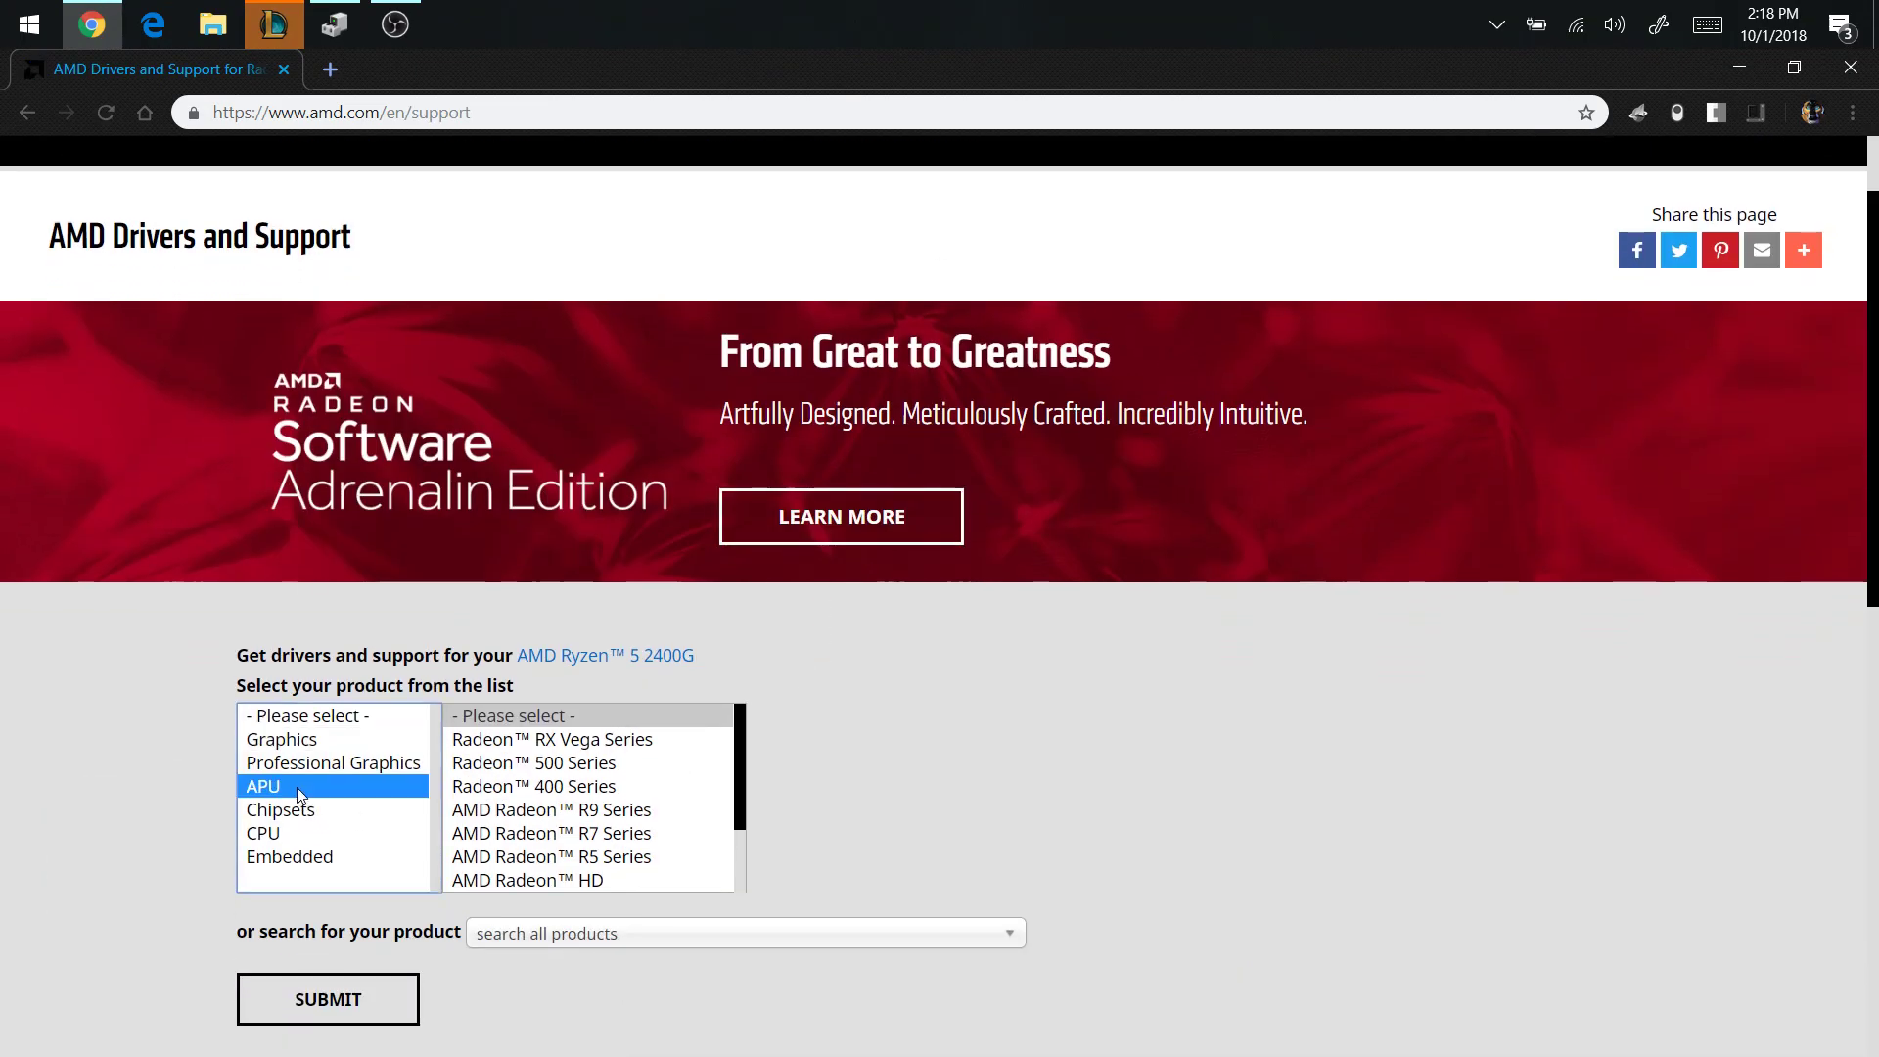
click(555, 741)
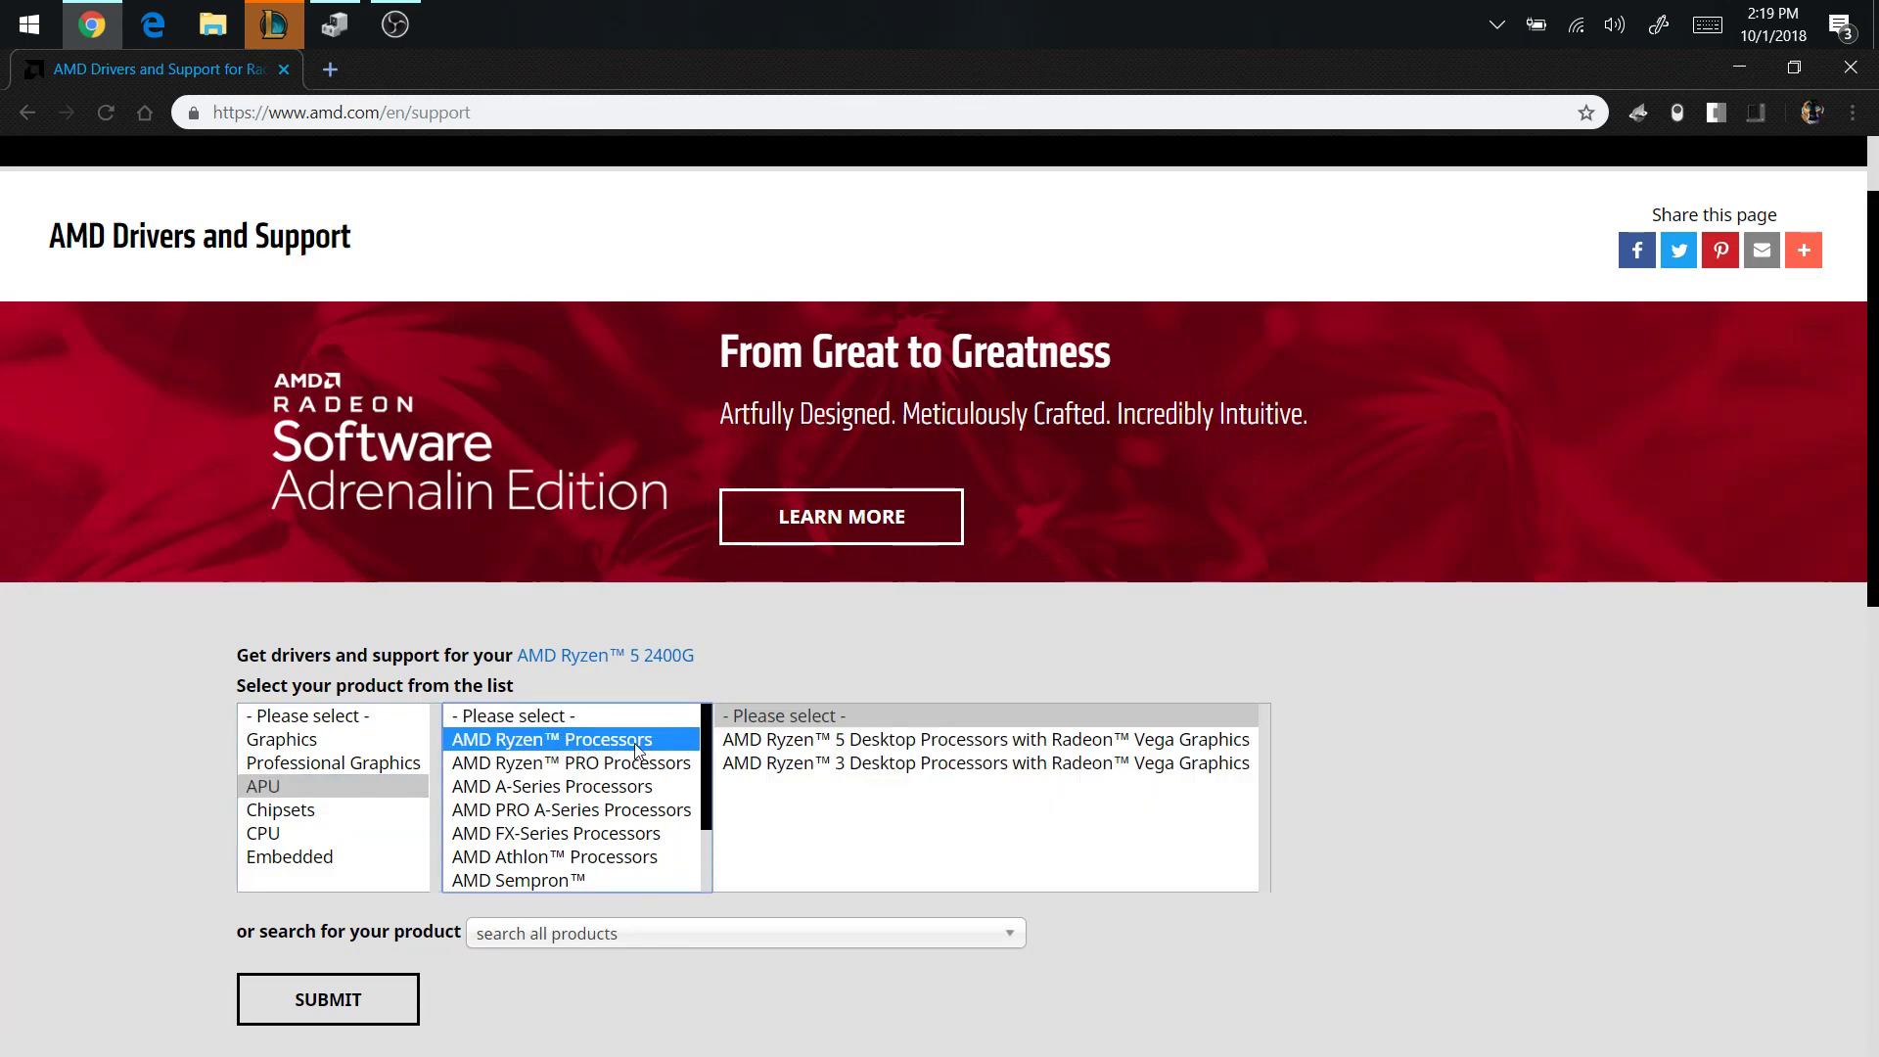
click(891, 742)
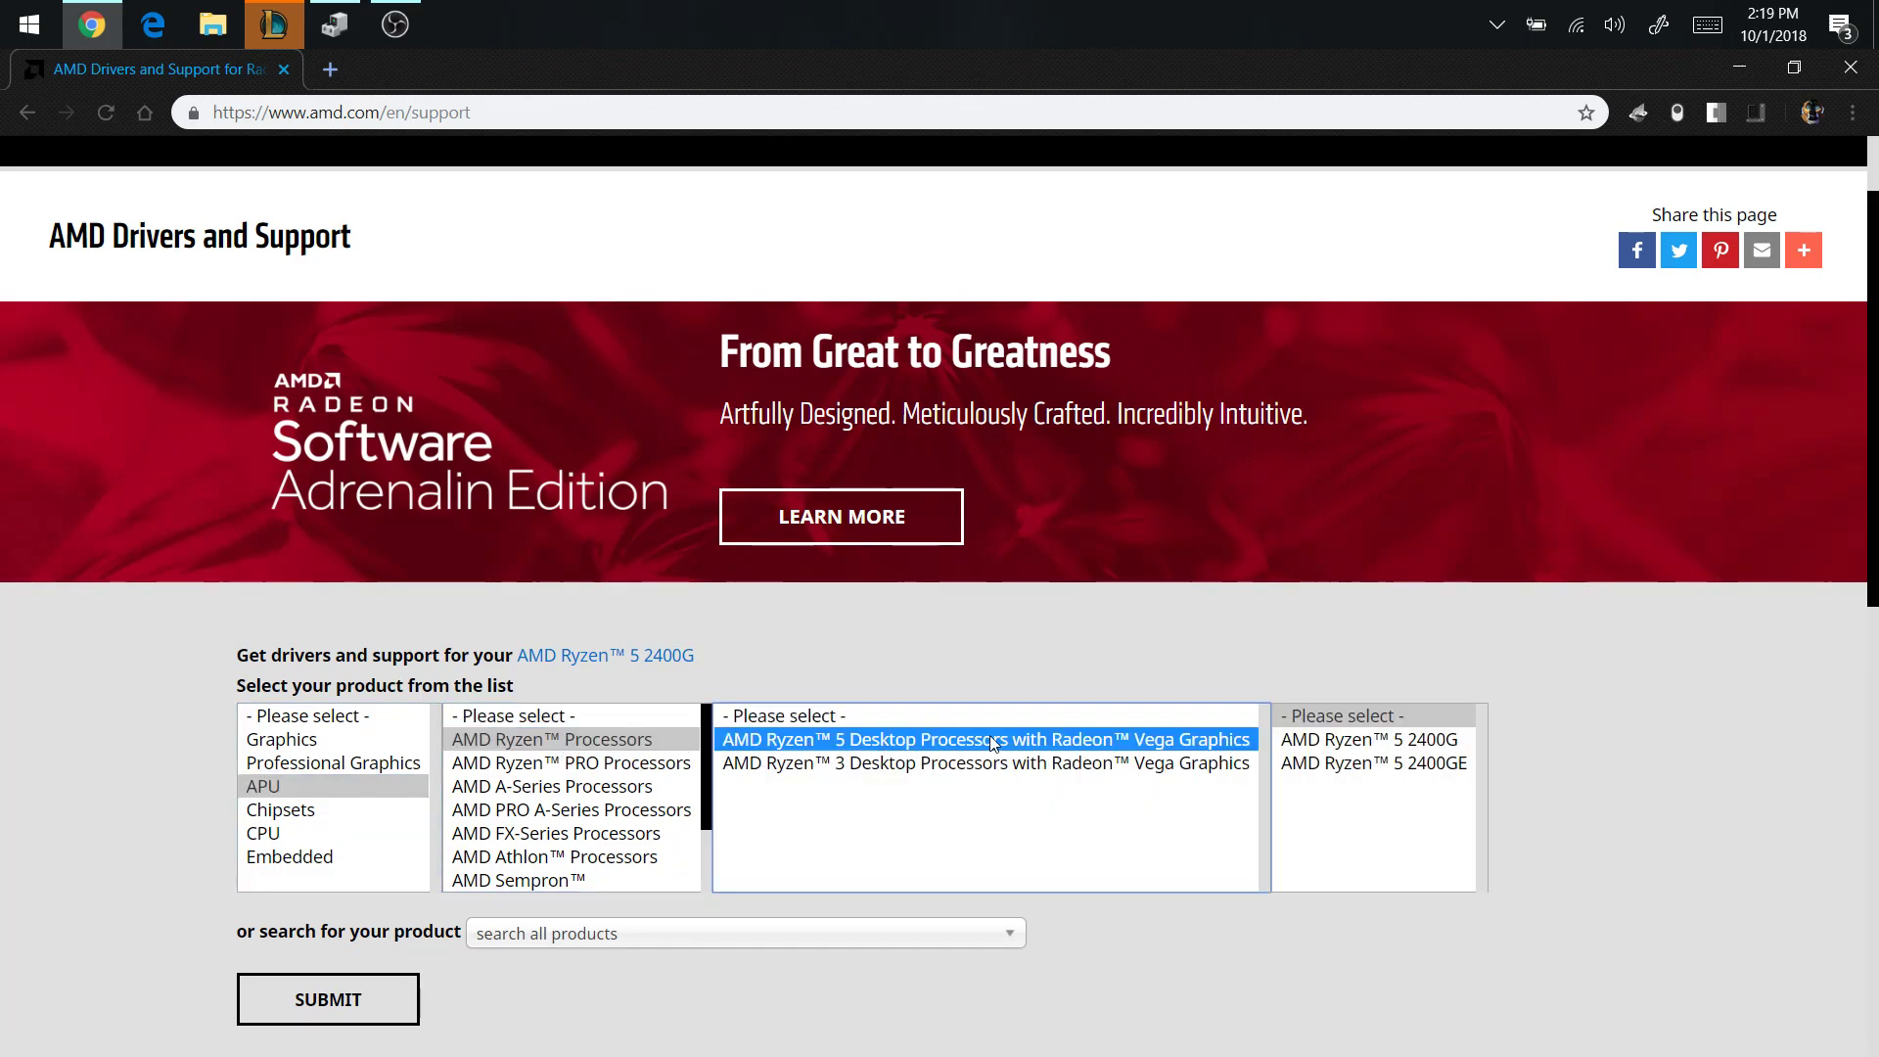
click(1399, 747)
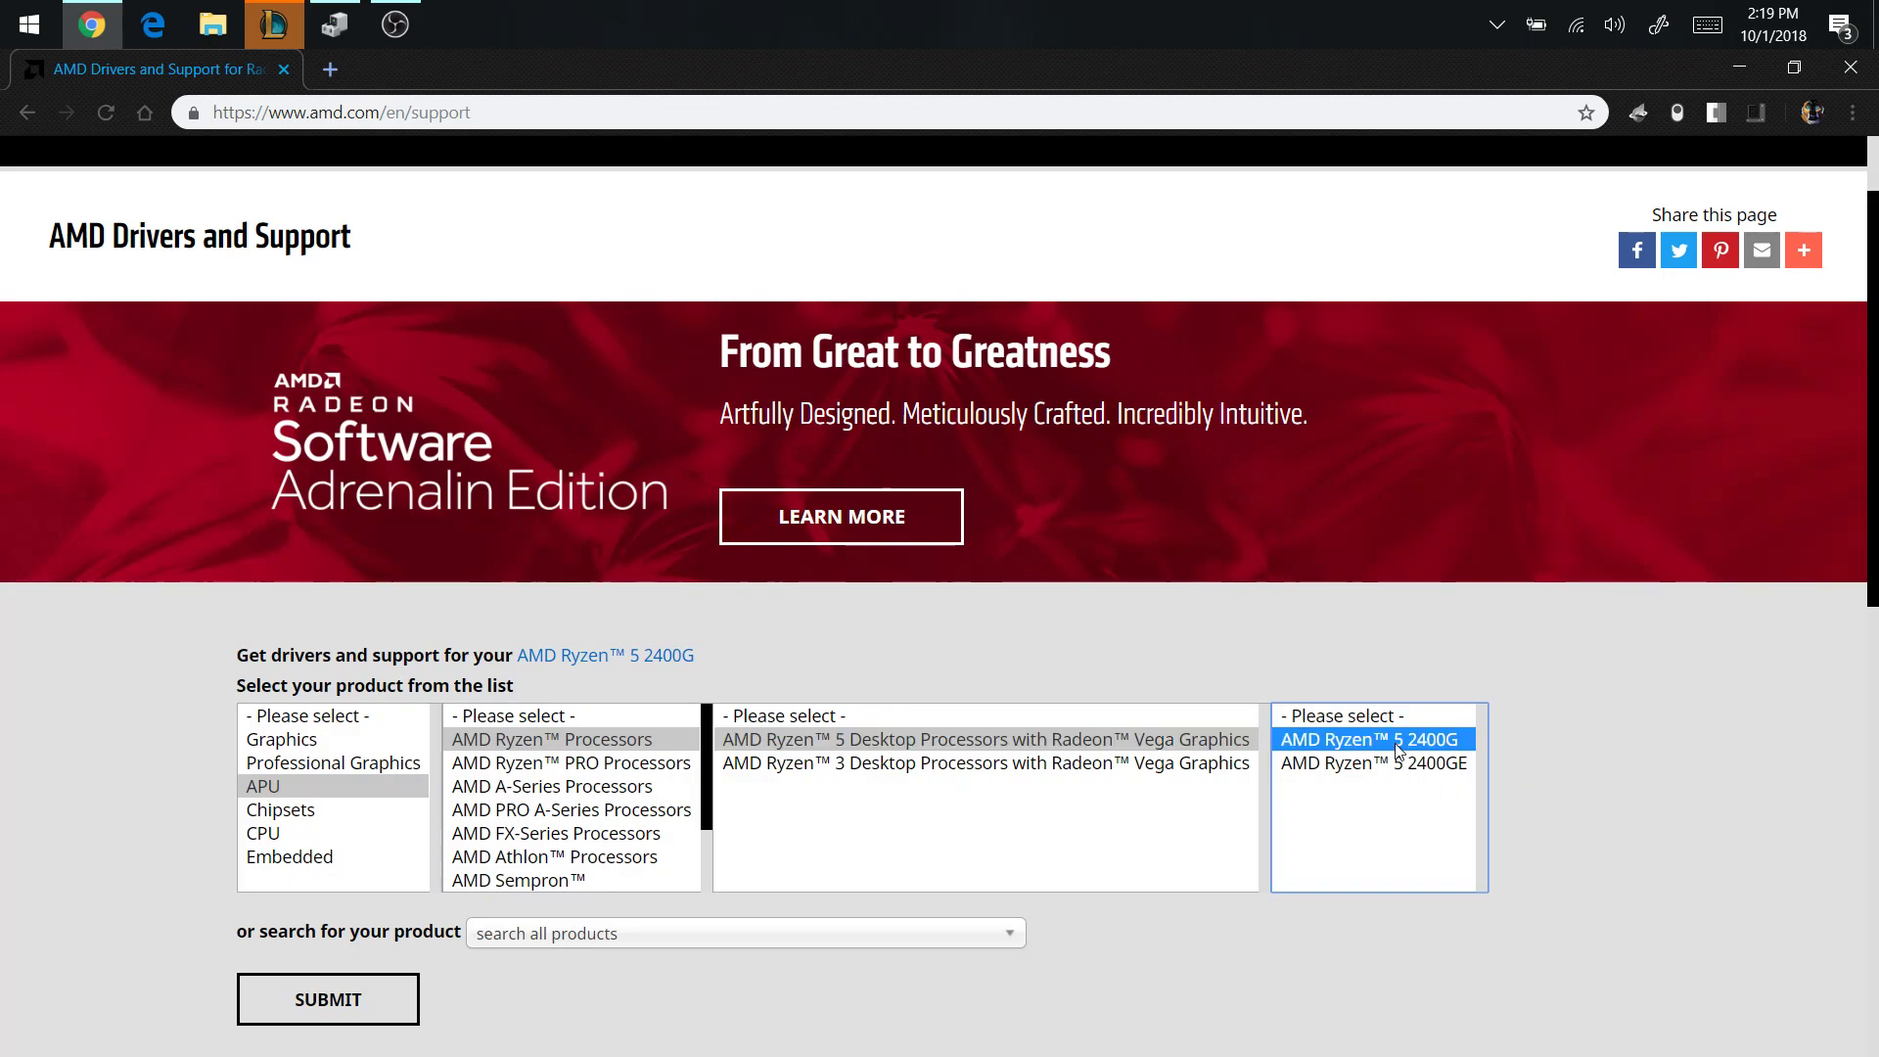
click(352, 1012)
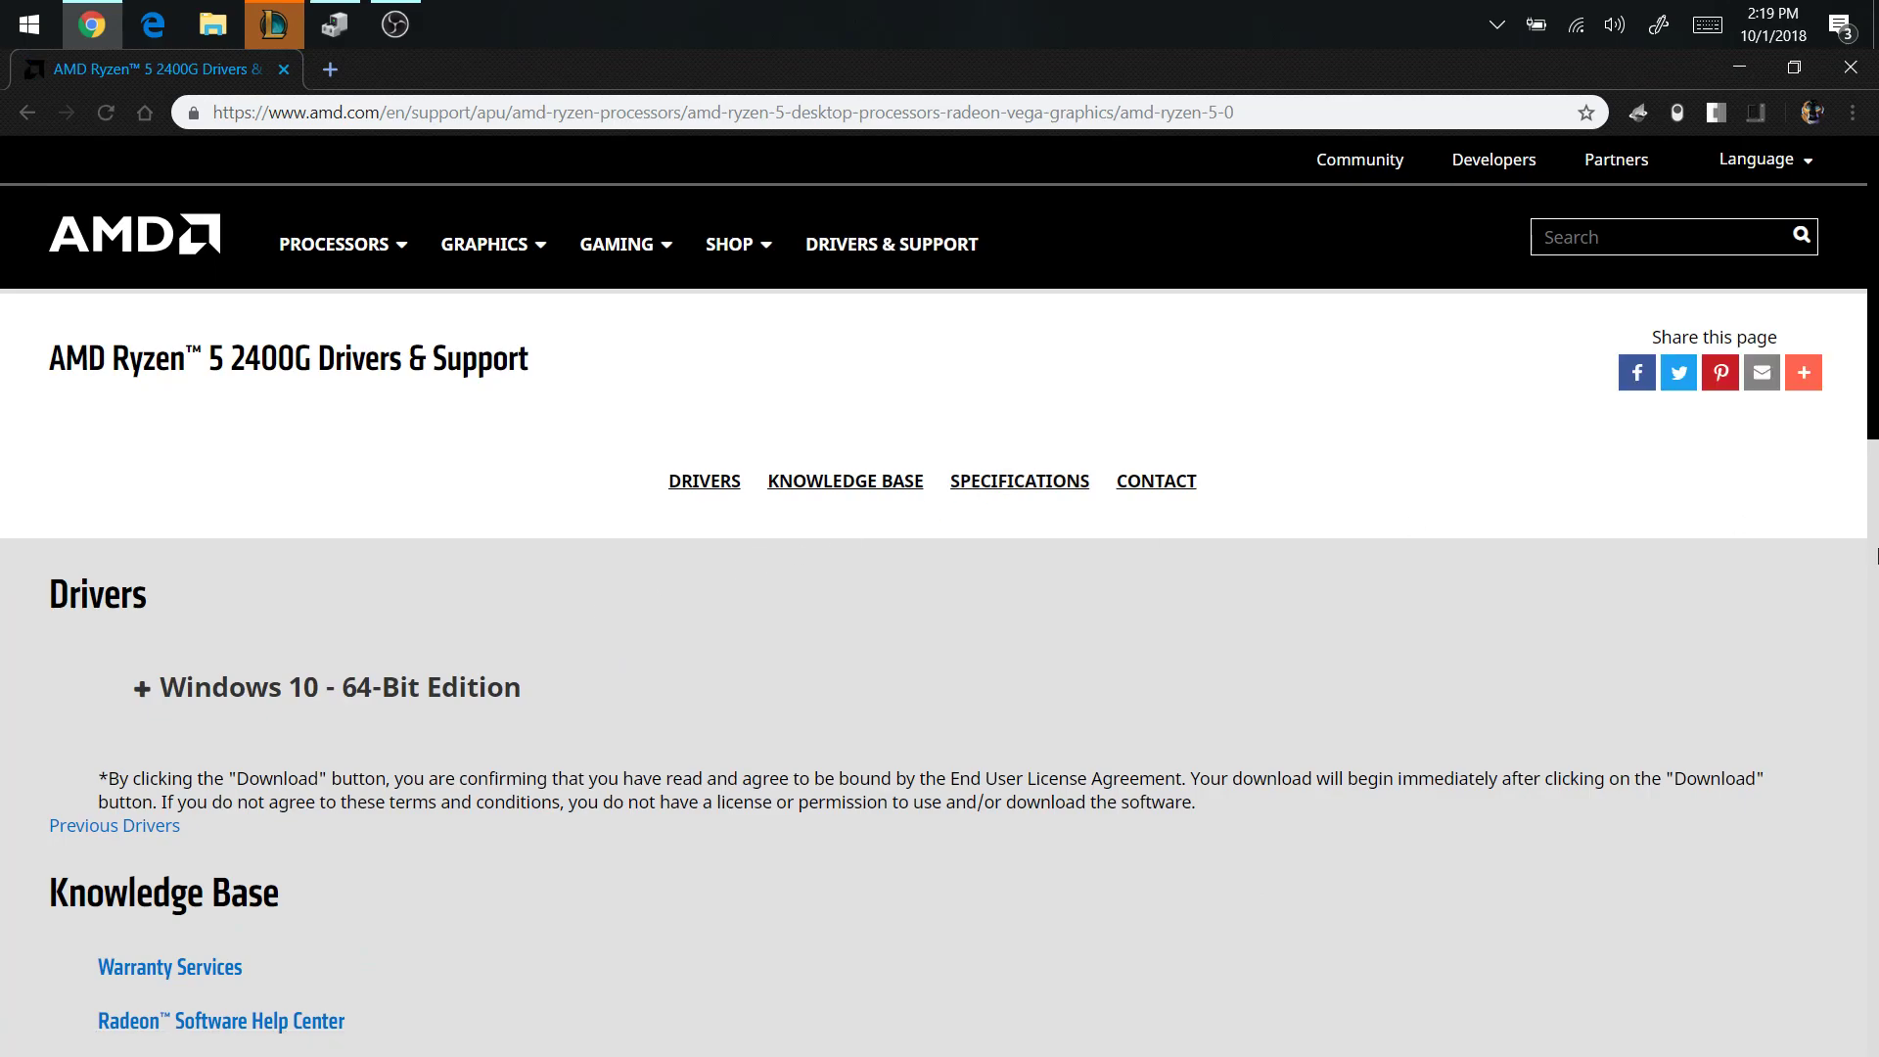
Expand Windows 10 - 64-Bit Edition, download Adrenalin 18.9.3, and show Chrome's Downloads list
click(248, 697)
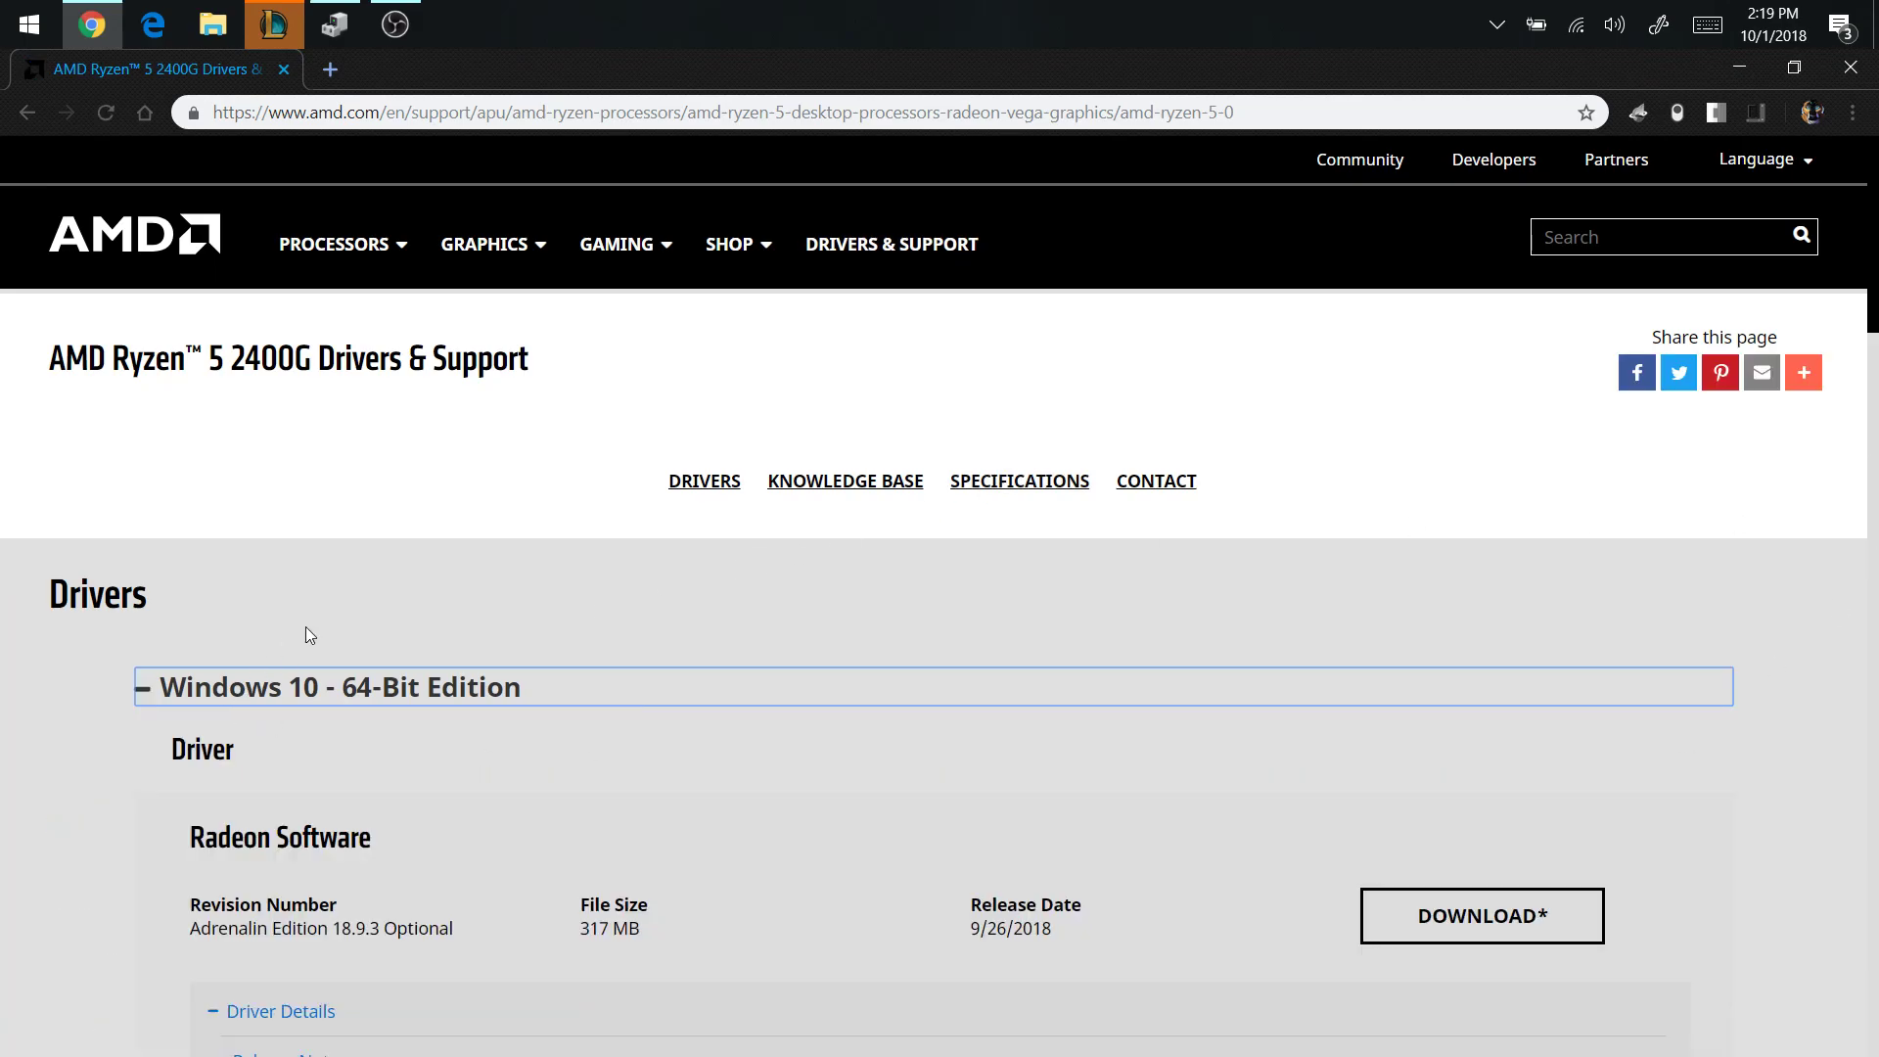
scroll(442, 857, down, 4)
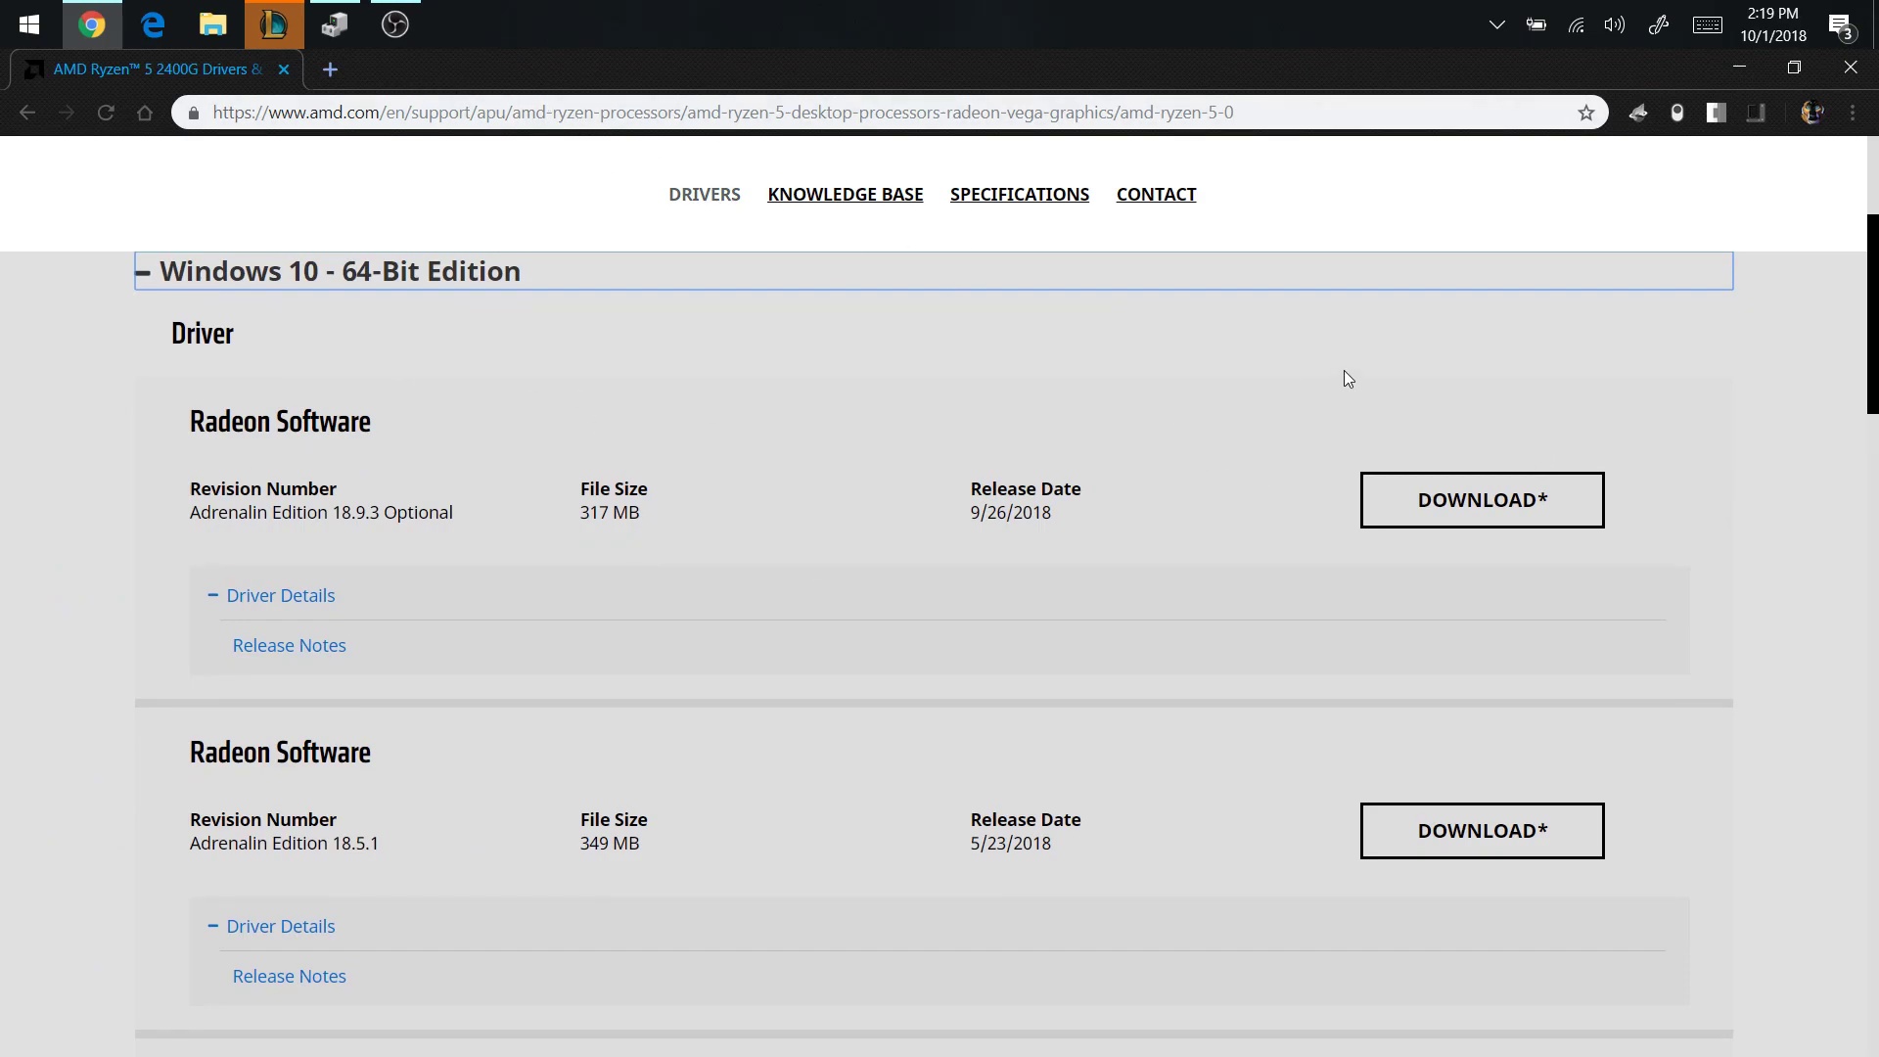
key(ctrl+j)
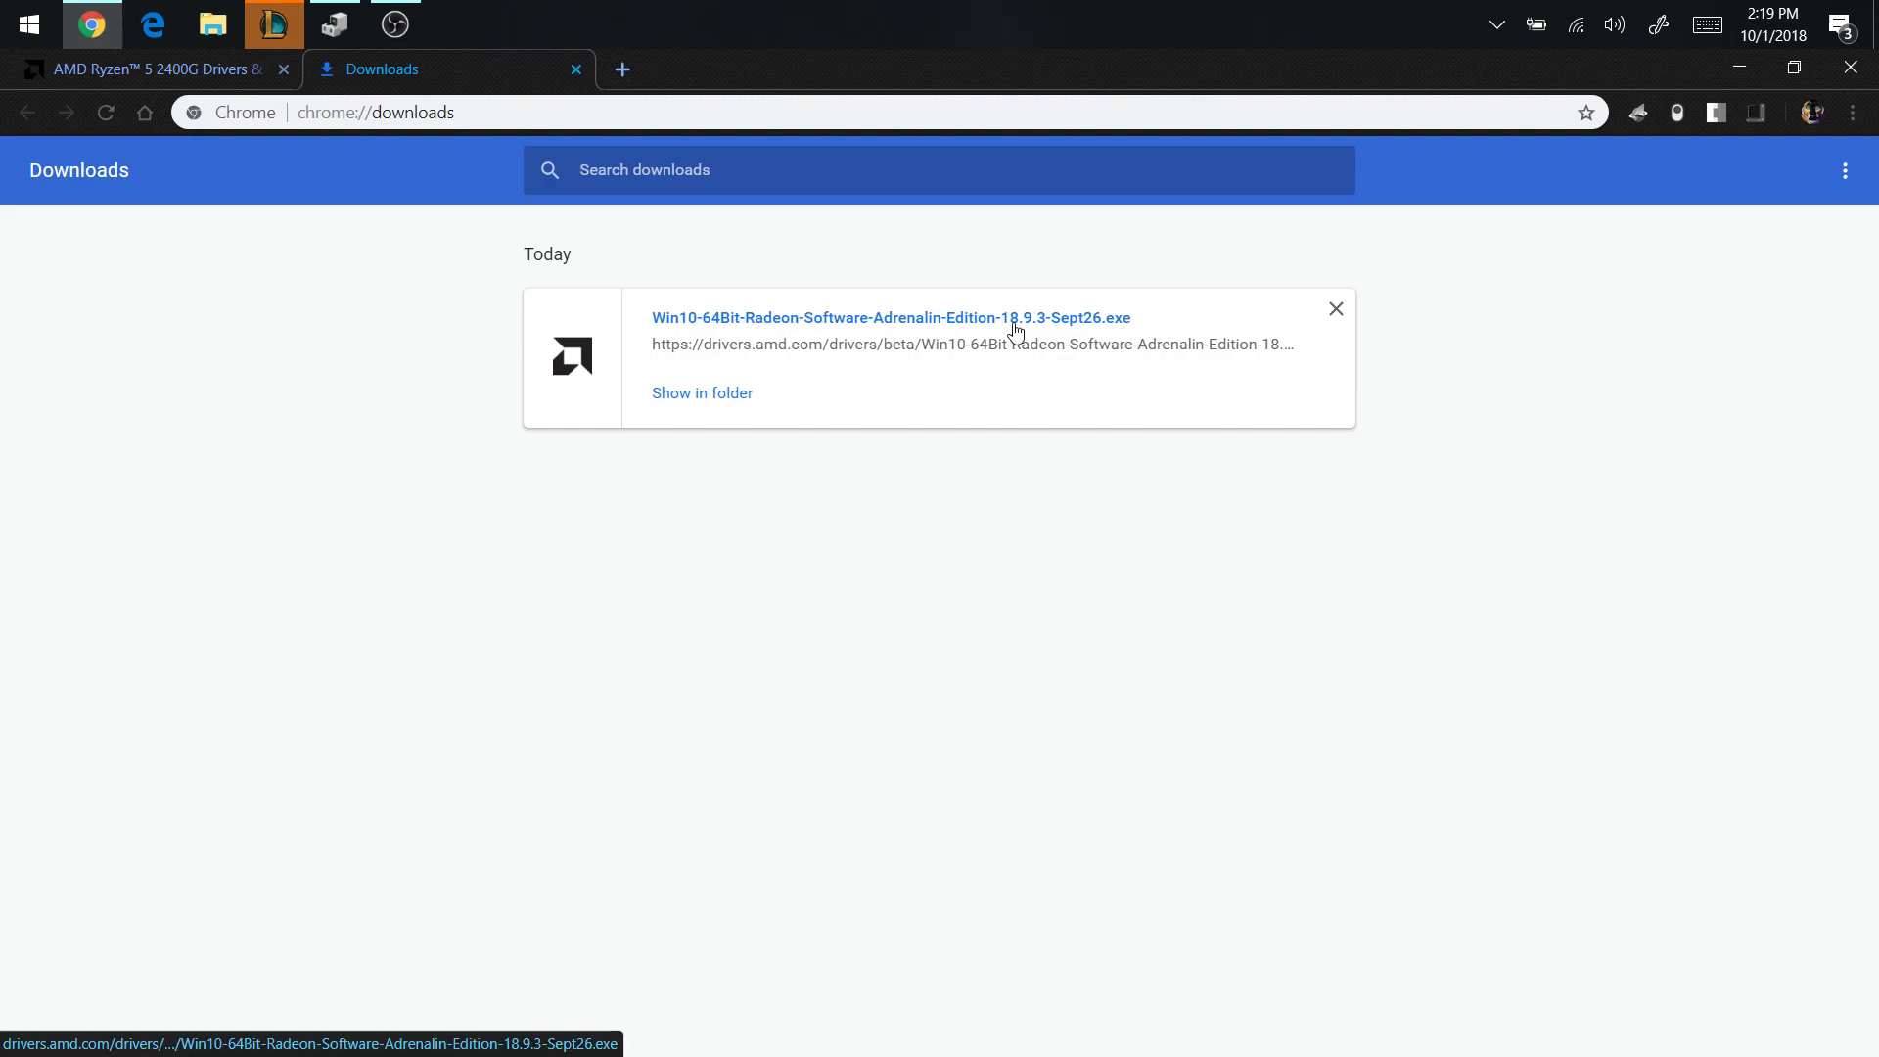
Launch the downloaded Adrenalin 18.9.3 installer, reposition its dialog, then close it without installing
click(746, 317)
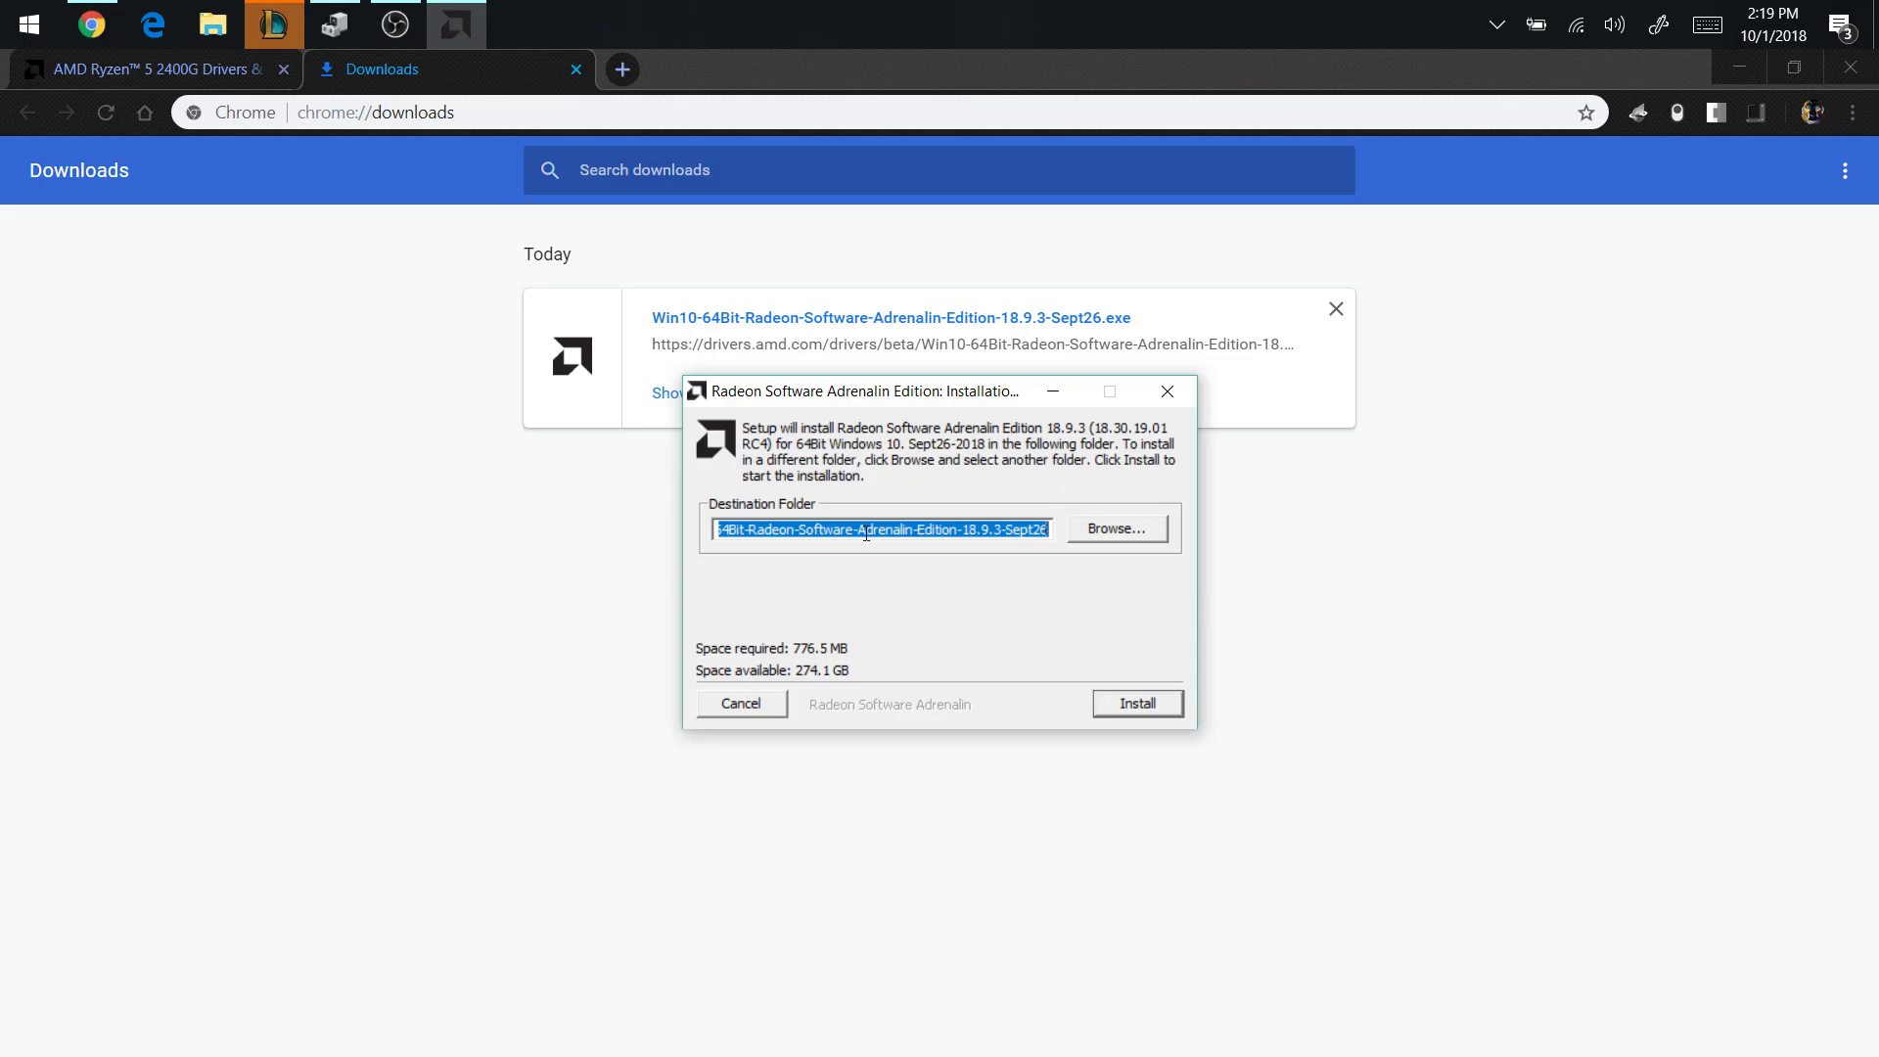
drag(855, 399, 981, 343)
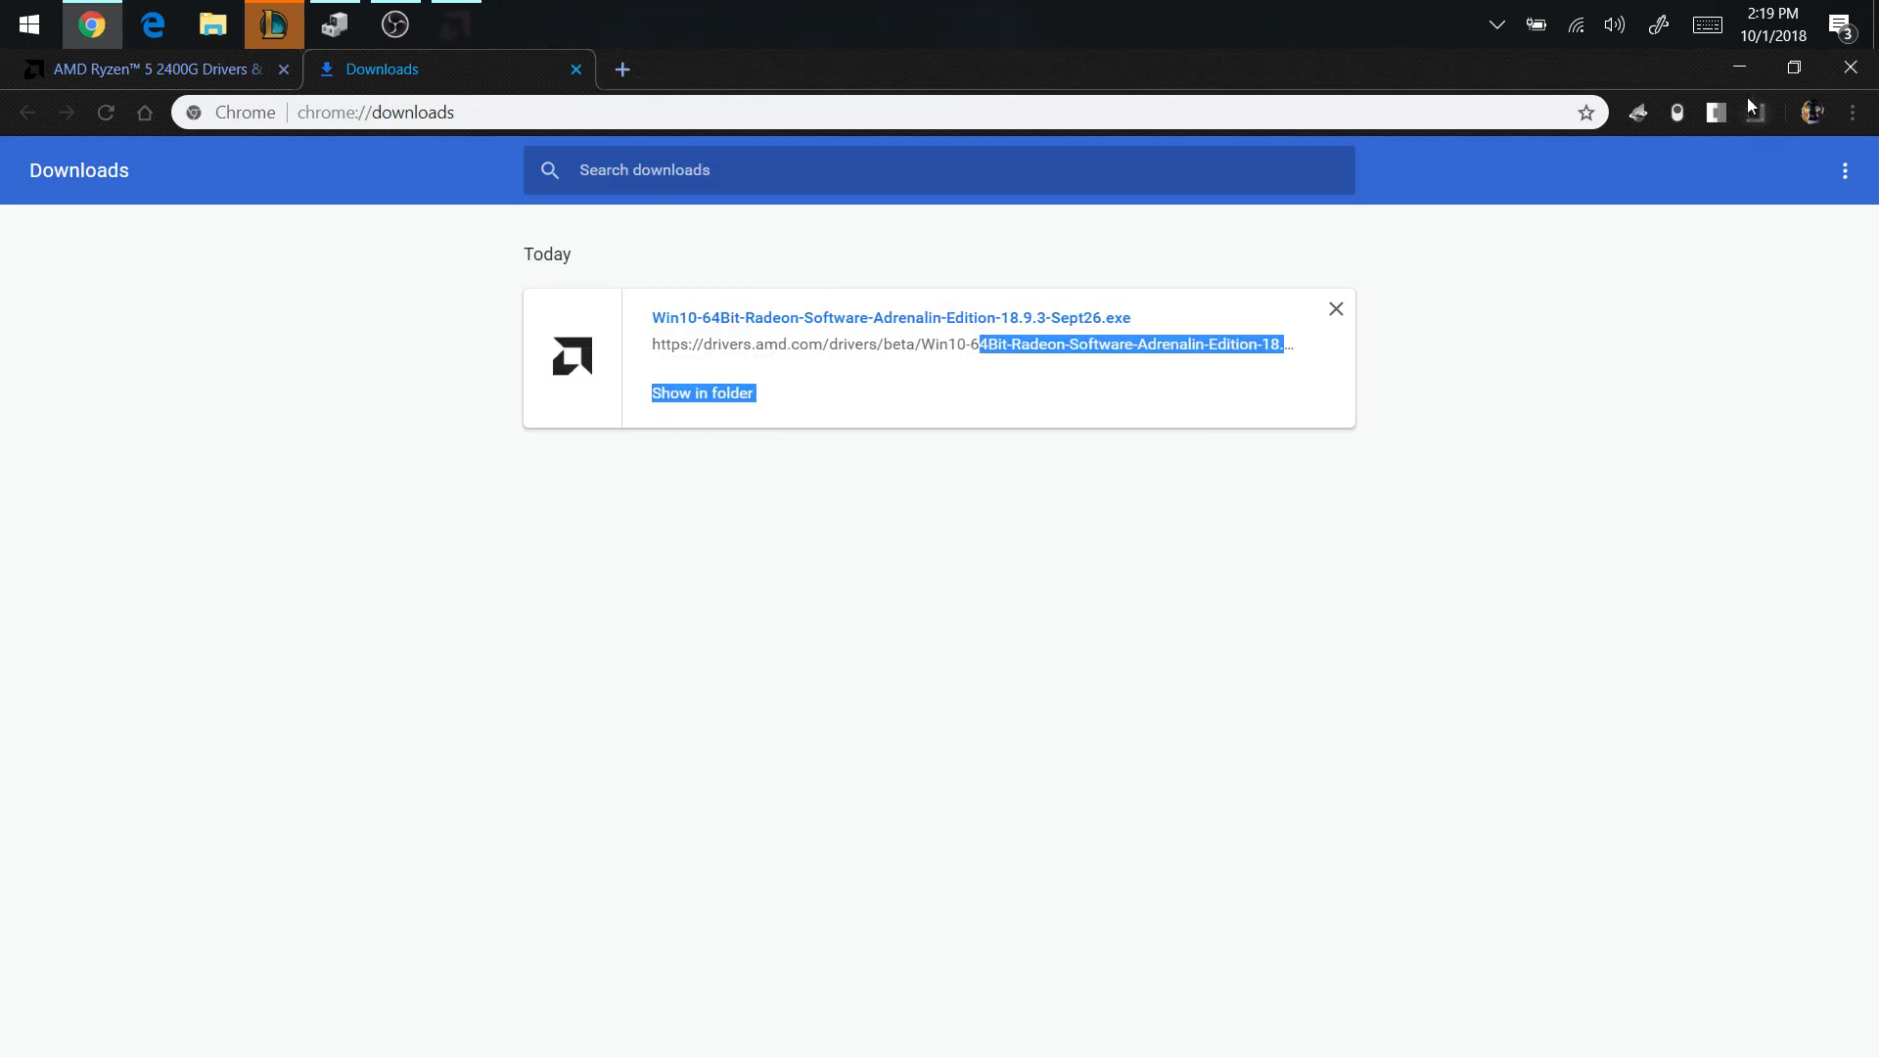
click(1739, 66)
drag(963, 368, 1133, 221)
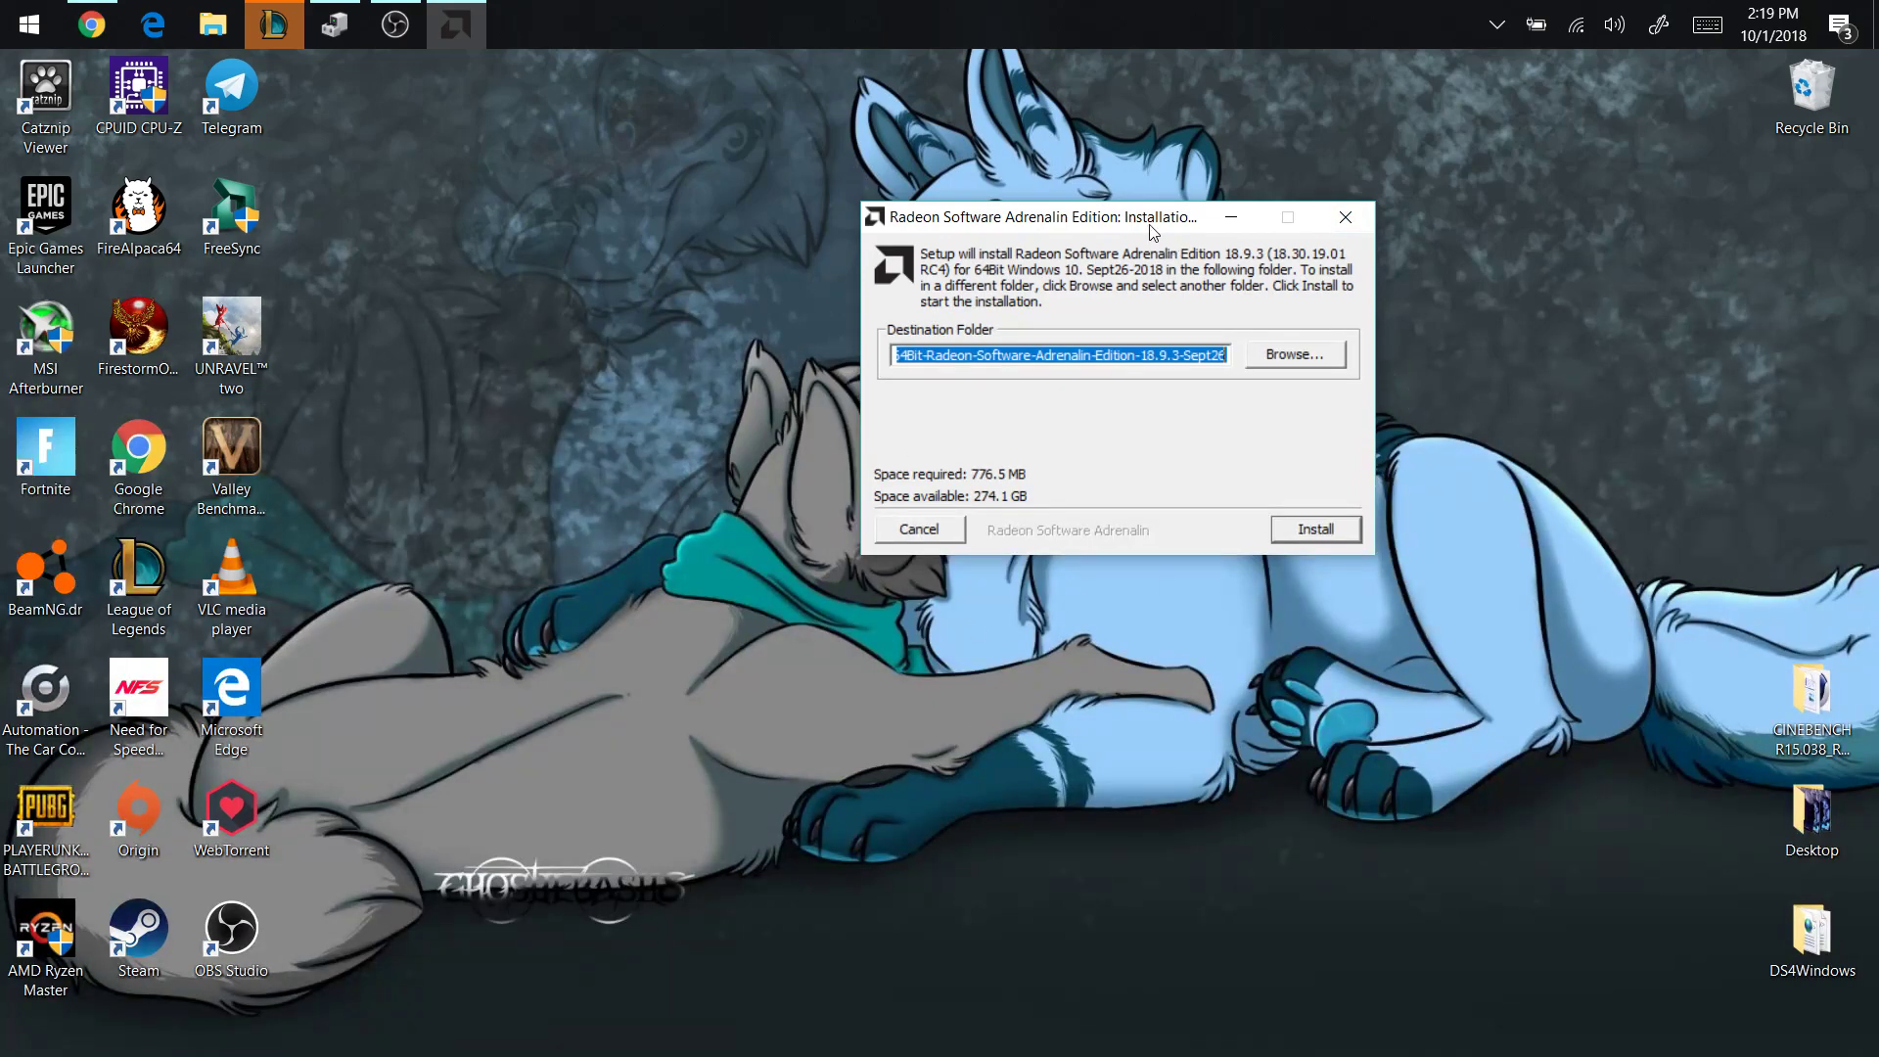
drag(1155, 230, 915, 323)
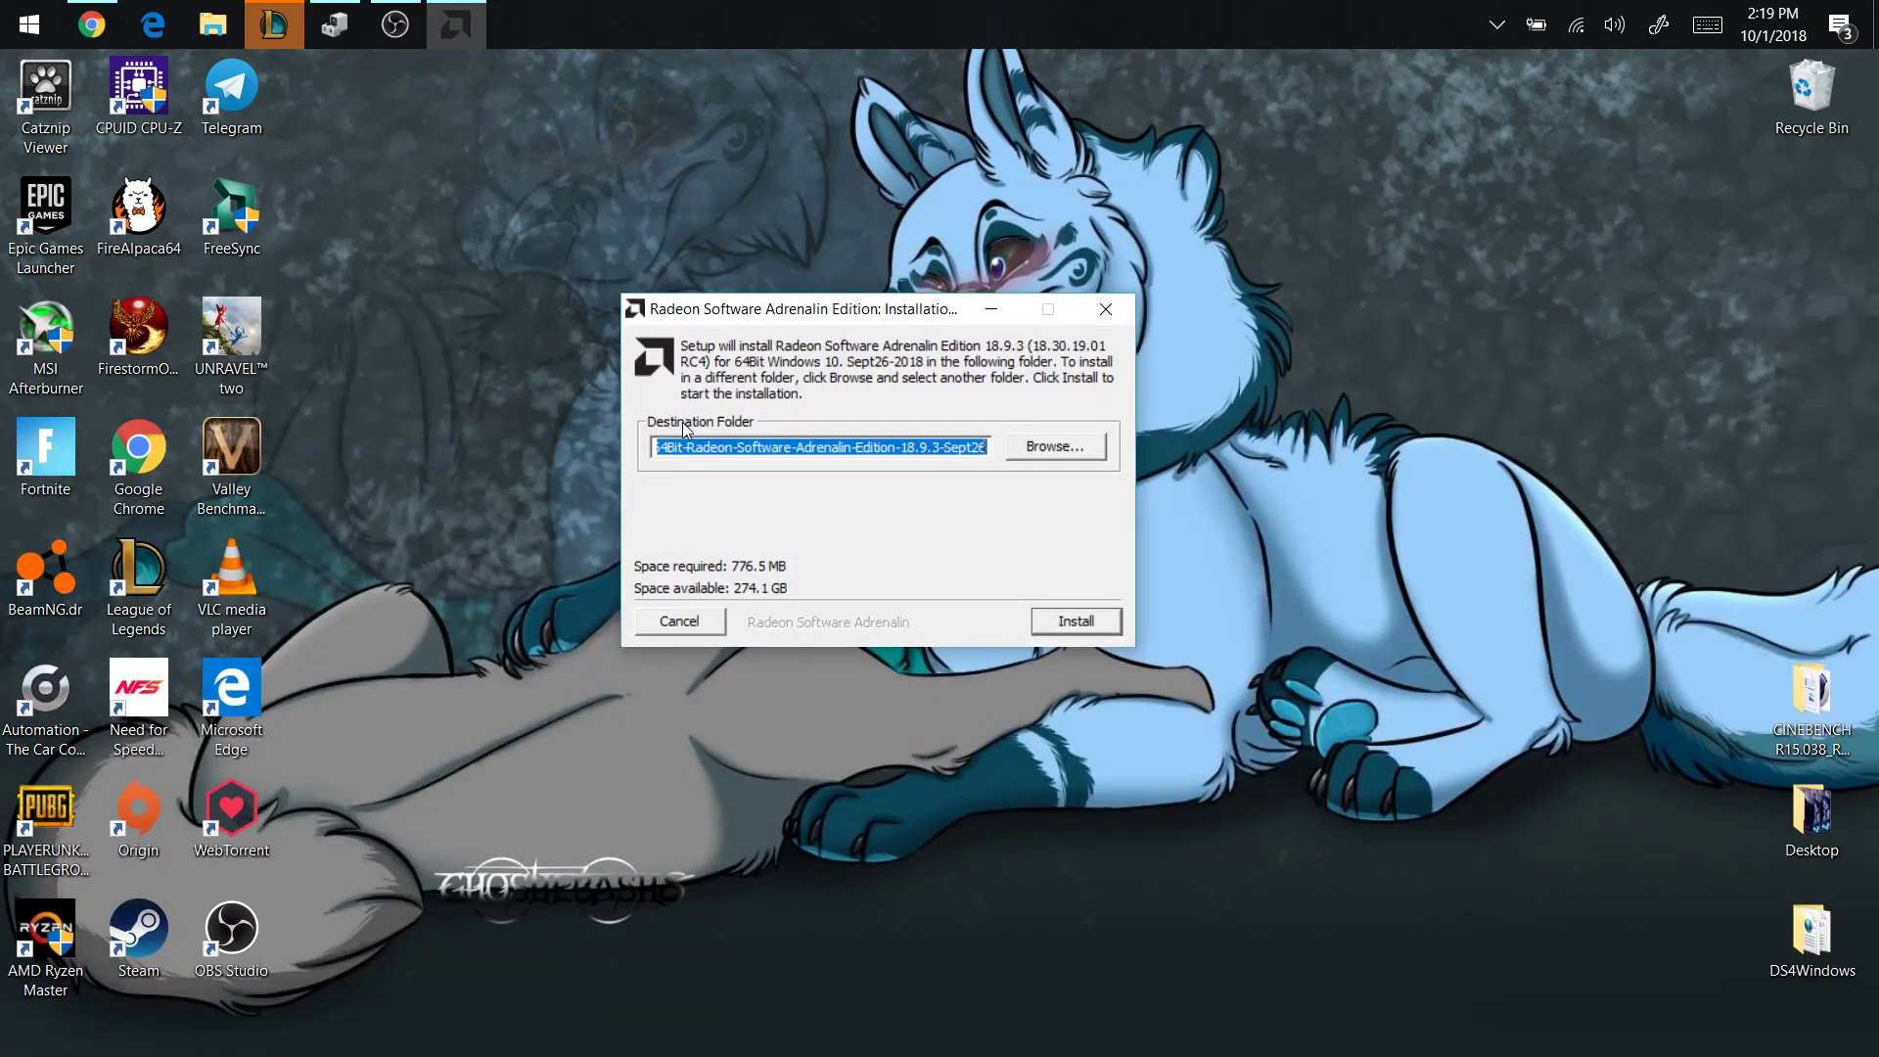
click(1106, 309)
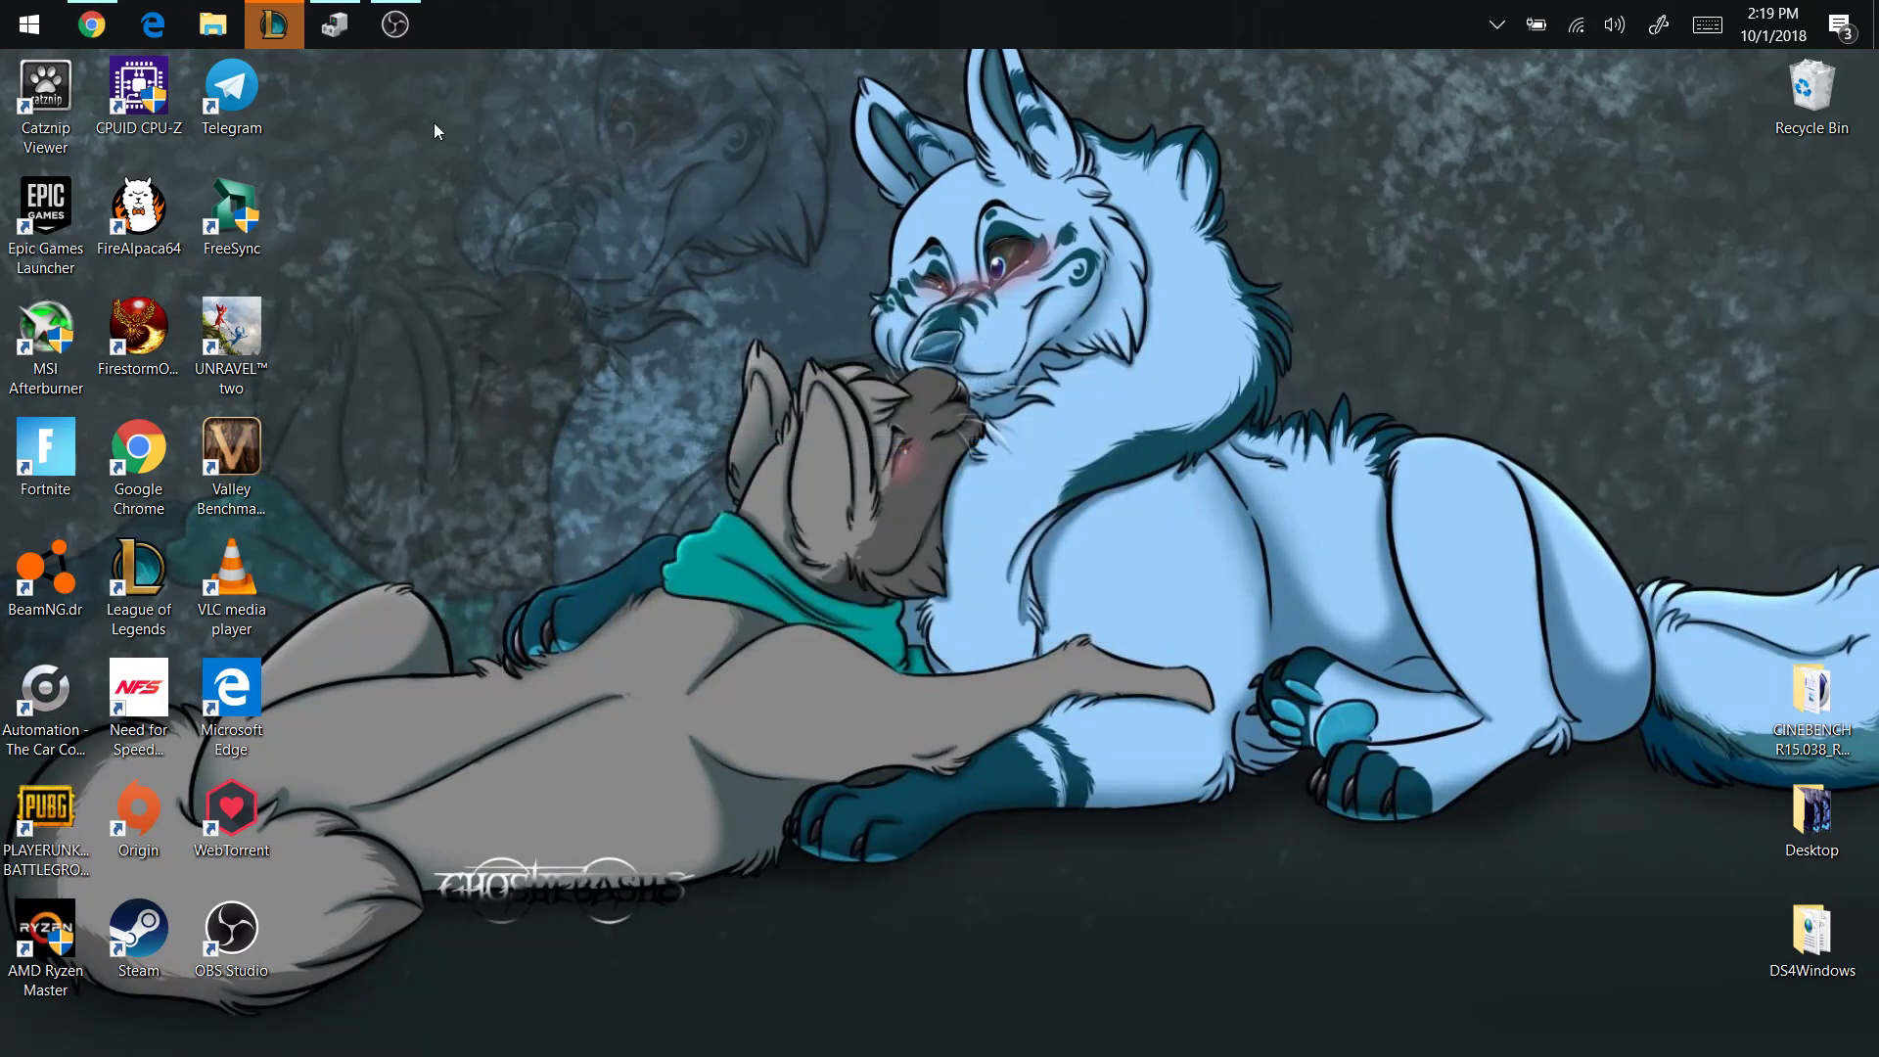
Find Device Manager through Windows search and expand Display adapters to show Vega 8 Graphics
click(46, 21)
click(1336, 573)
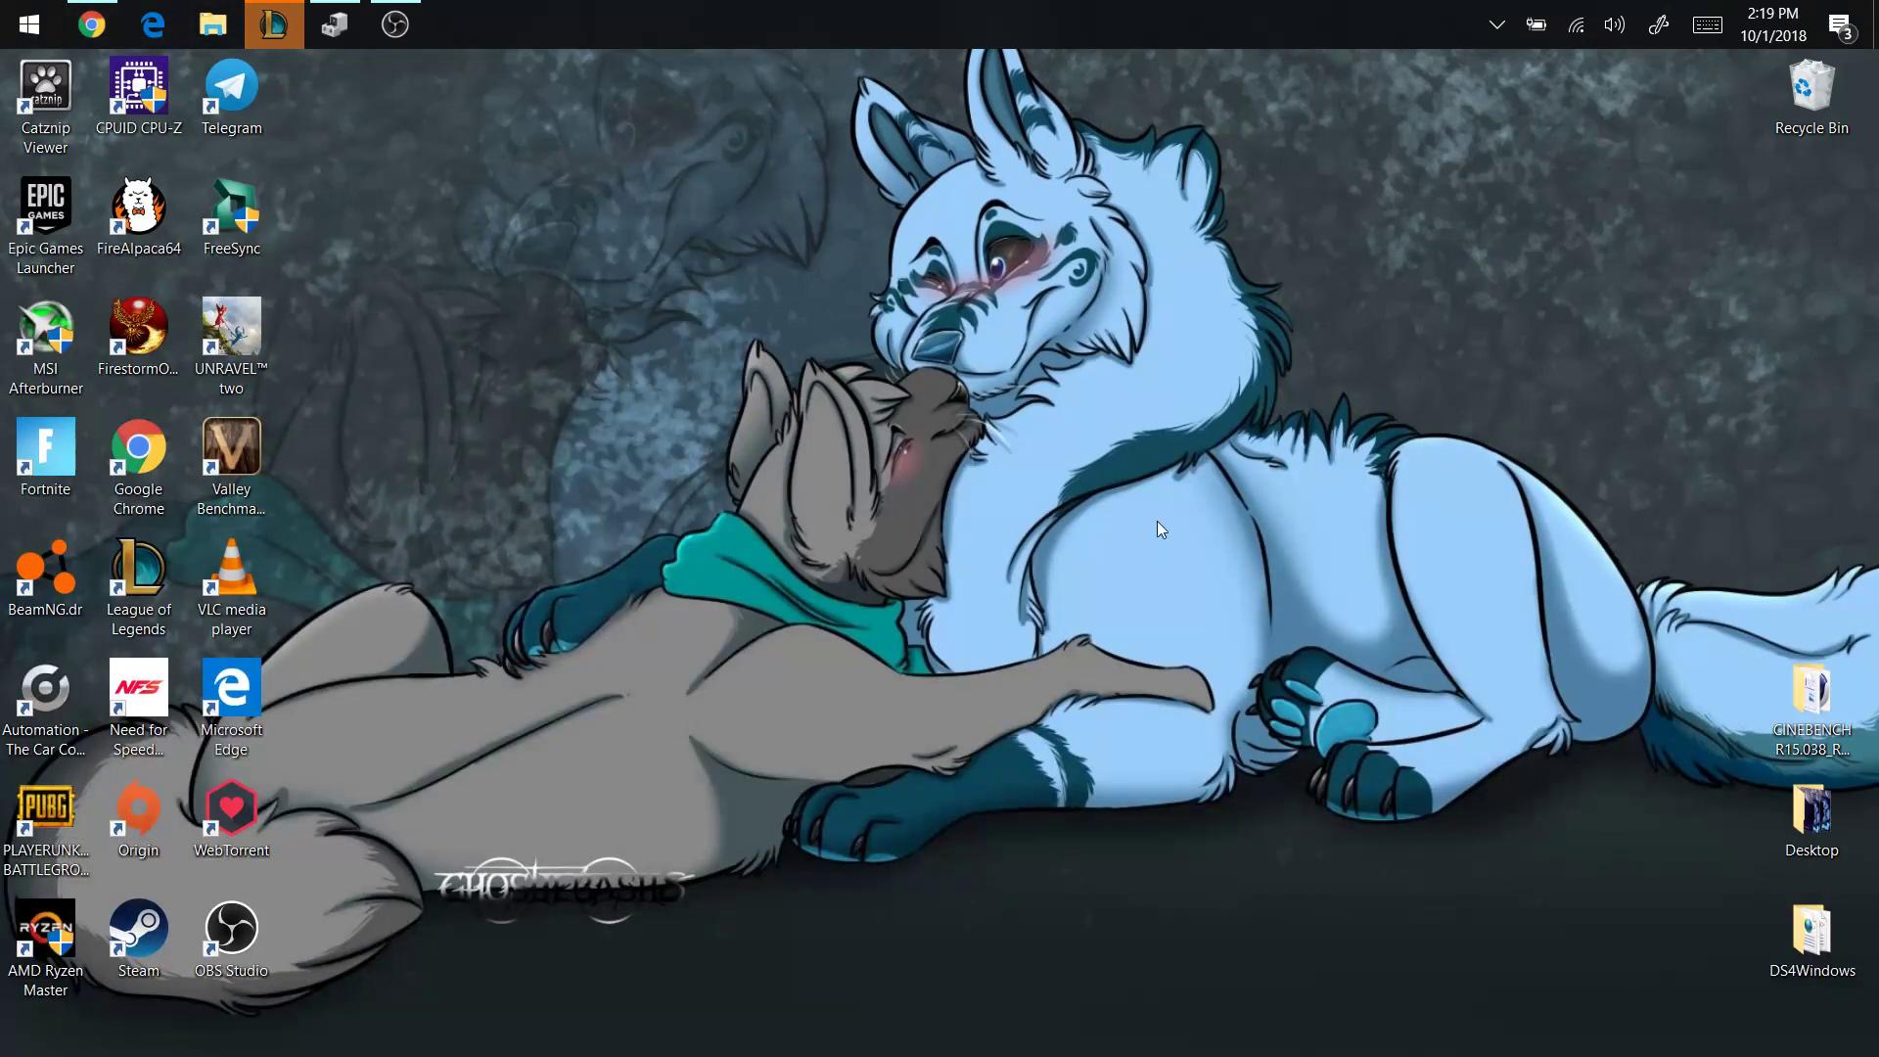
click(3, 8)
text(devic)
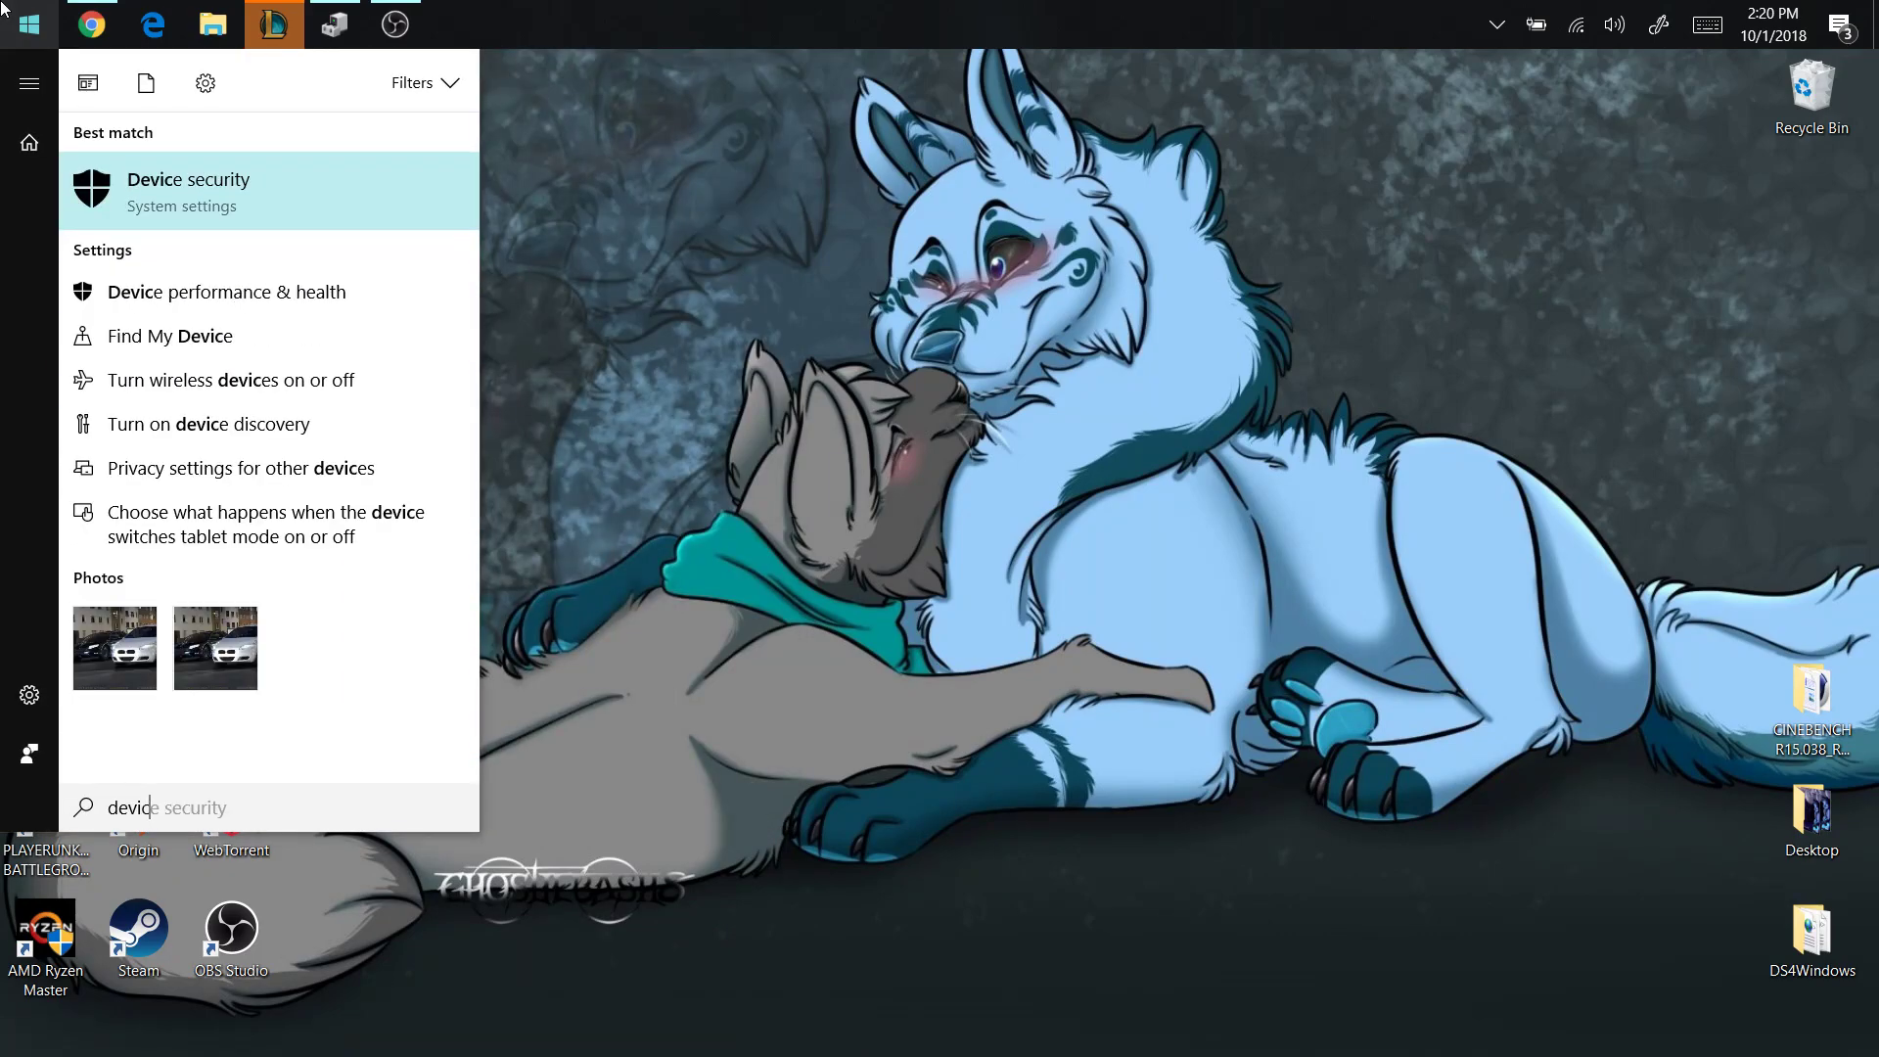
key(BackSpace)
key(BackSpace)
key(Return)
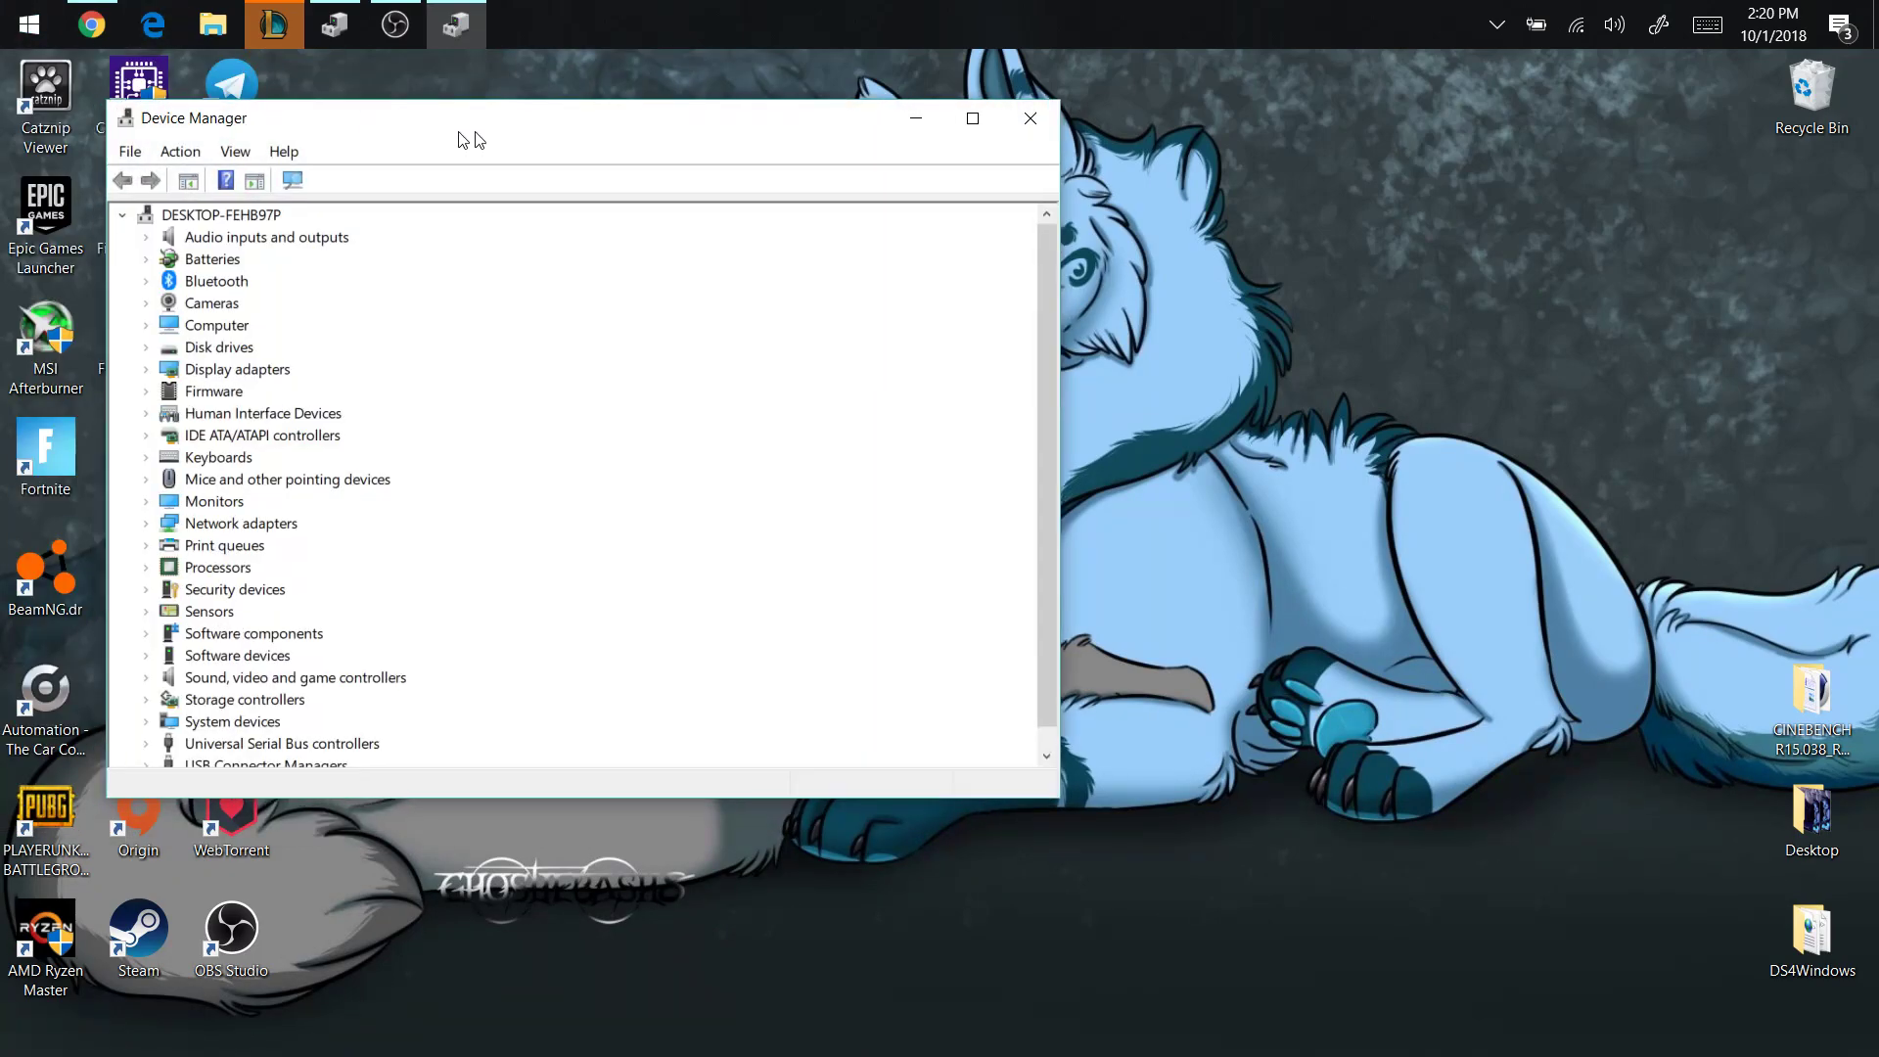
drag(458, 138, 934, 149)
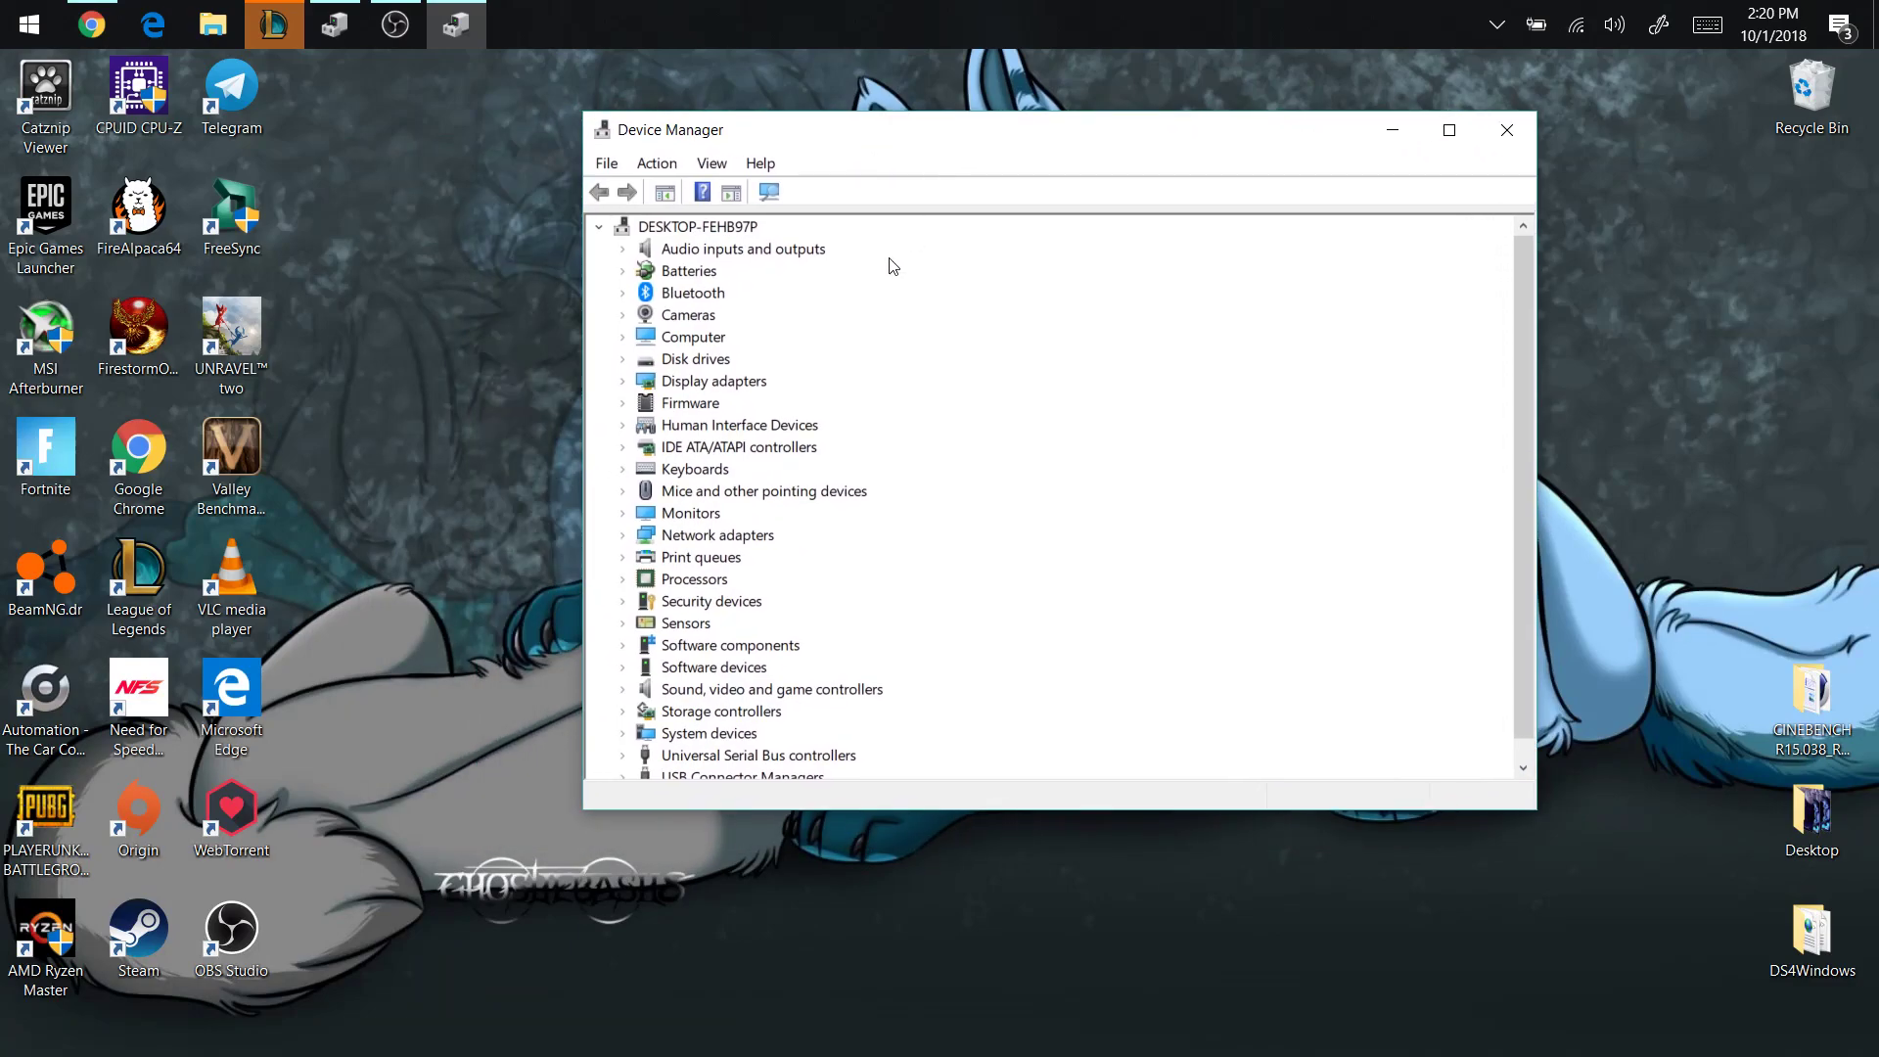
click(623, 381)
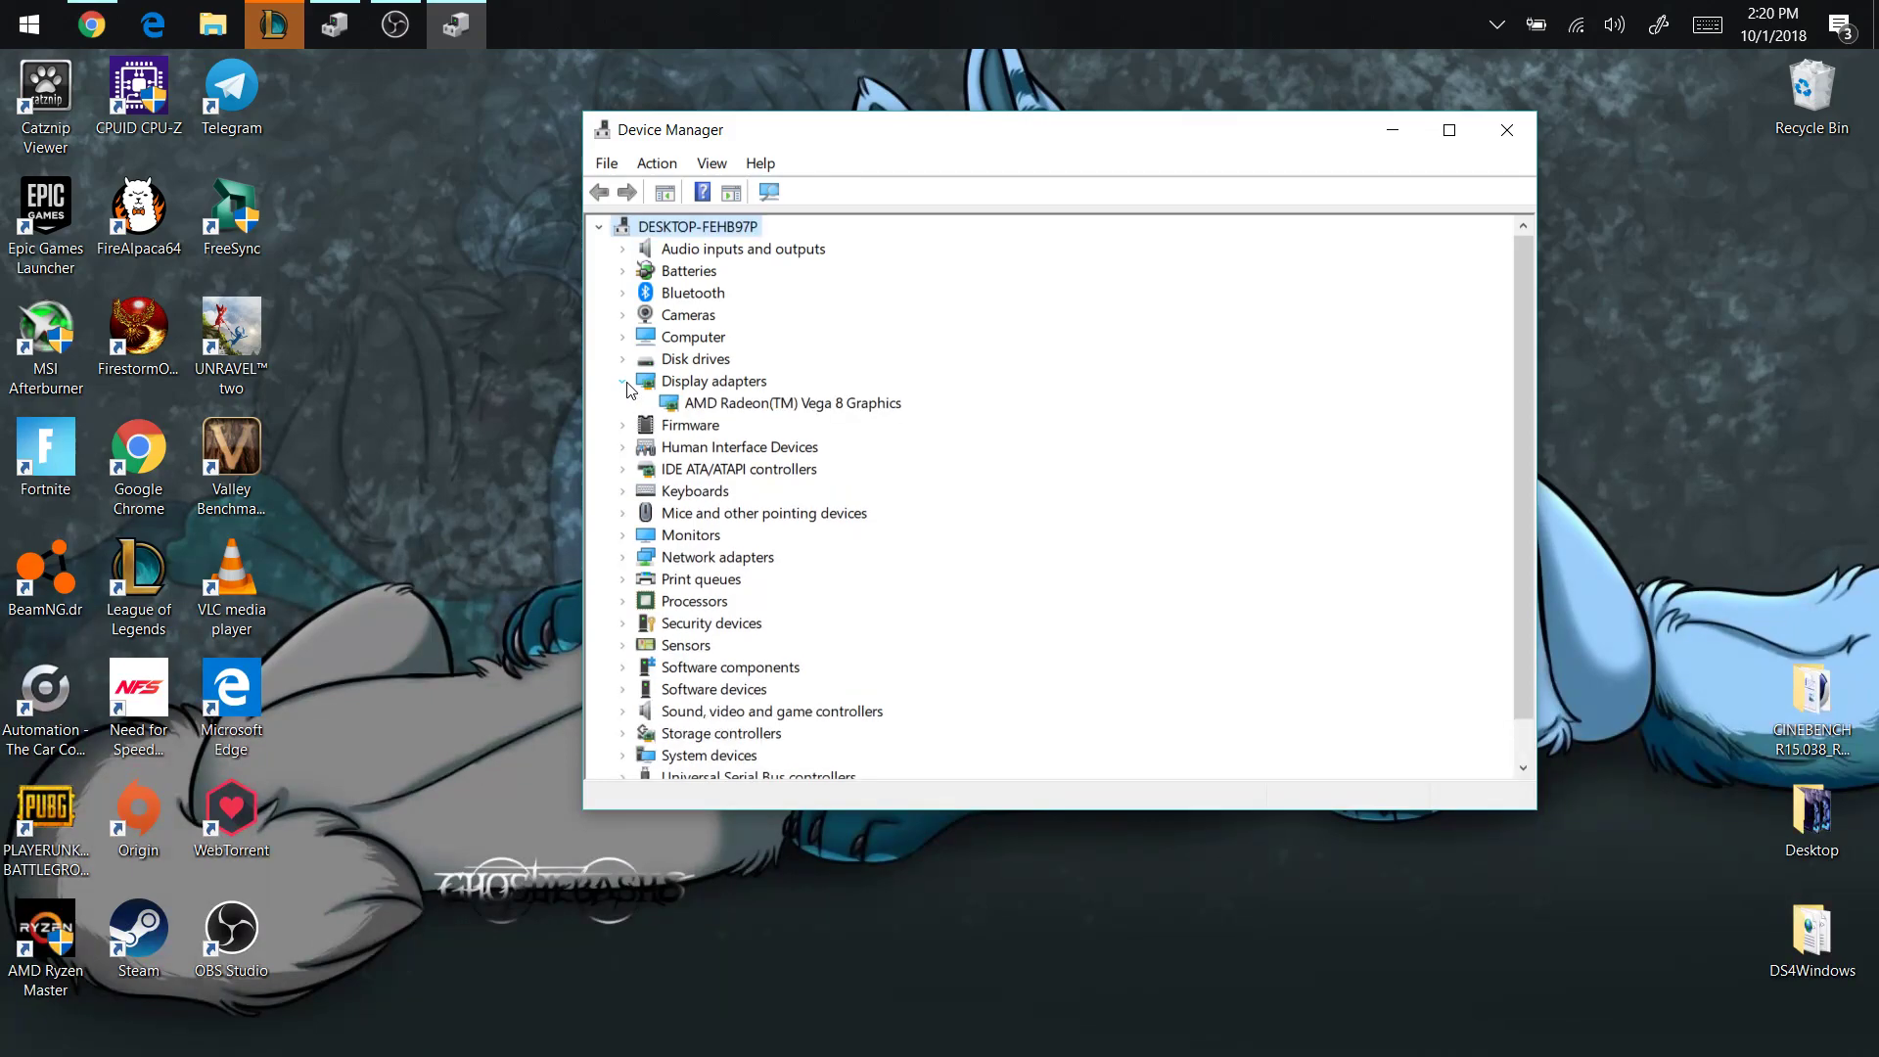
Bring the Device Manager window back to the front
click(30, 24)
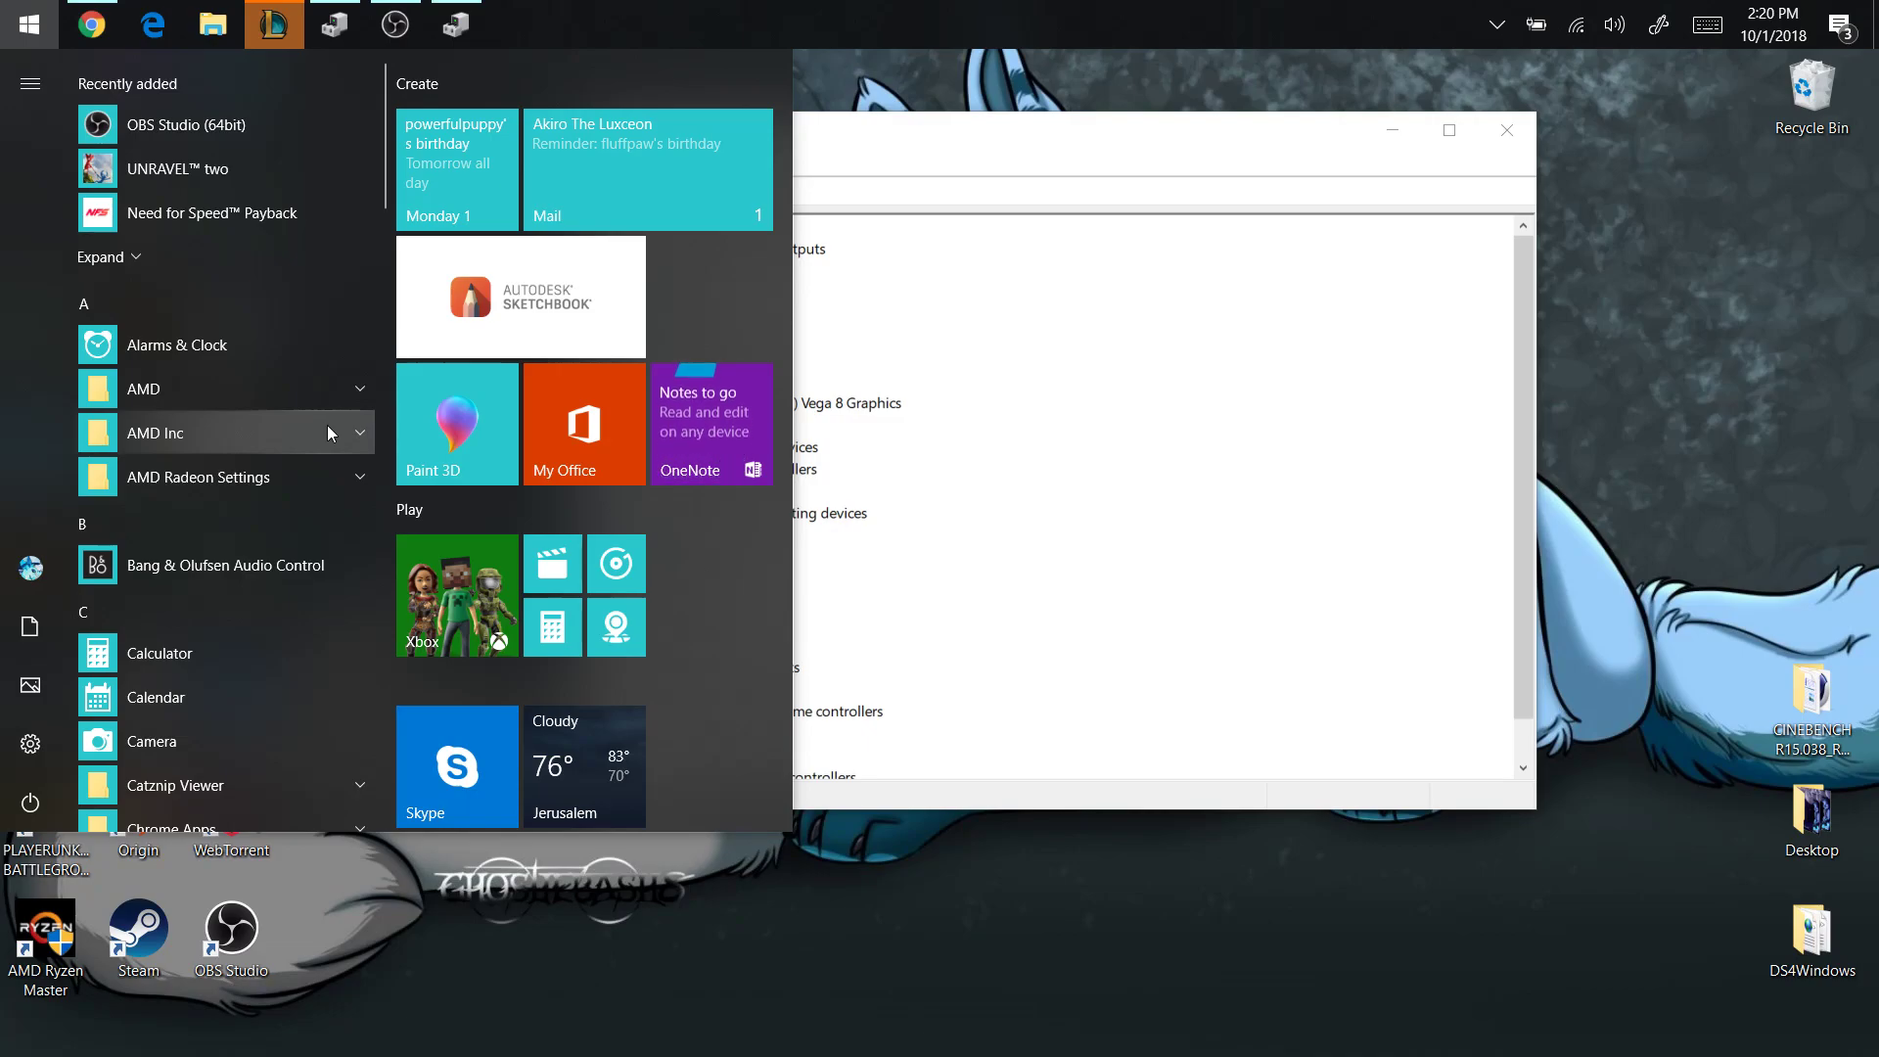
key(Escape)
text(dev)
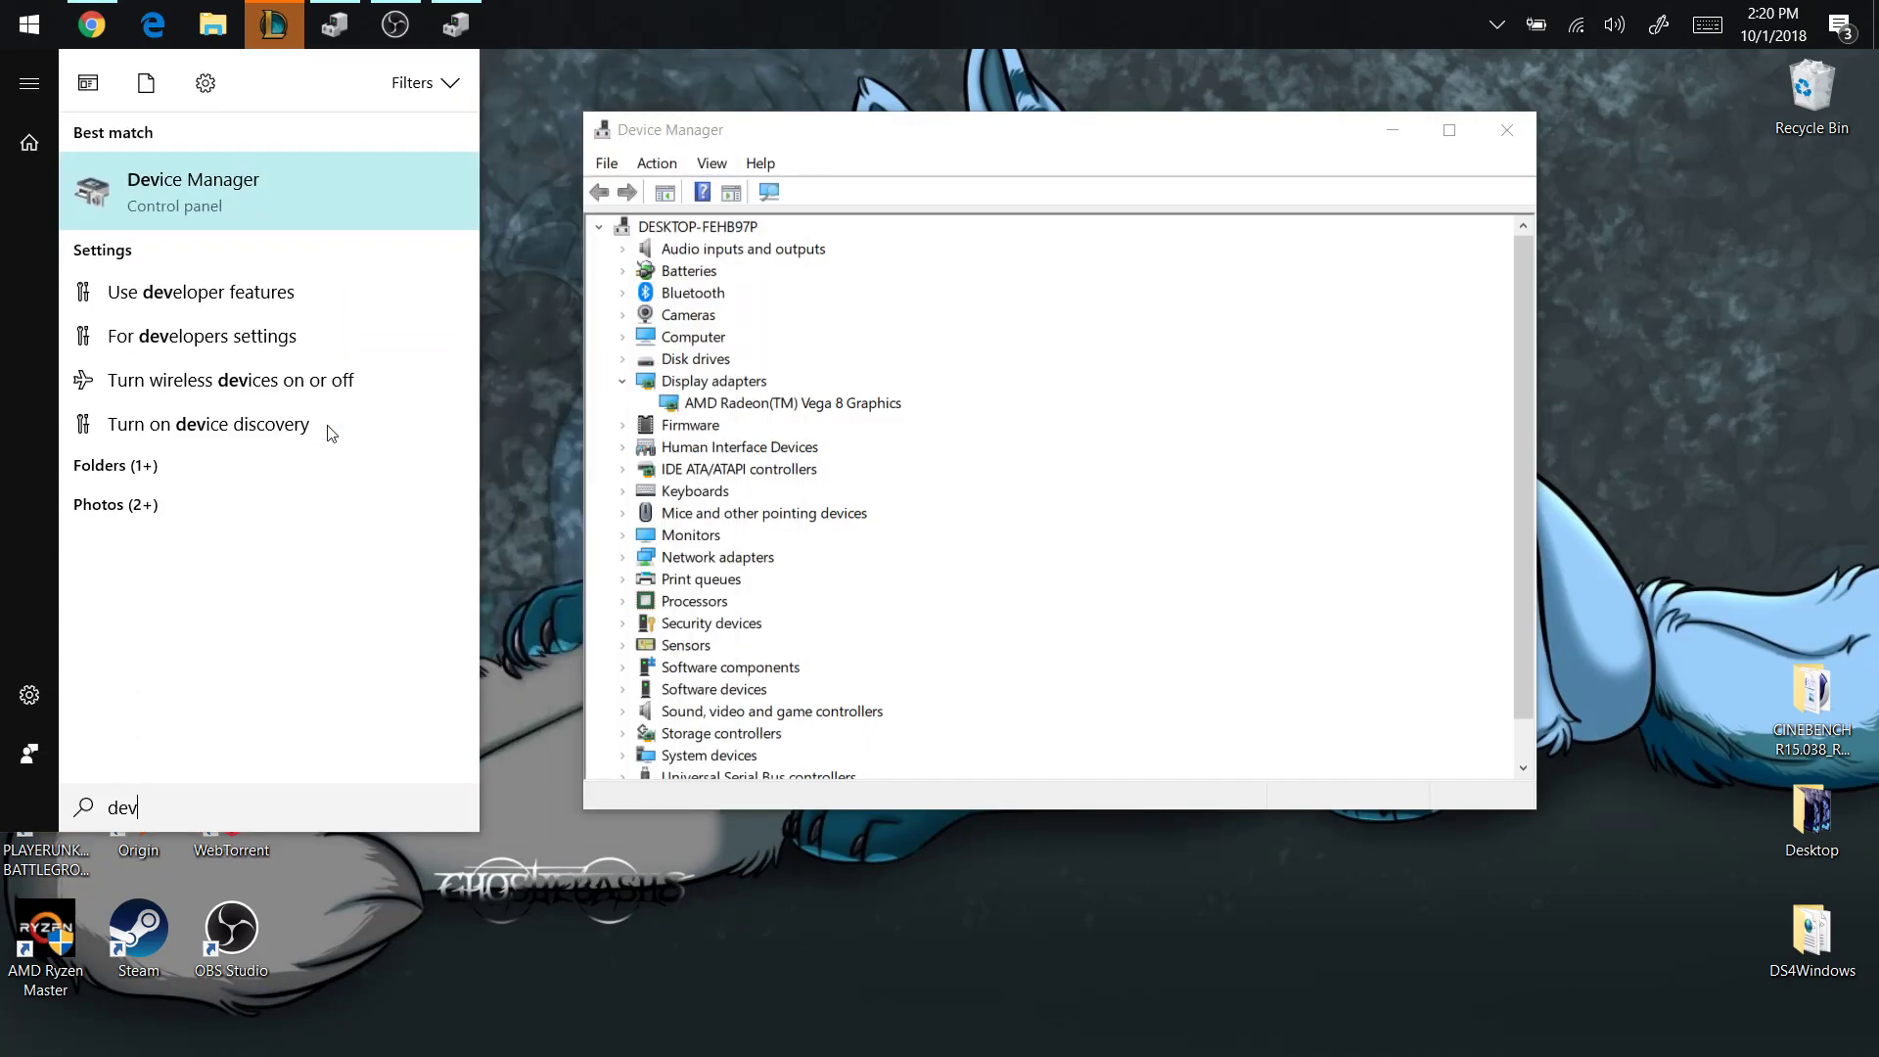
click(961, 119)
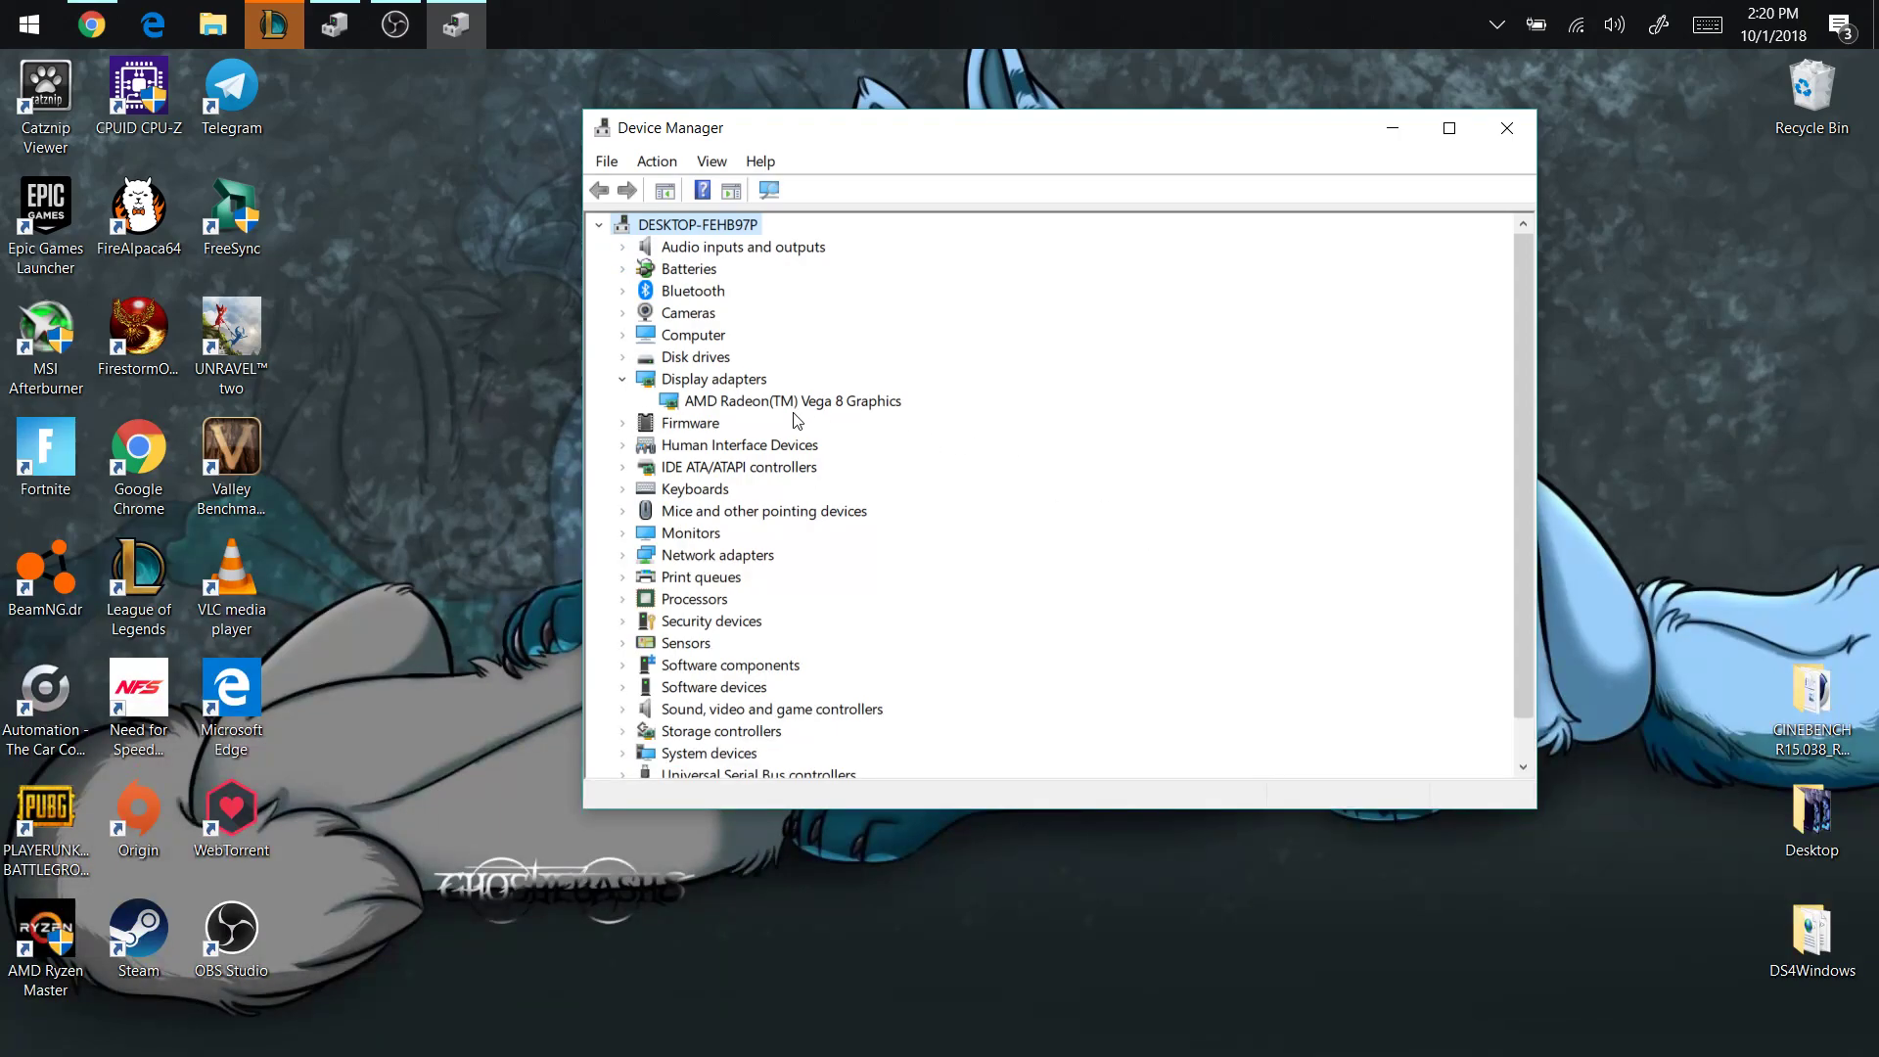
Open the Vega 8 Graphics adapter's properties on the Driver tab
double_click(724, 399)
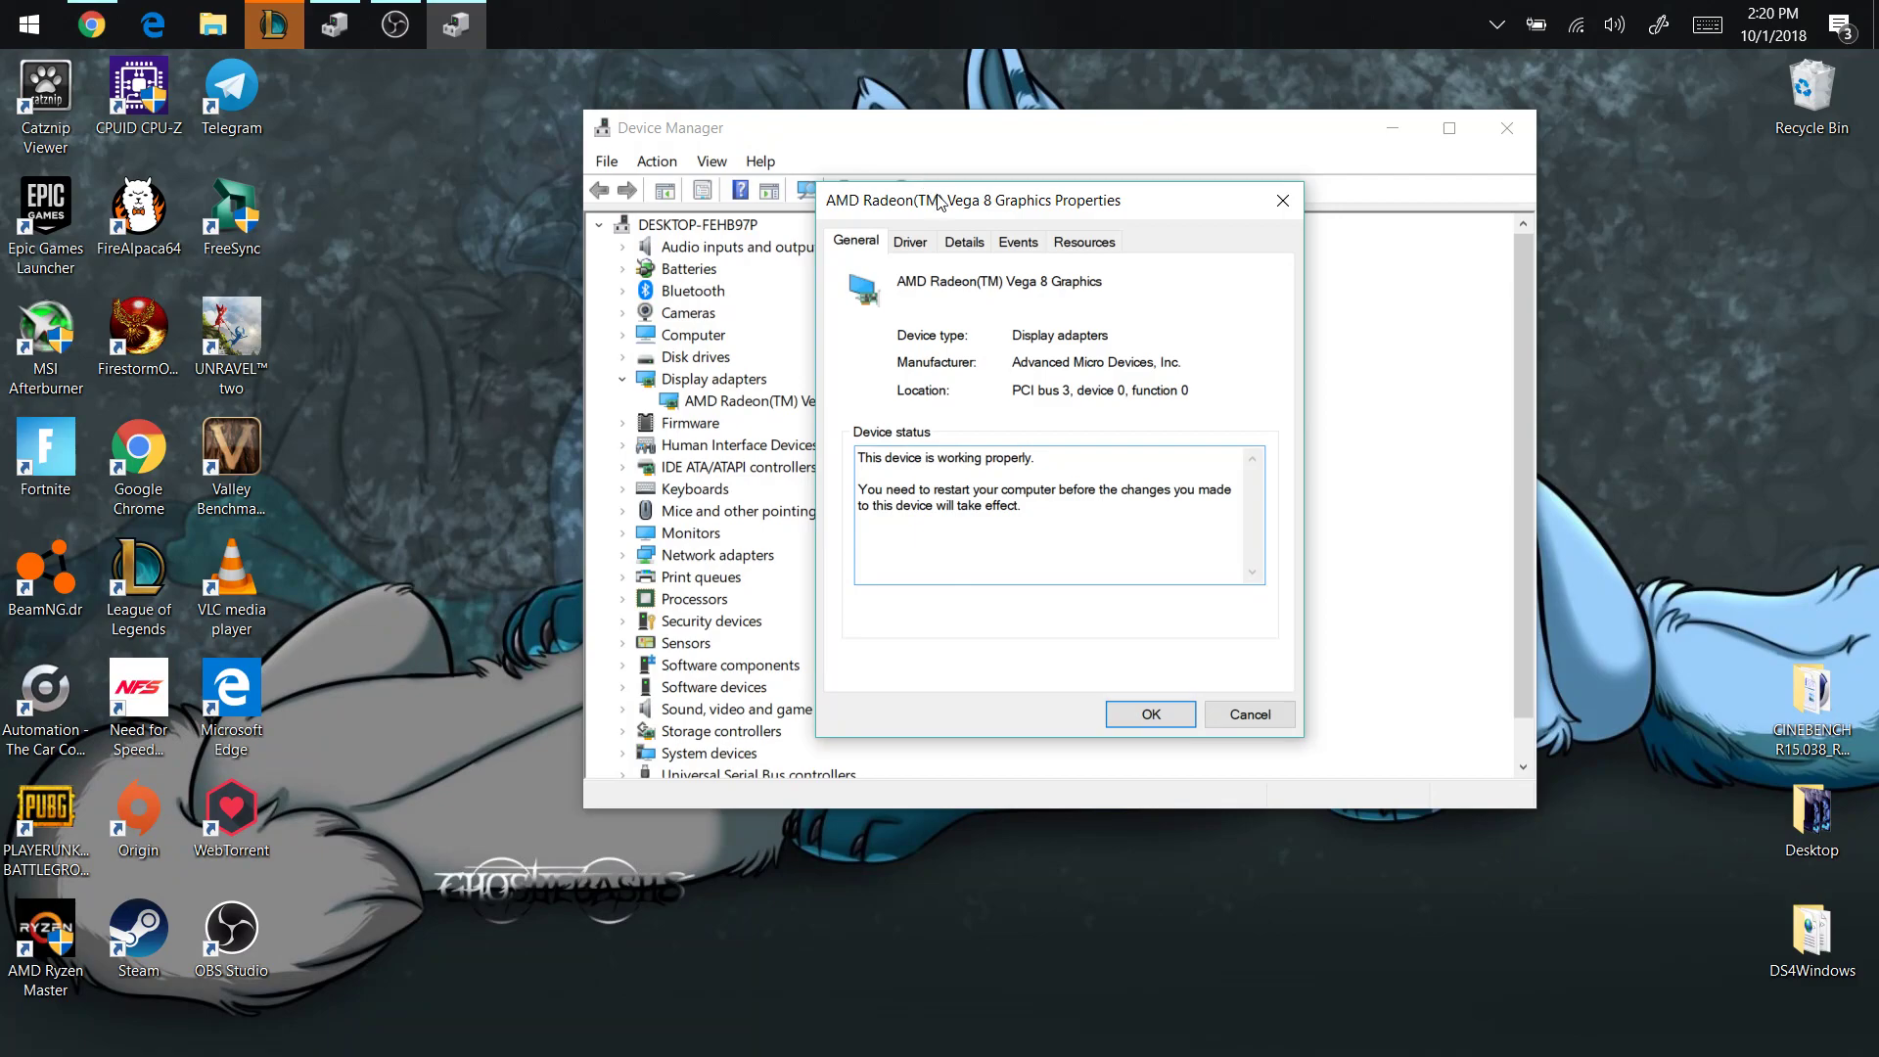
drag(939, 199, 1300, 180)
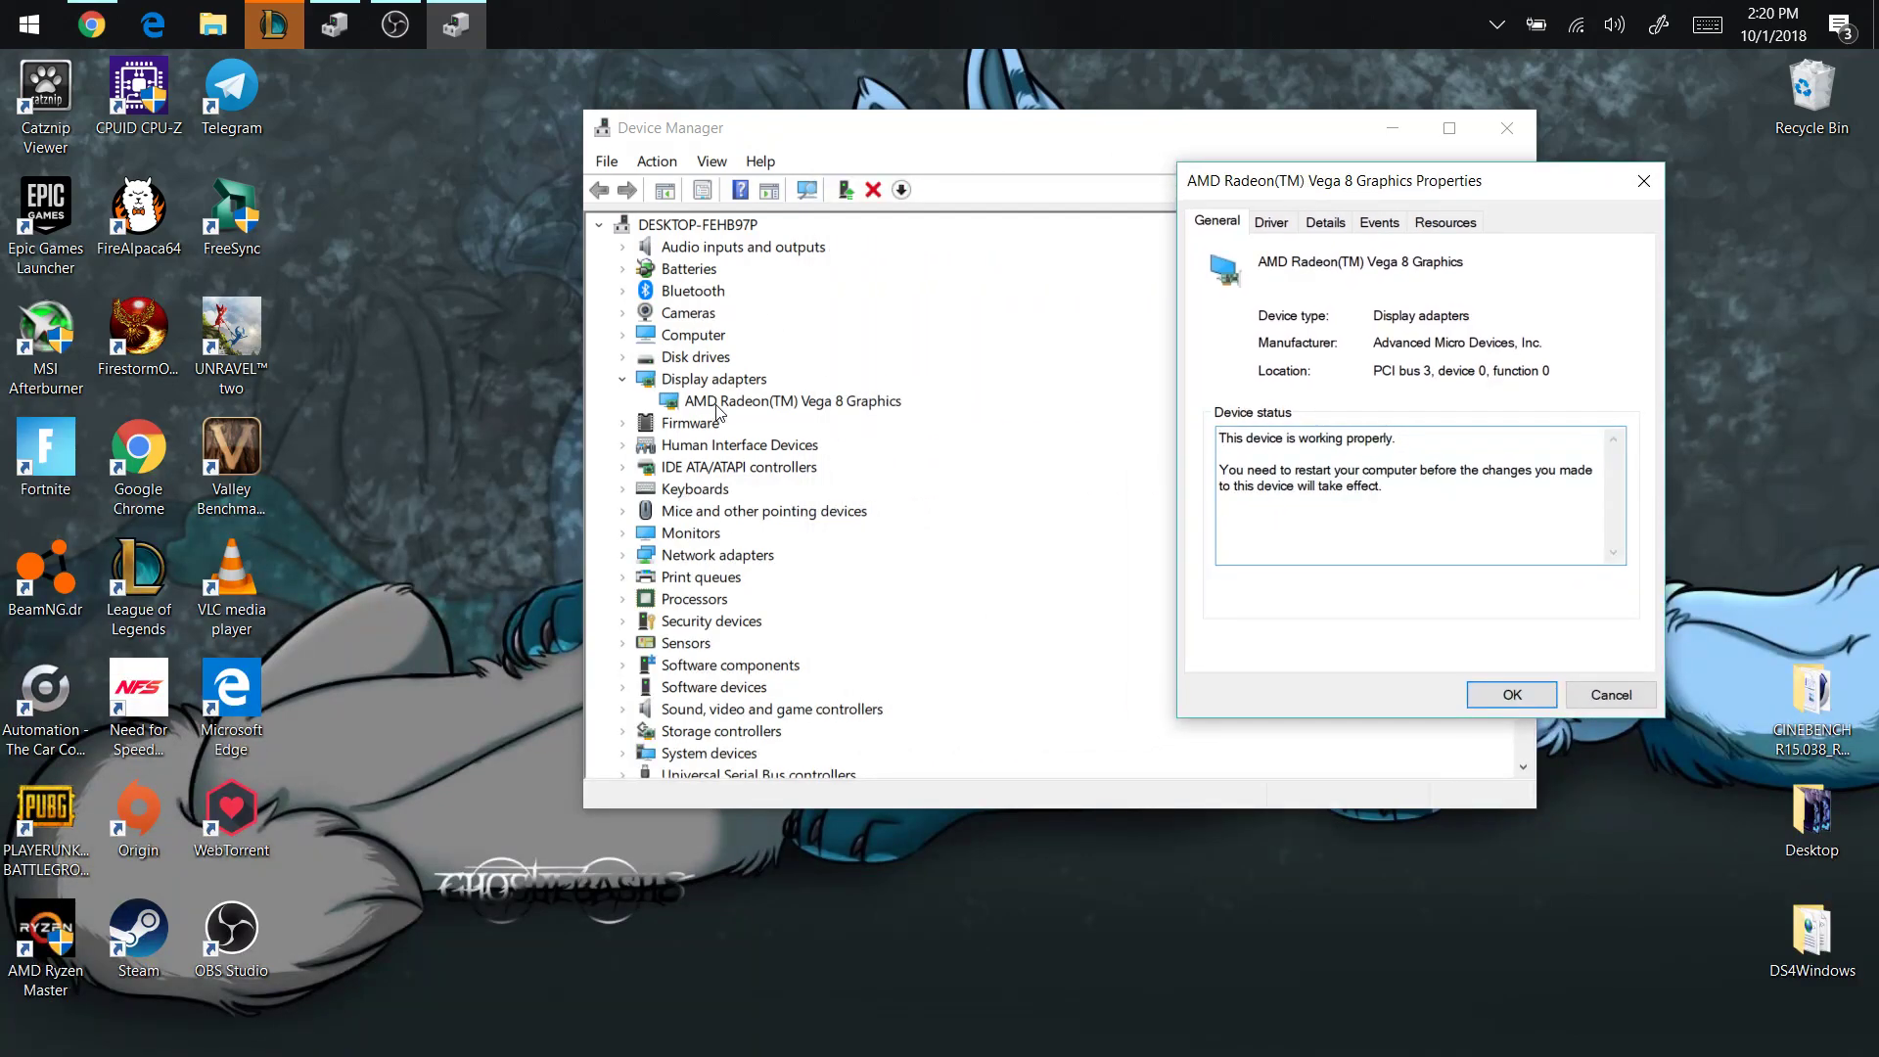
click(1269, 224)
drag(1265, 186, 846, 284)
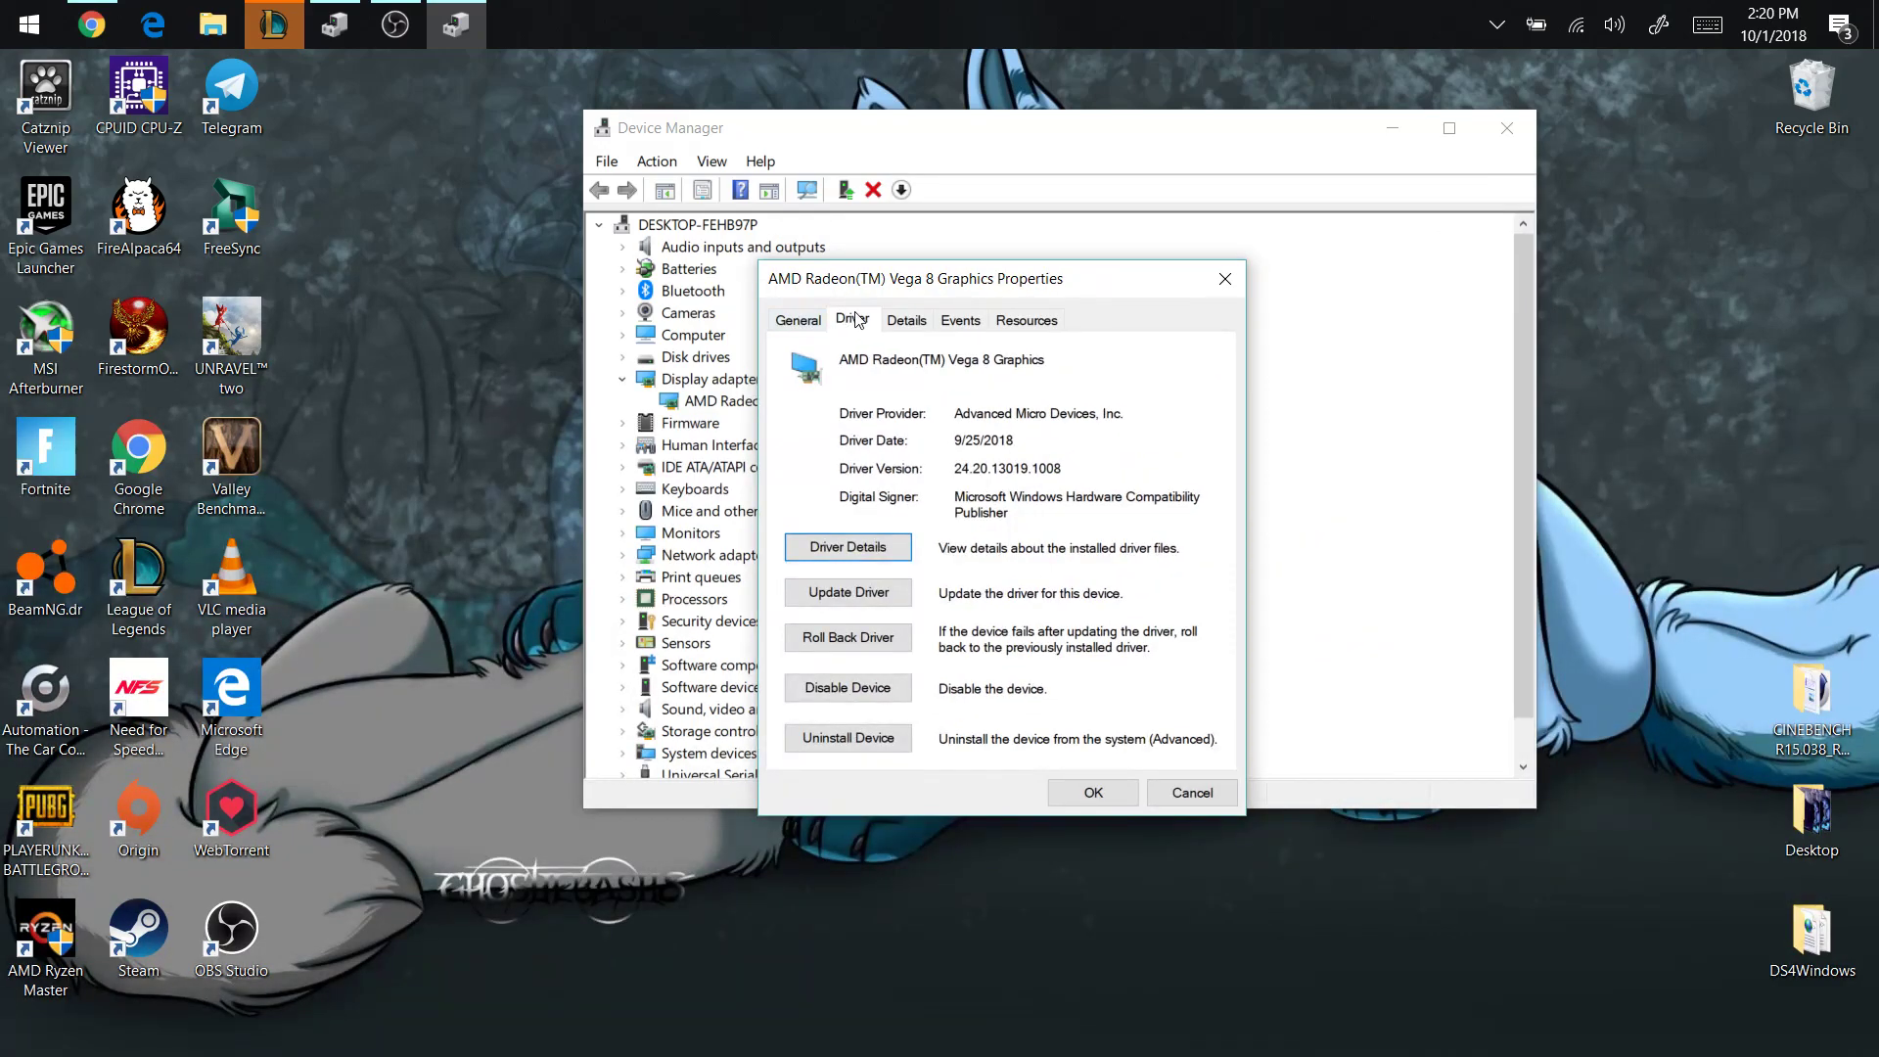
Update the driver by browsing the computer and picking from the list of available drivers
click(856, 592)
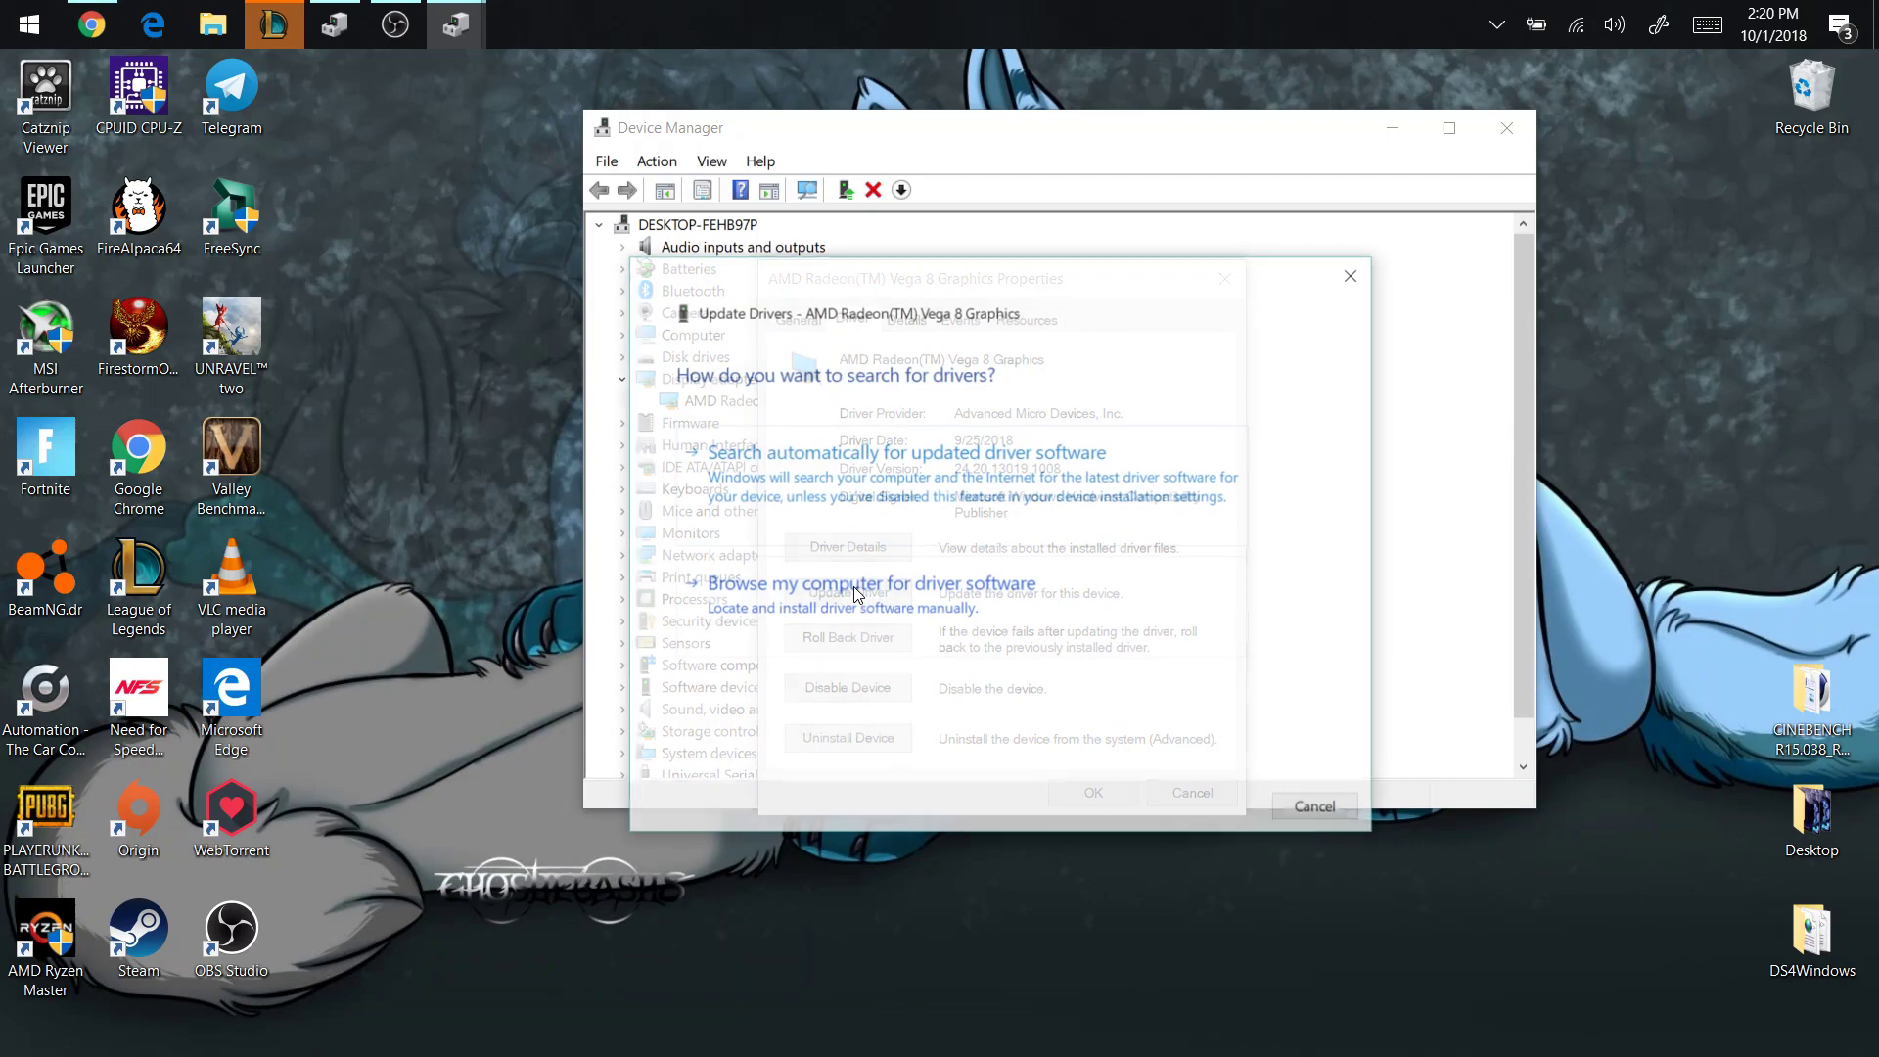
click(856, 592)
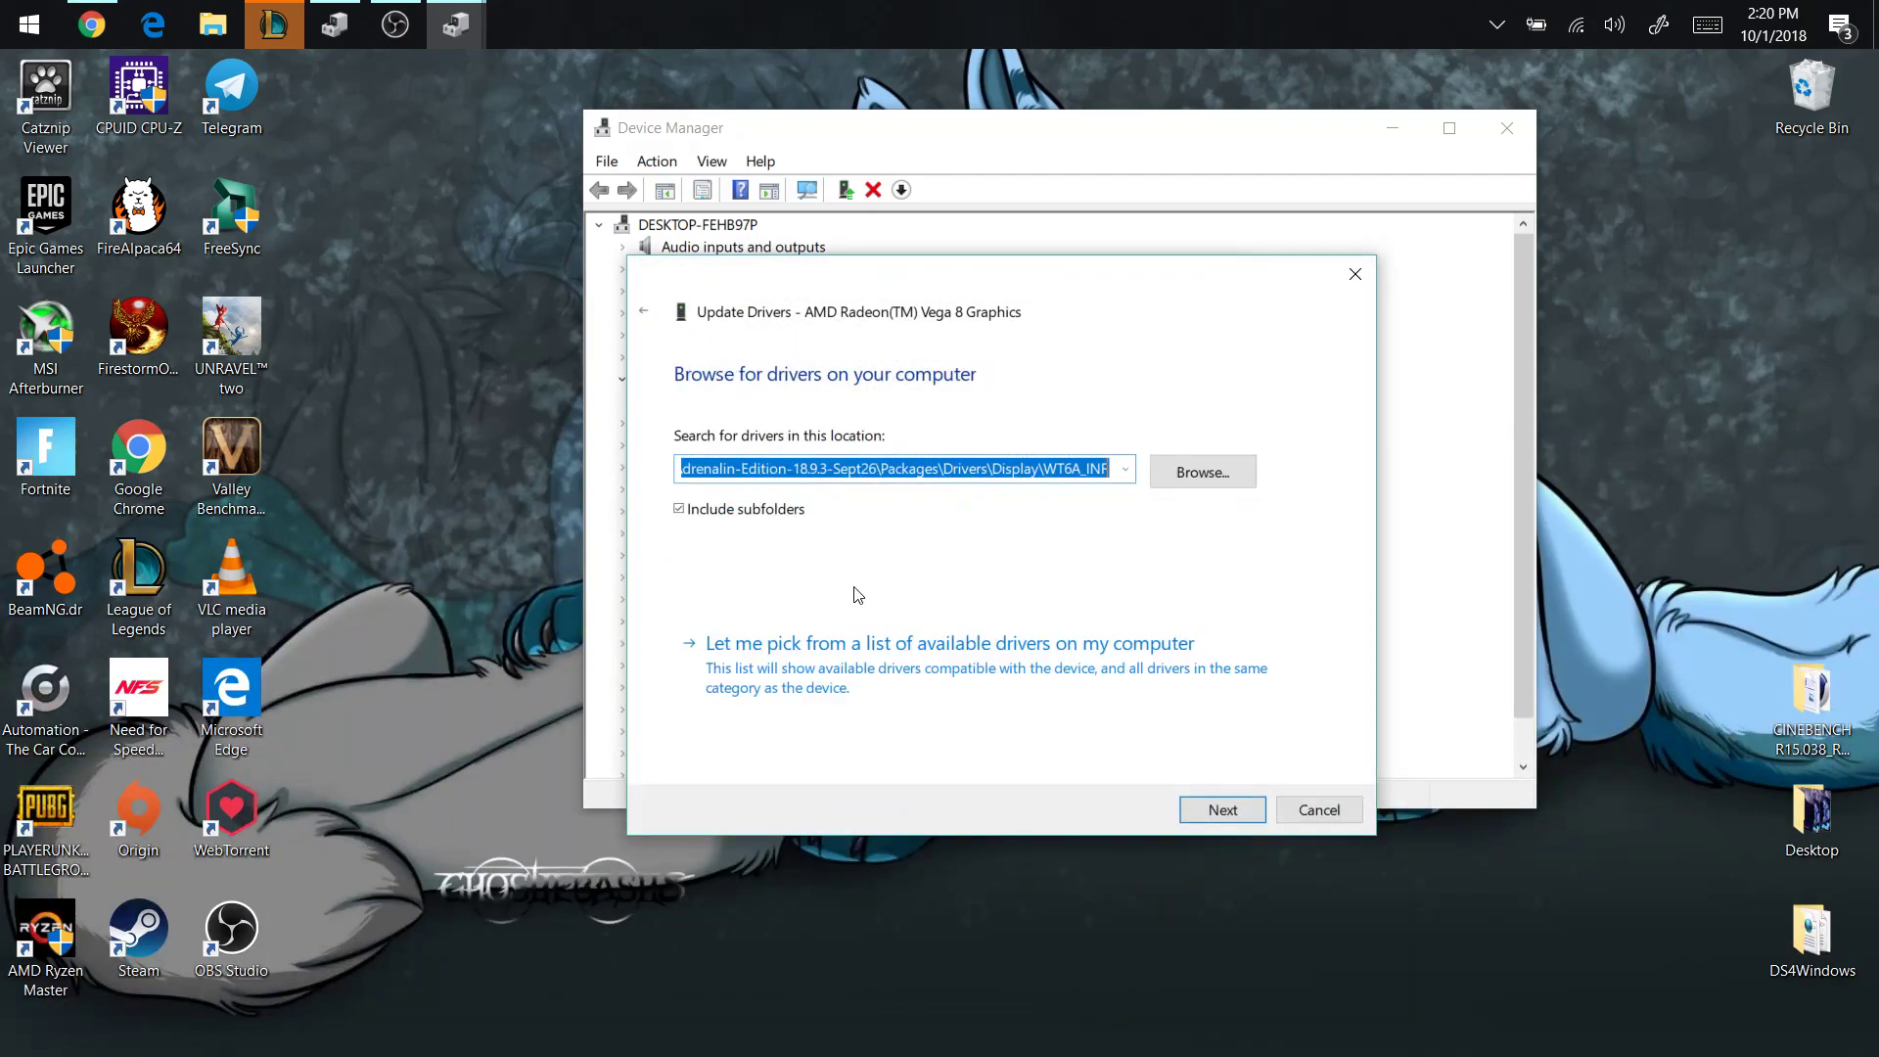
click(881, 675)
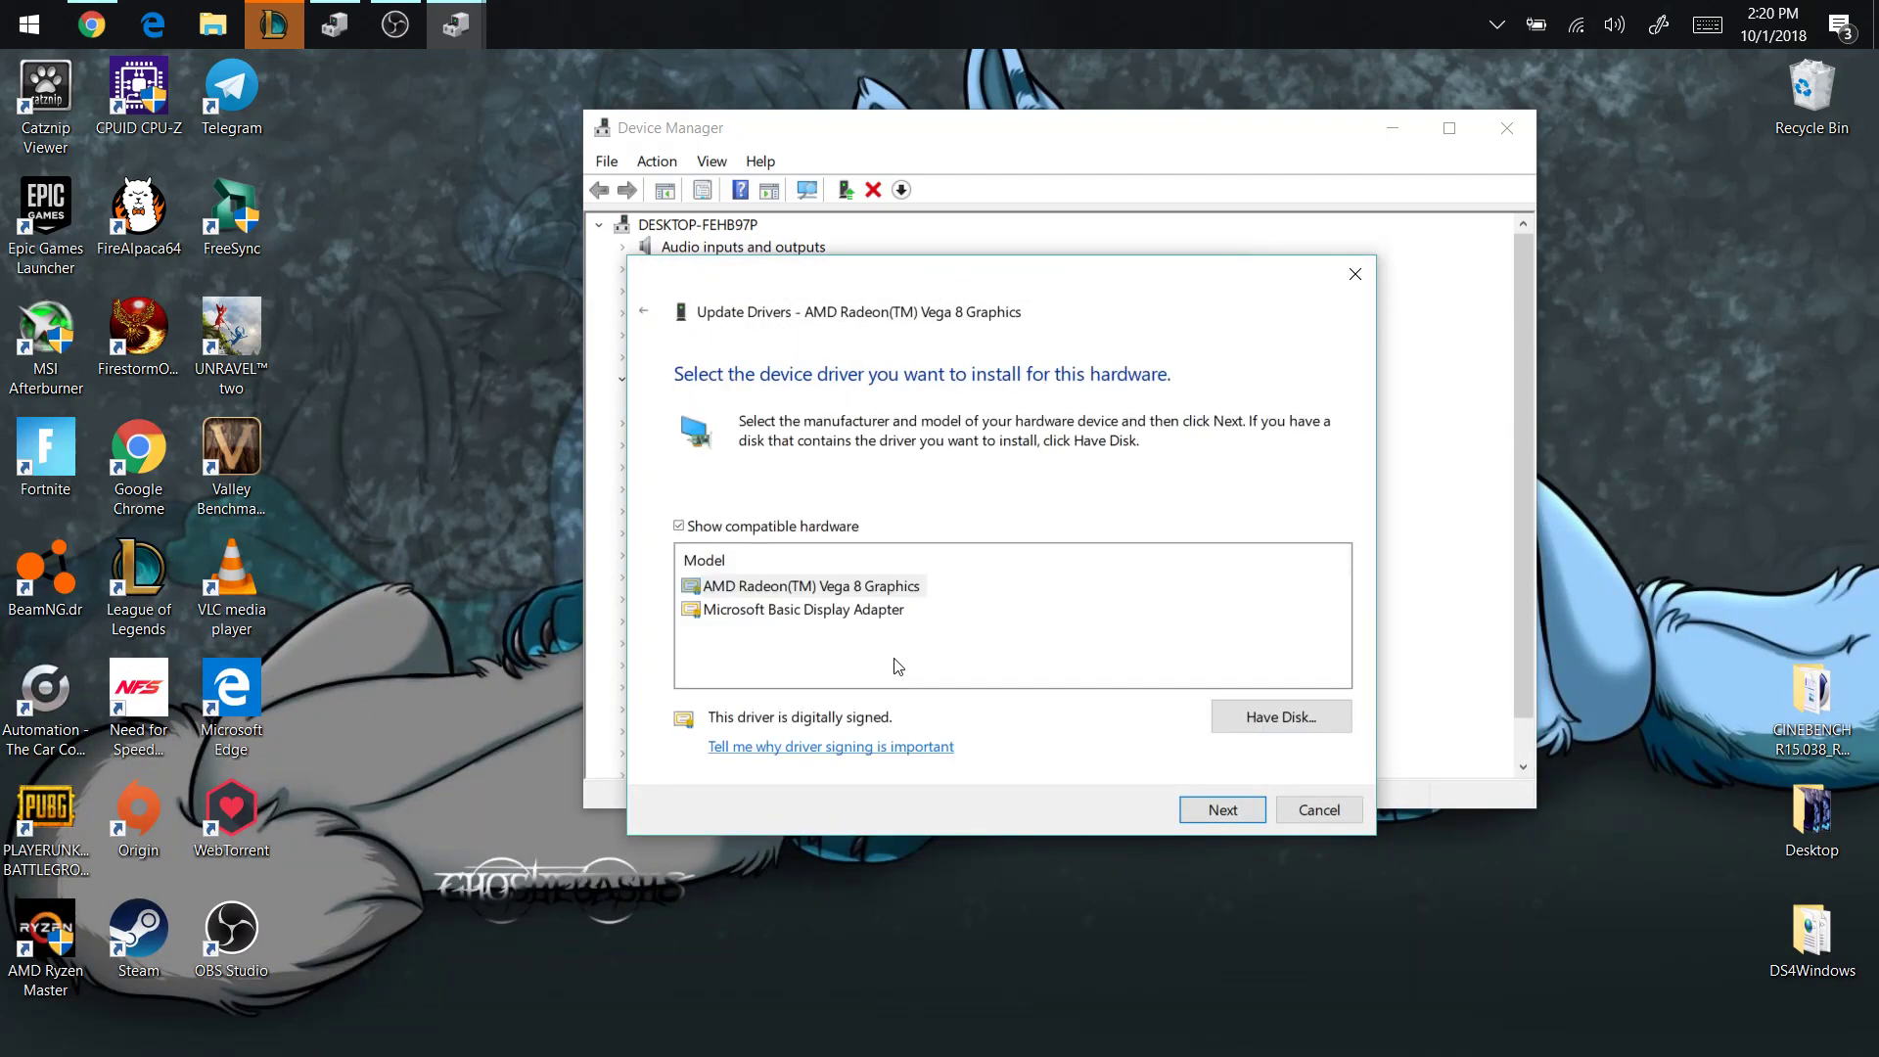
Choose Have Disk, browse for the driver file, and switch to Local Disk (C:)
click(1333, 729)
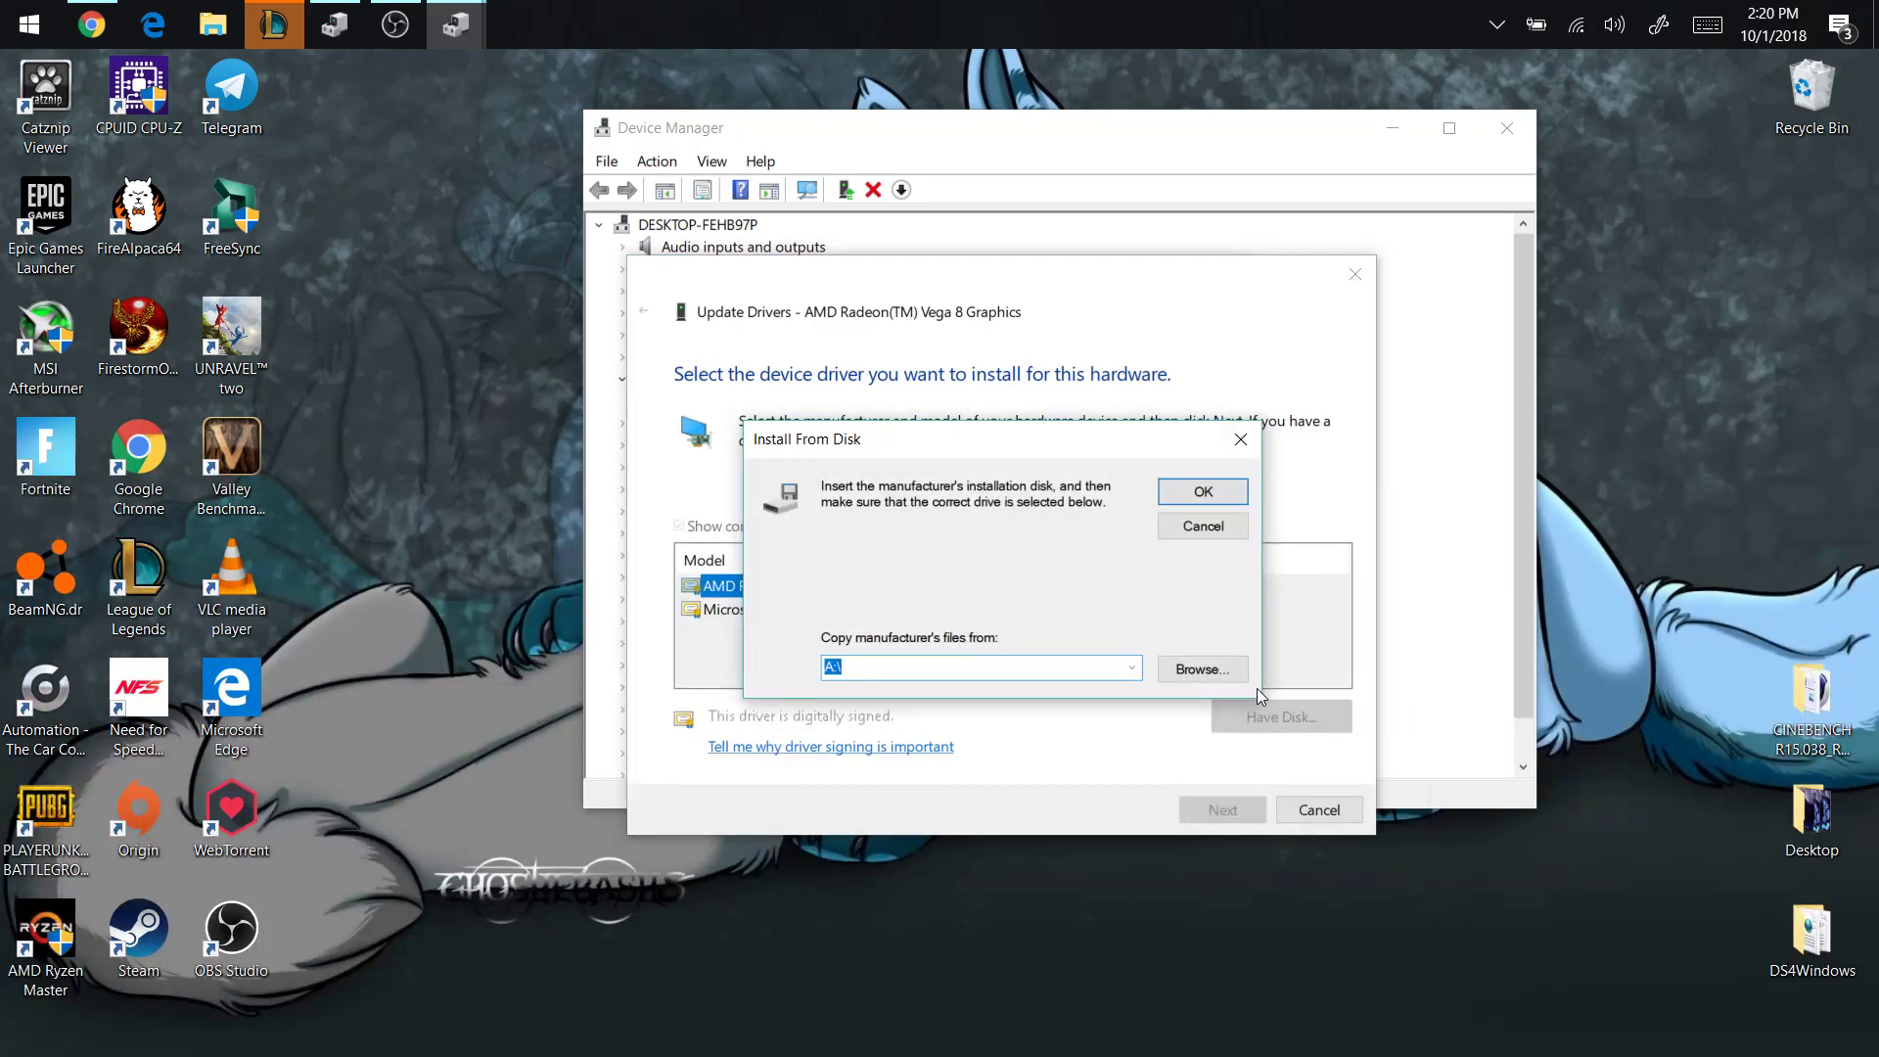
click(1204, 667)
click(1077, 515)
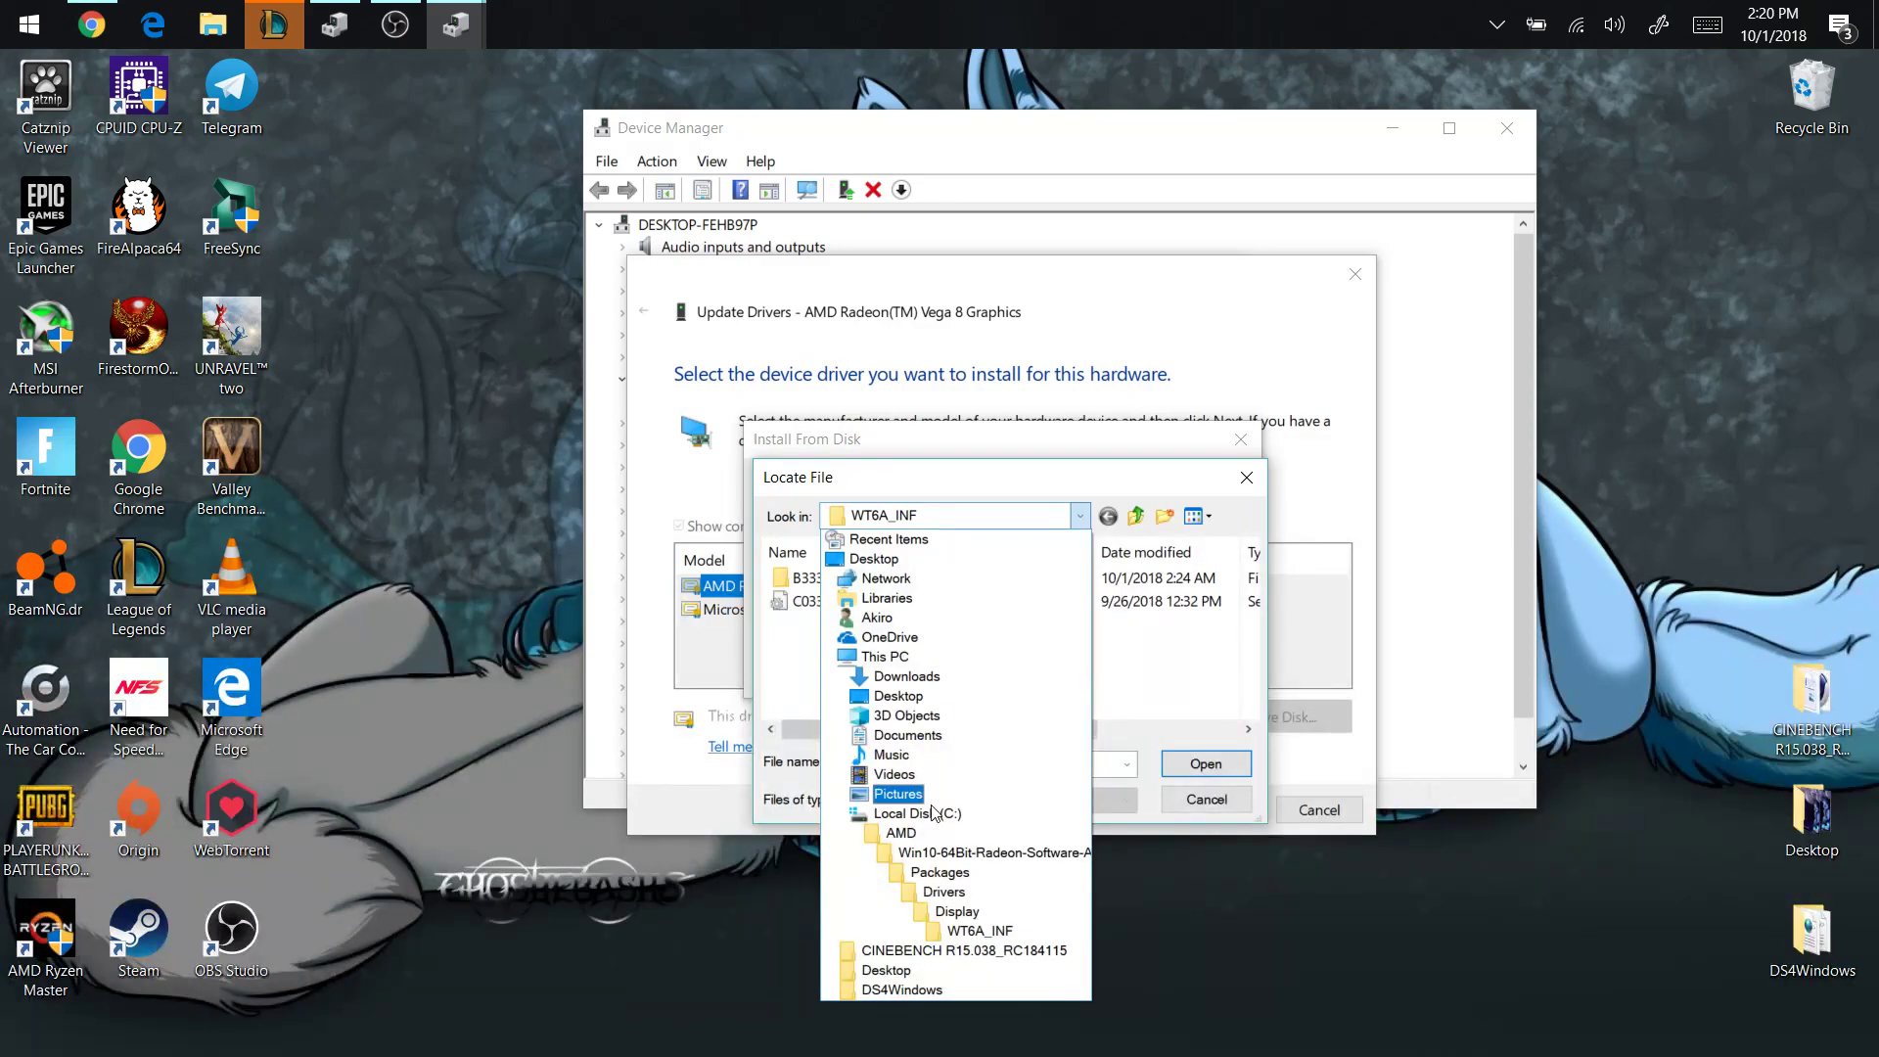
click(930, 813)
Select C0333764.inf in AMD\…18.9.3-Sept26\Packages\Drivers\Display\WT6A_INF and confirm the location
double_click(840, 600)
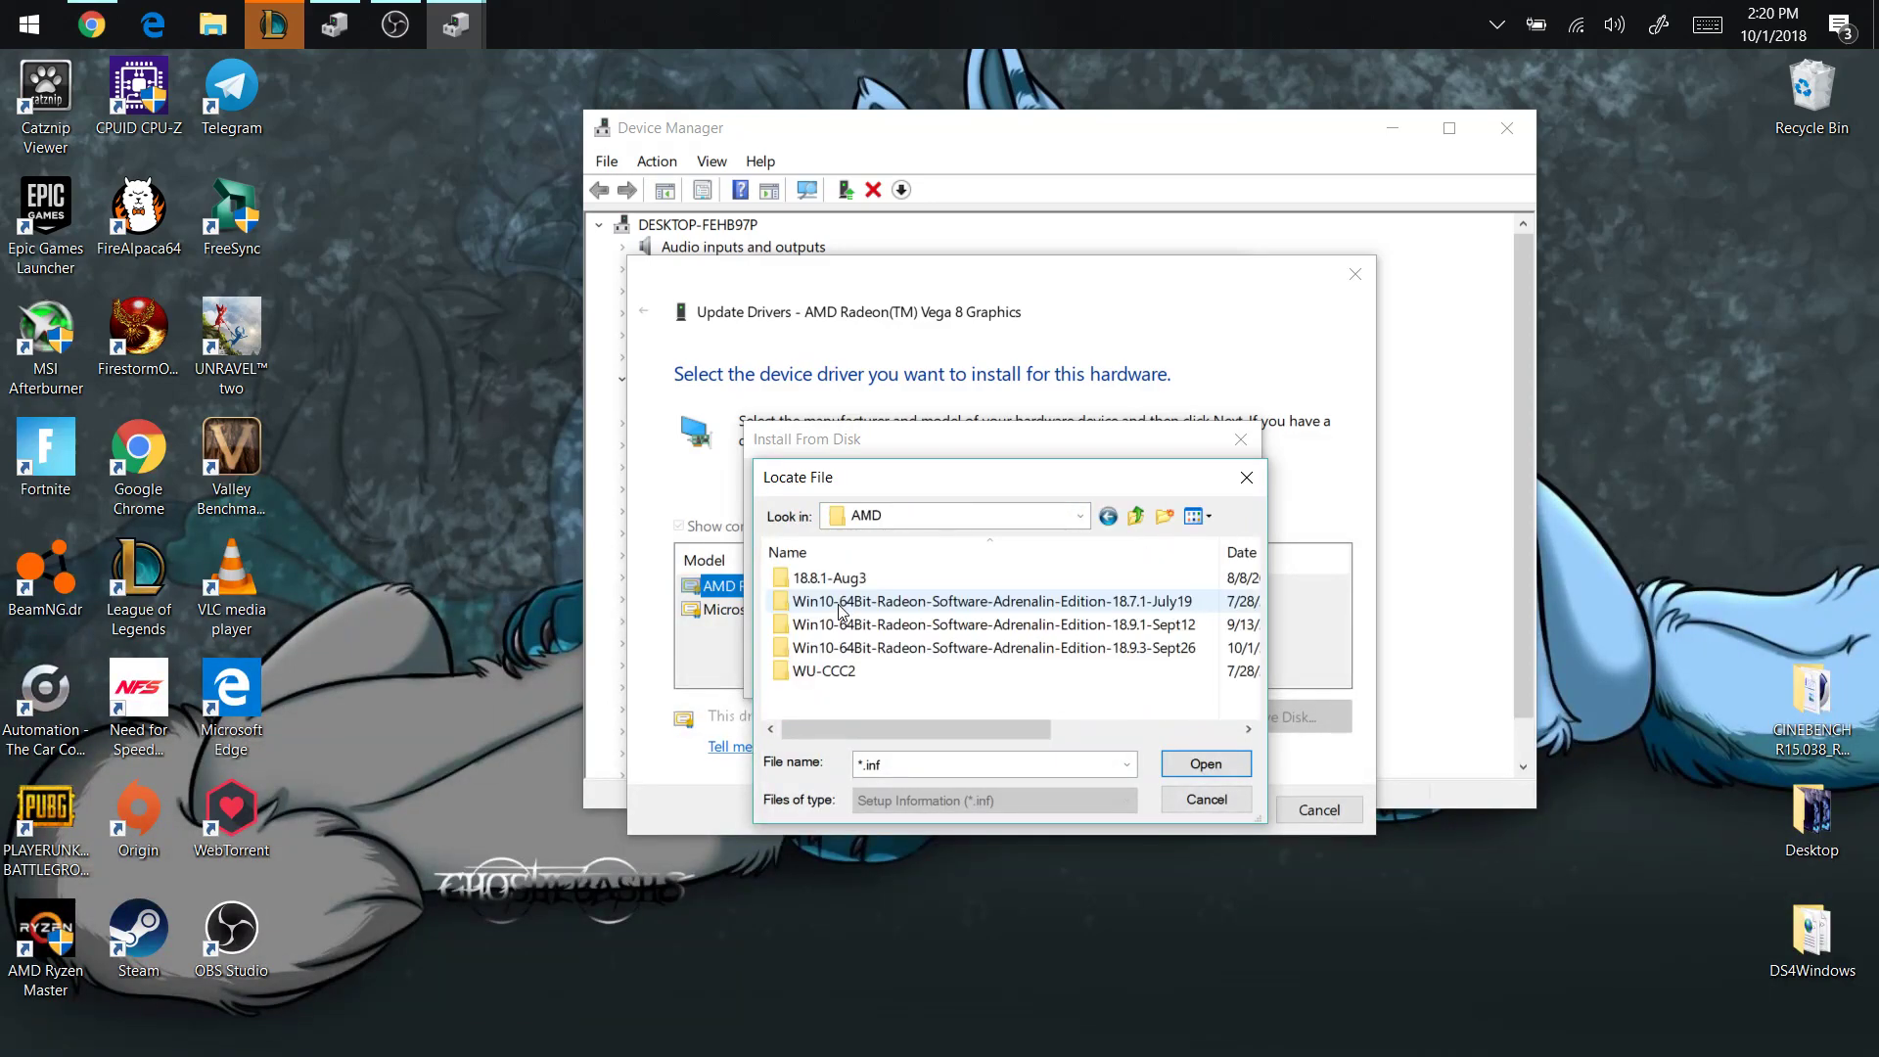
double_click(1122, 650)
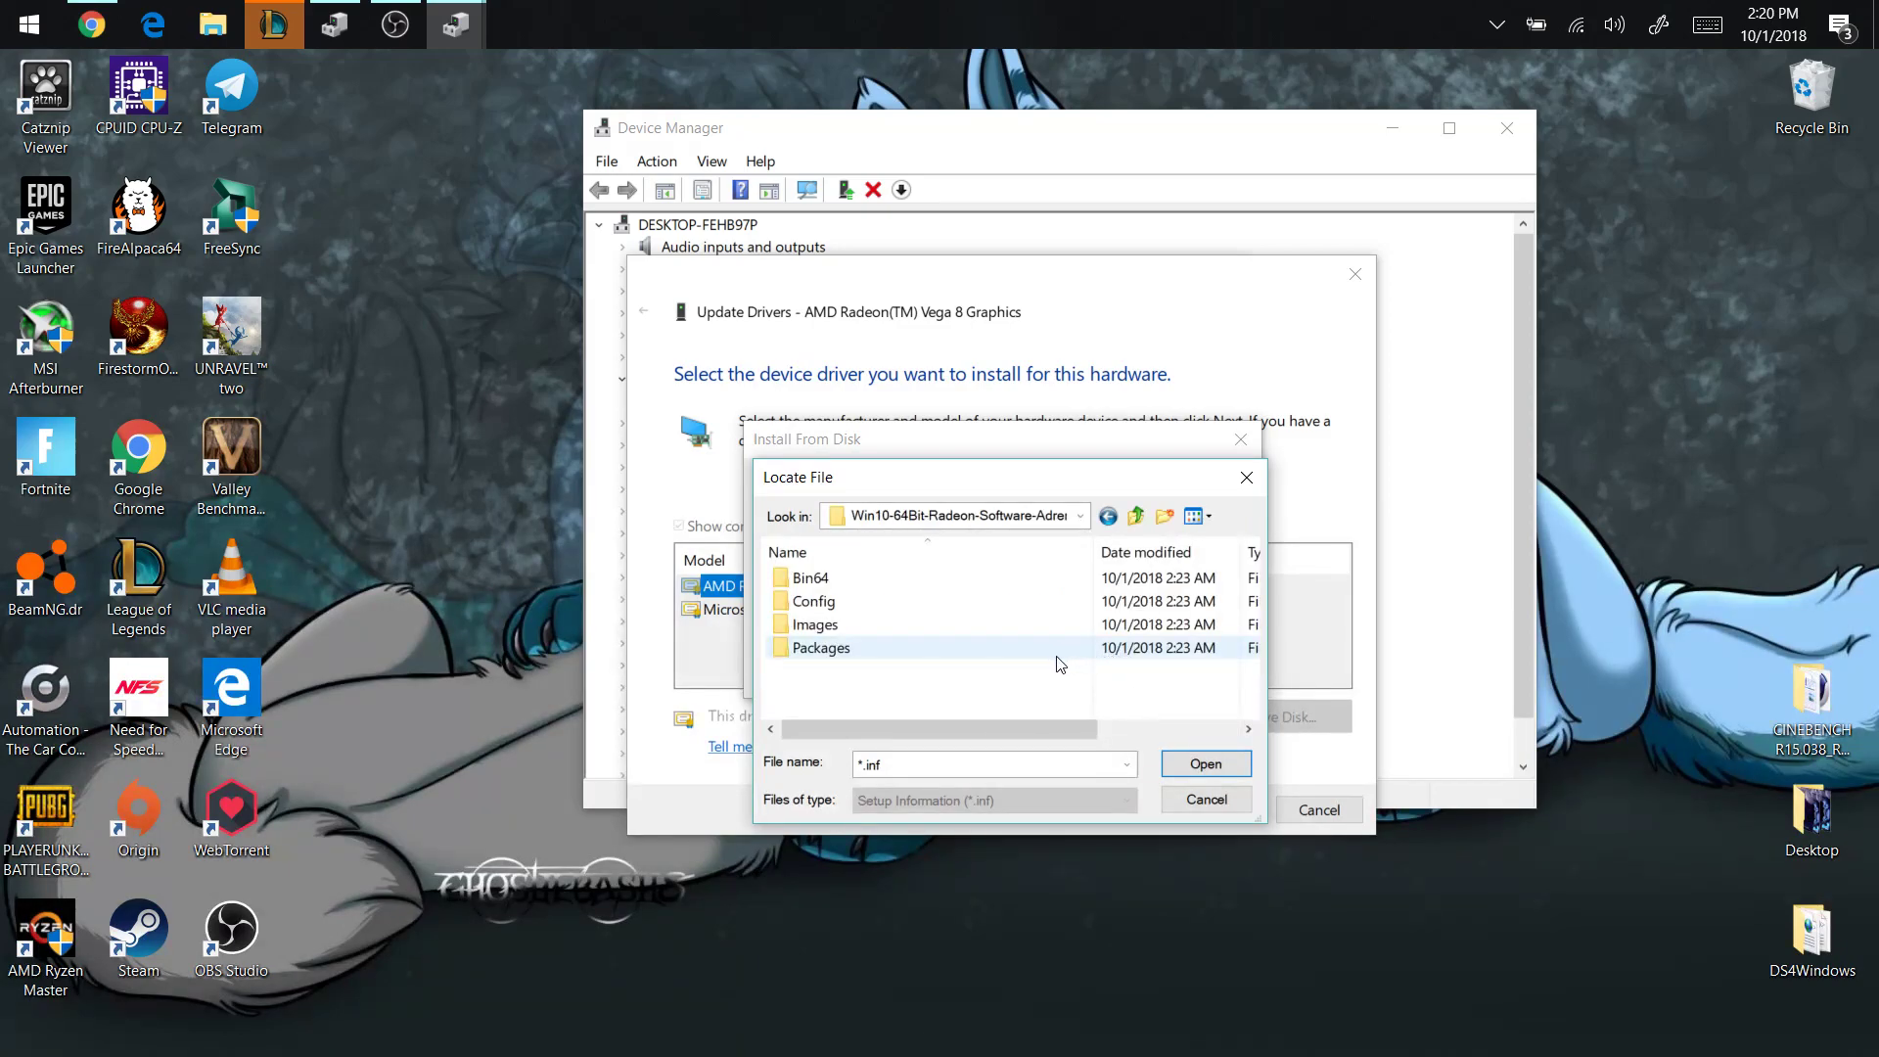
double_click(857, 650)
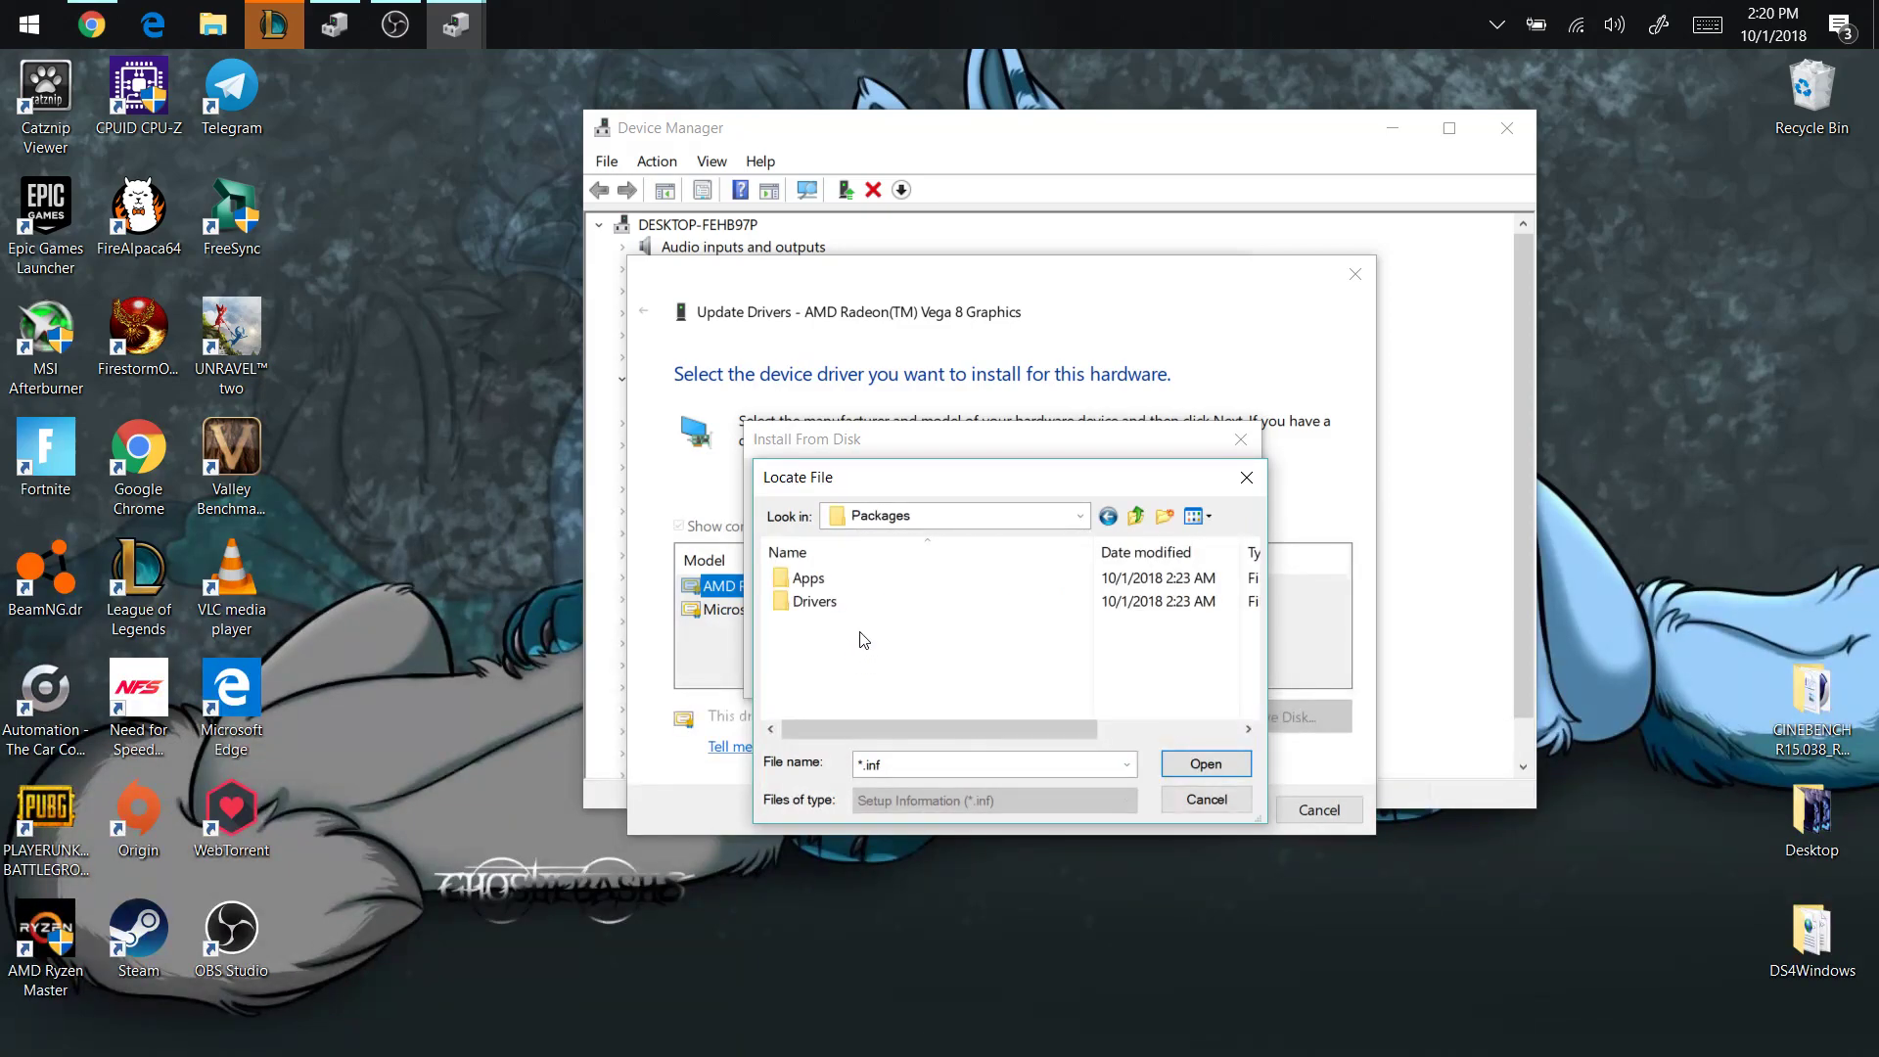
double_click(870, 607)
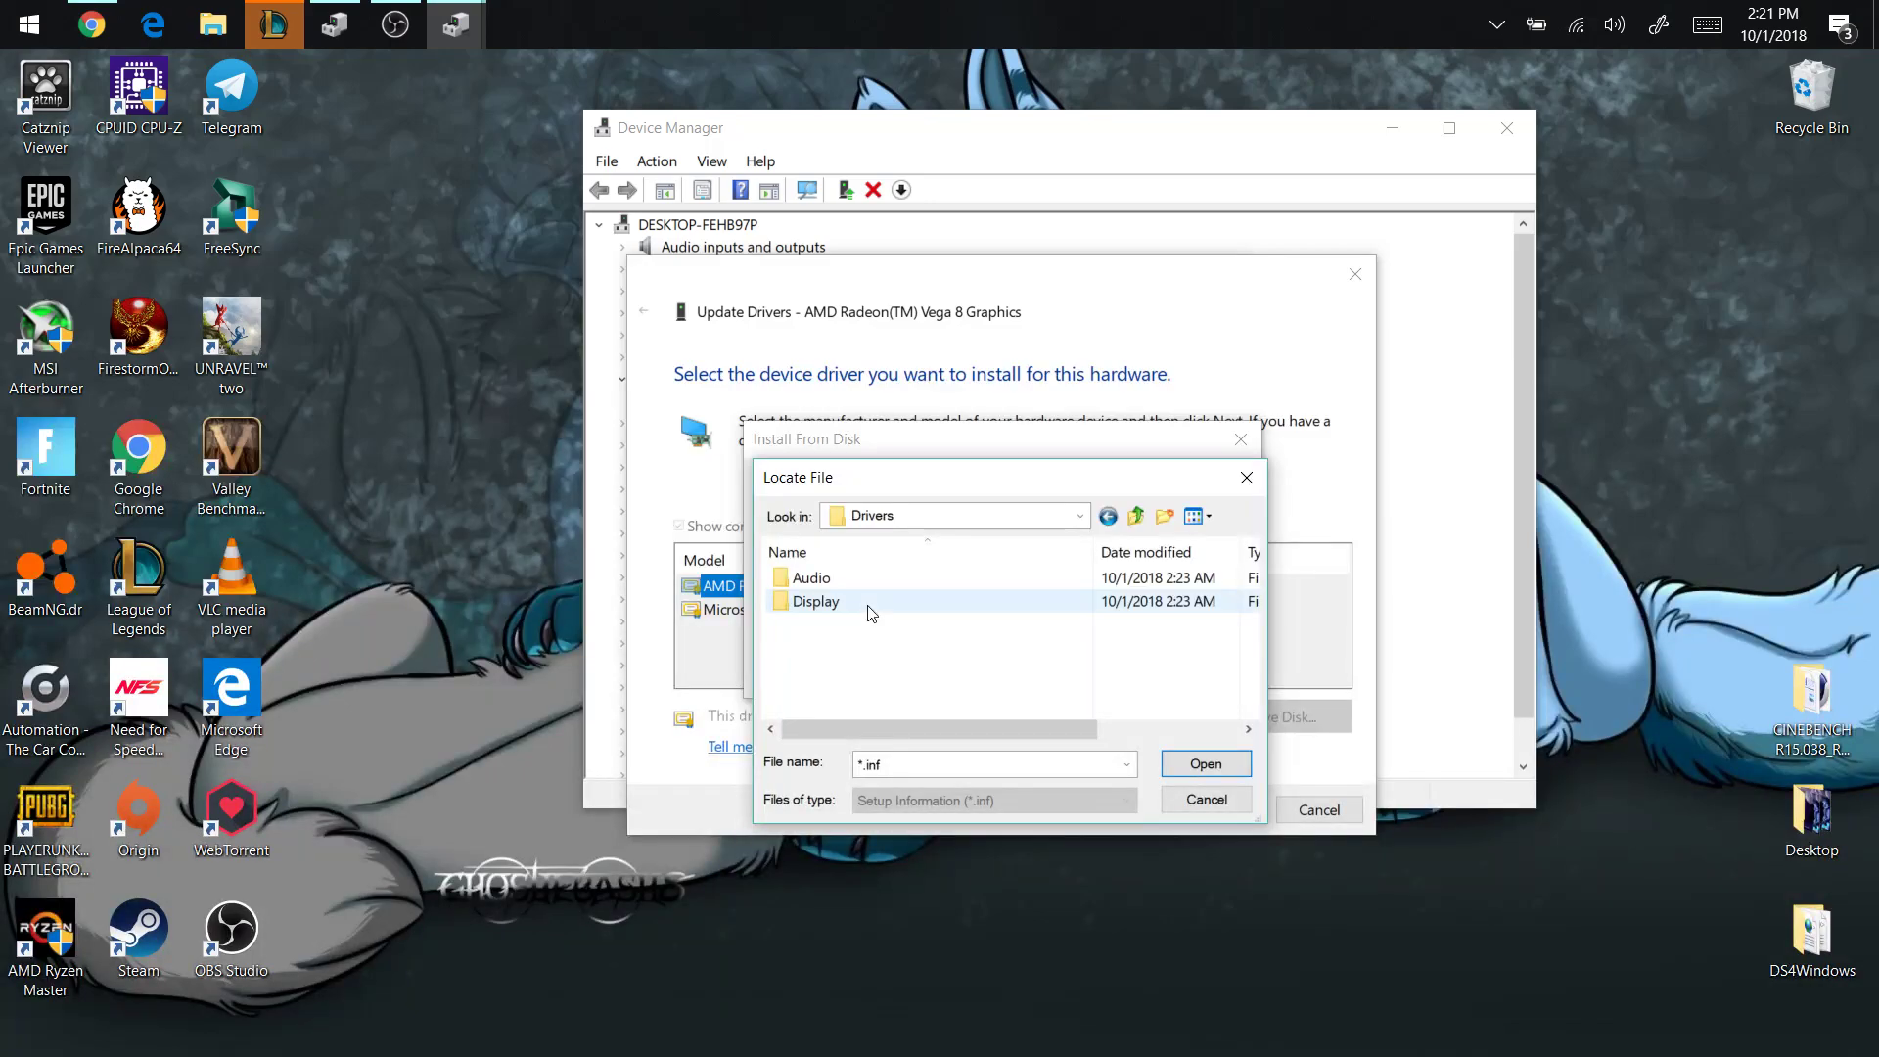
double_click(869, 604)
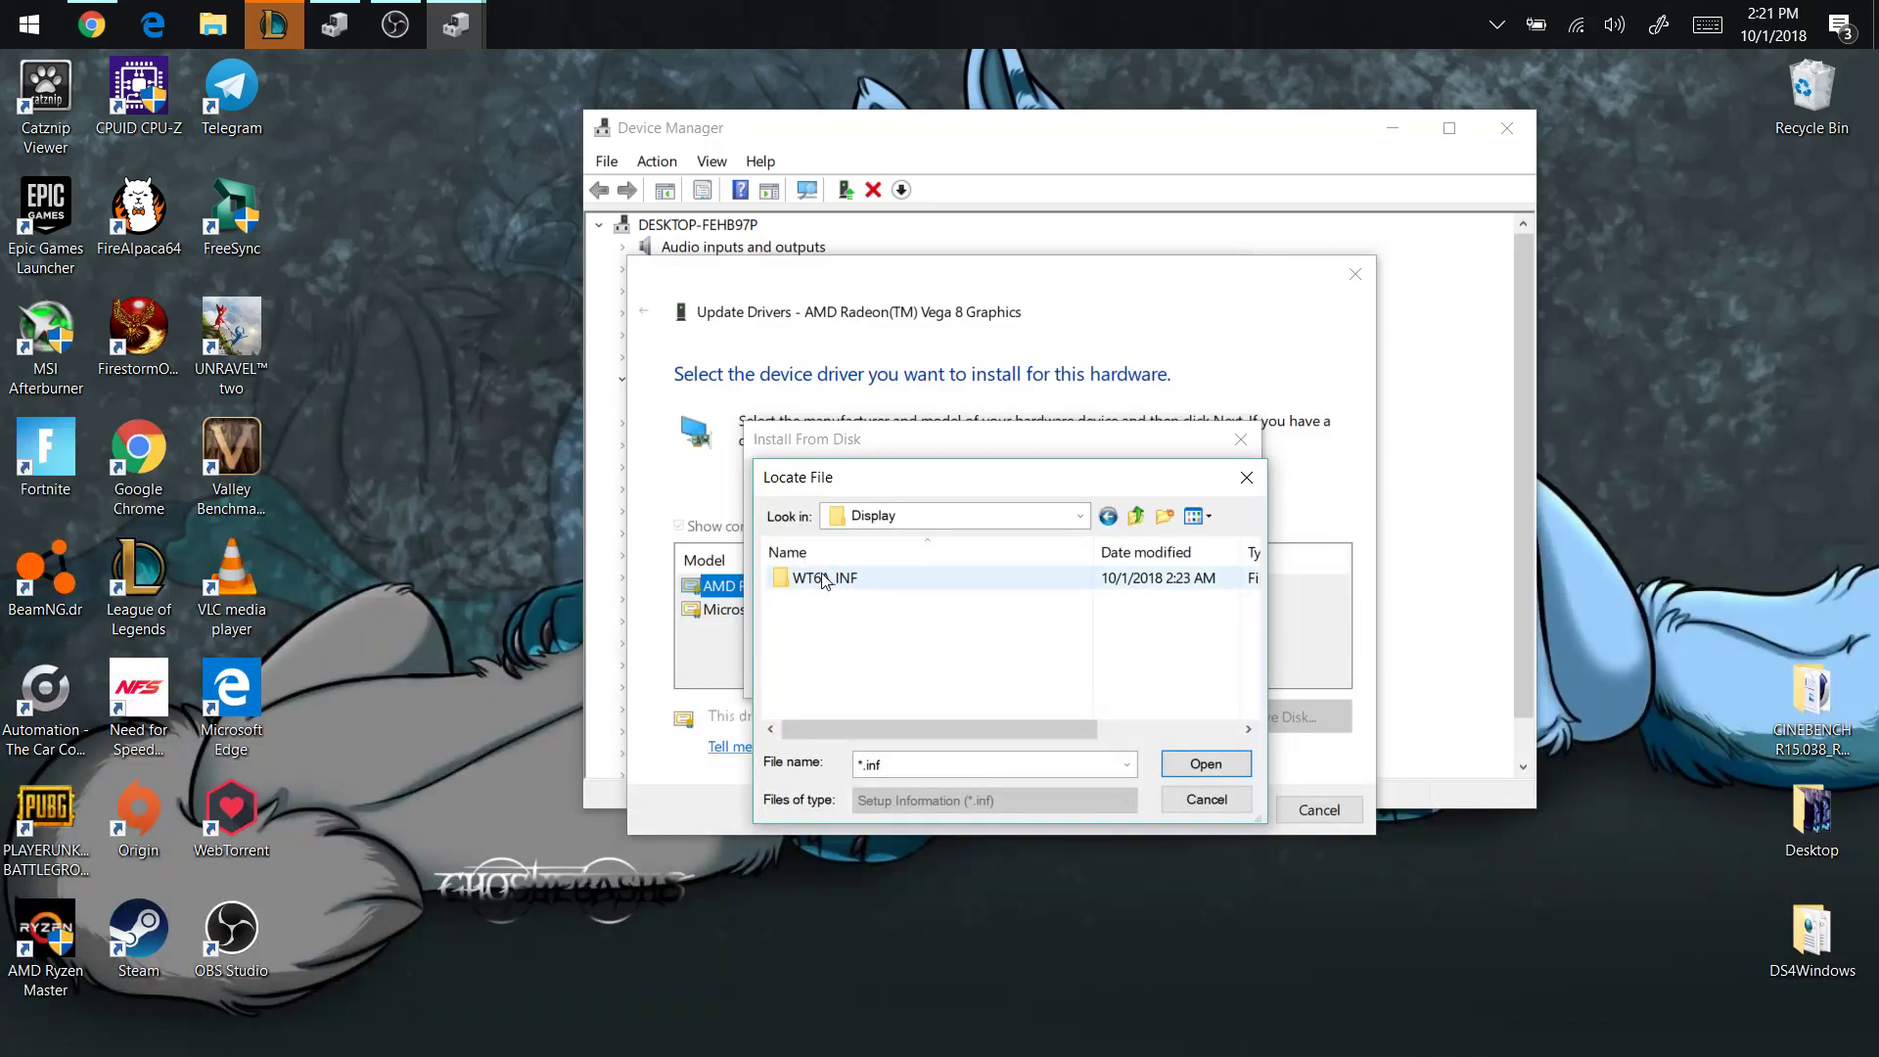
double_click(823, 579)
click(842, 601)
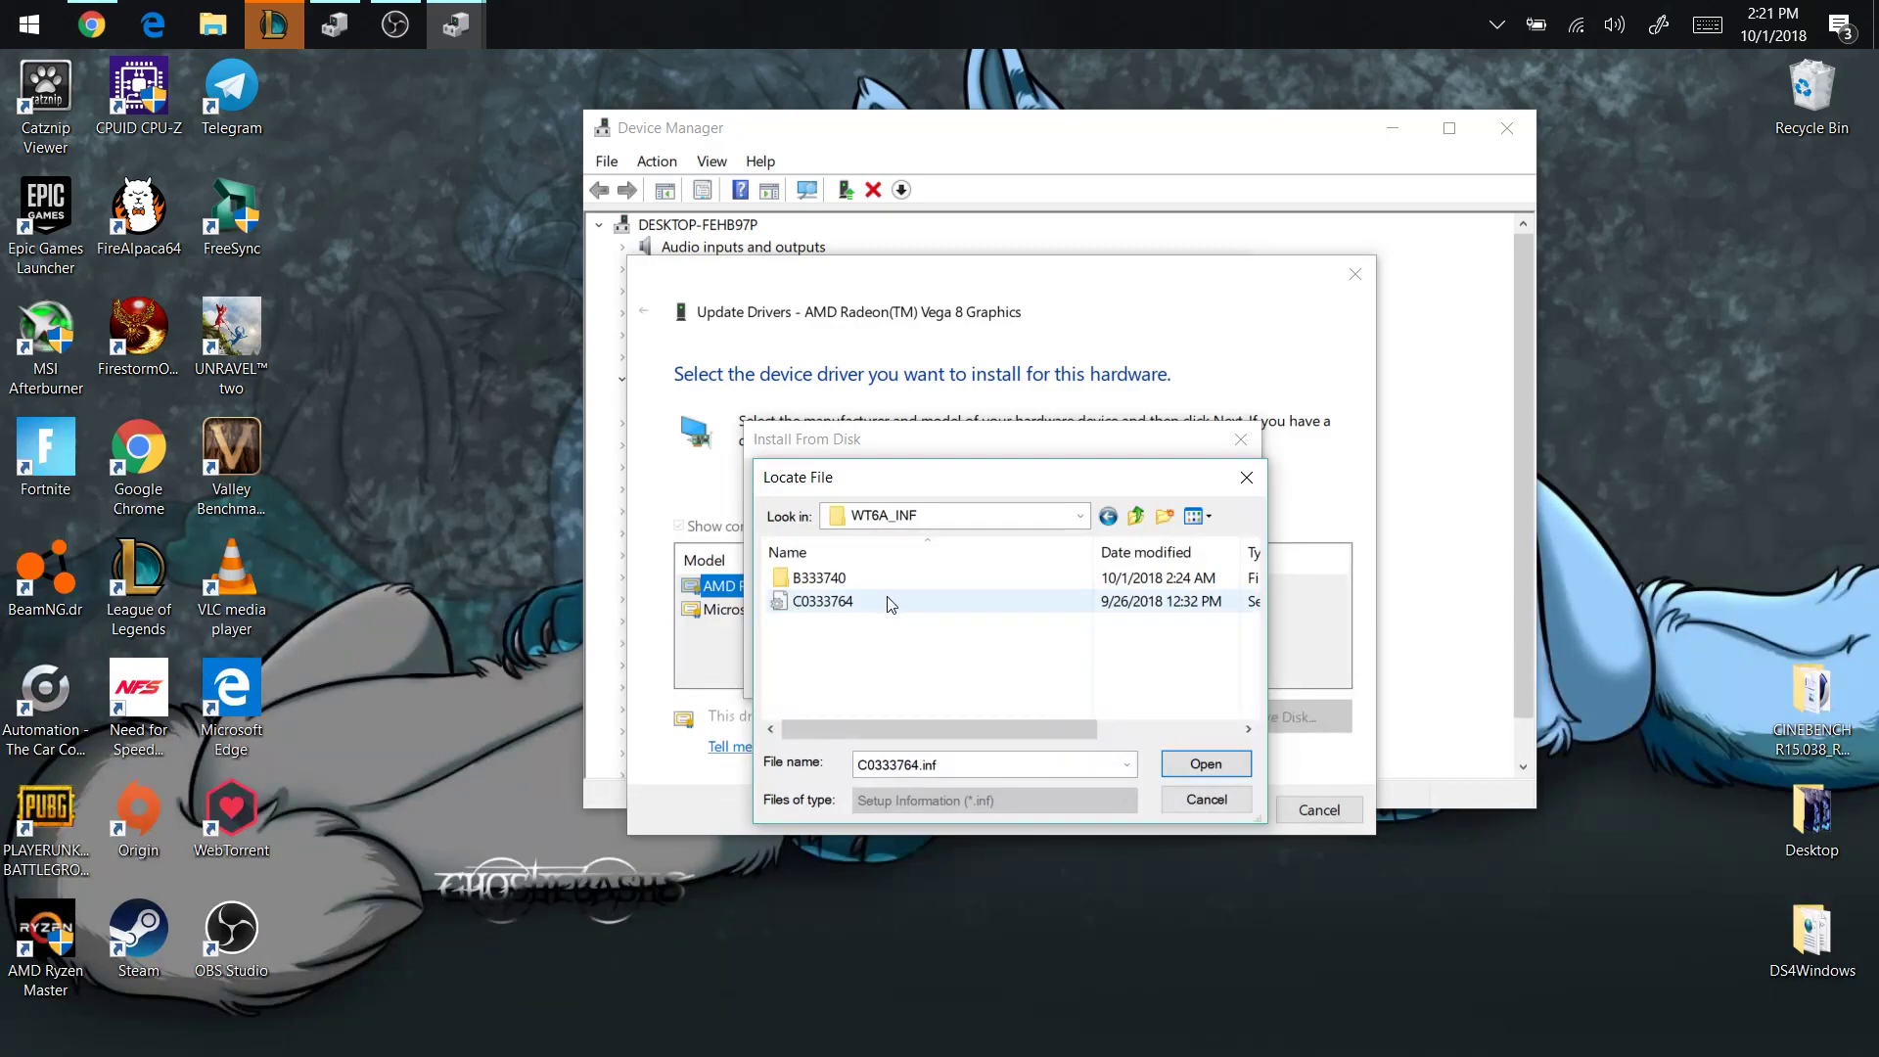
double_click(920, 606)
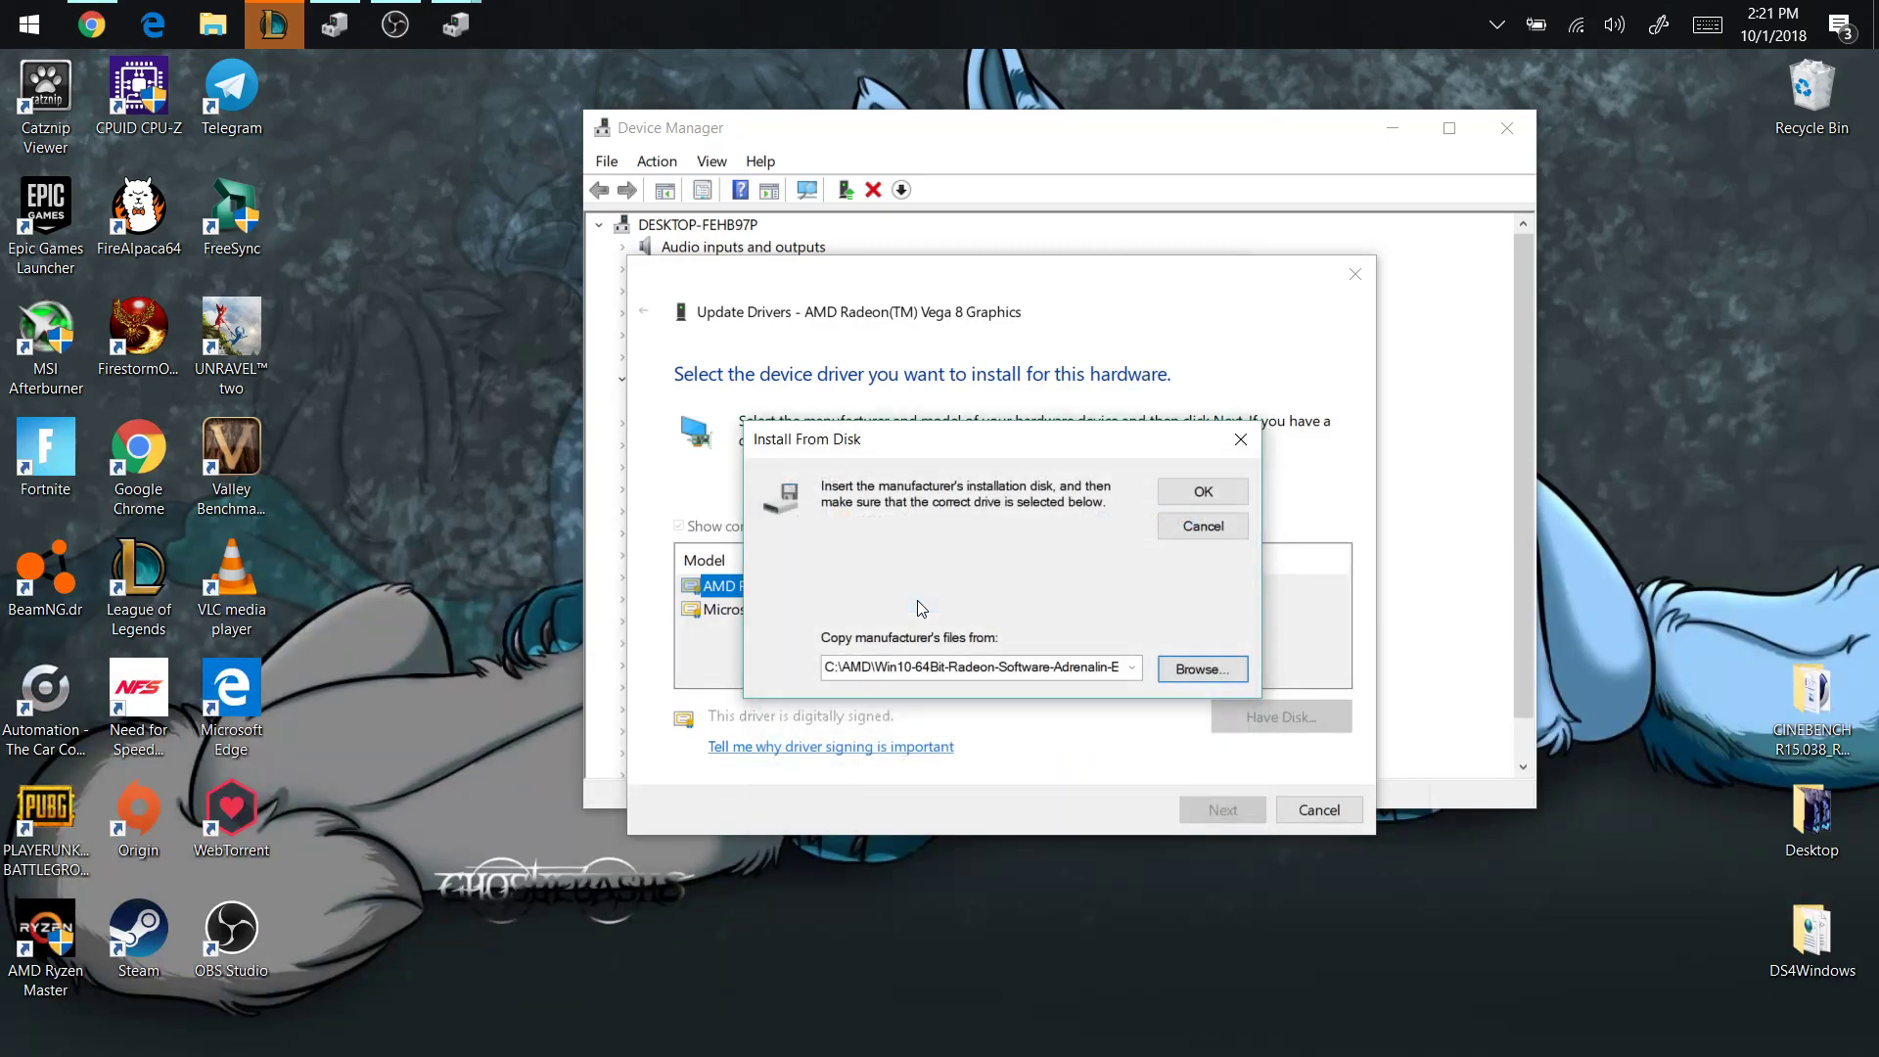
click(1235, 491)
Pick AMD Radeon(TM) Vega 8 Graphics from the model list and install driver 24.20.13019.1008
scroll(1045, 626, up, 8)
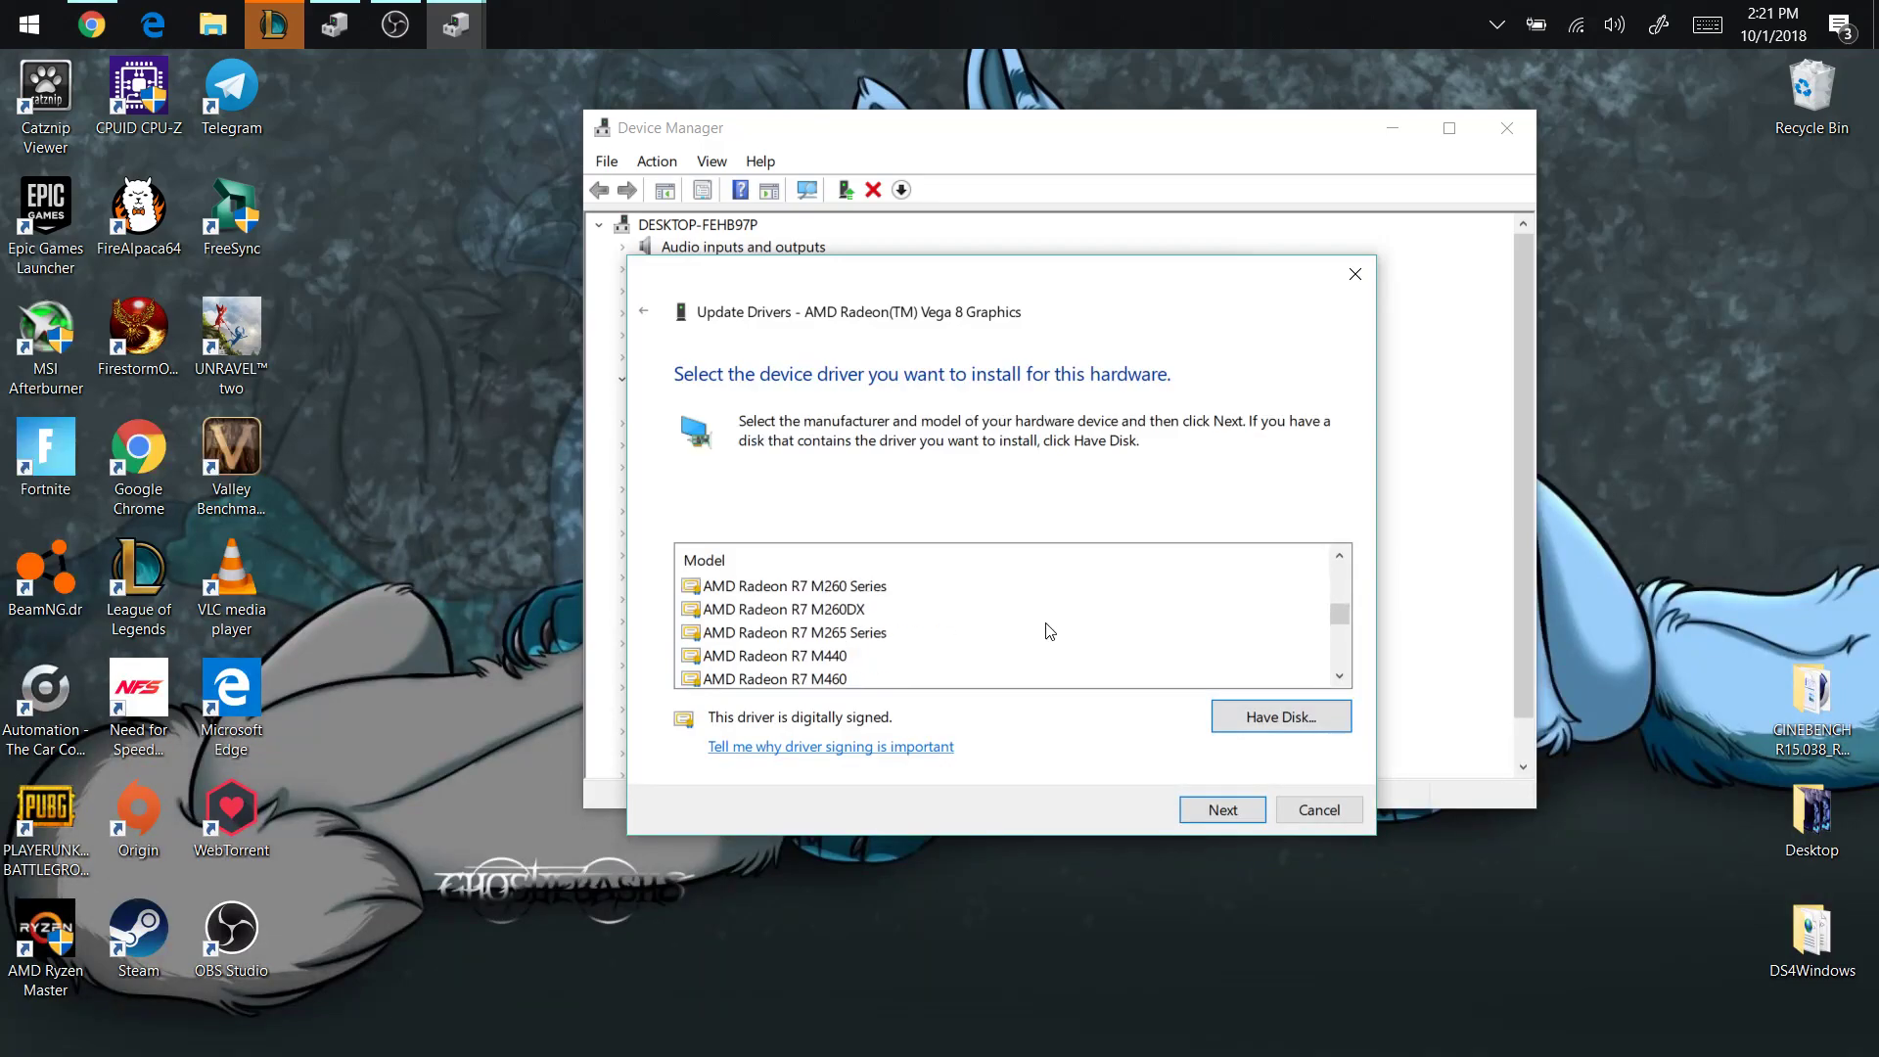
scroll(1049, 631, up, 10)
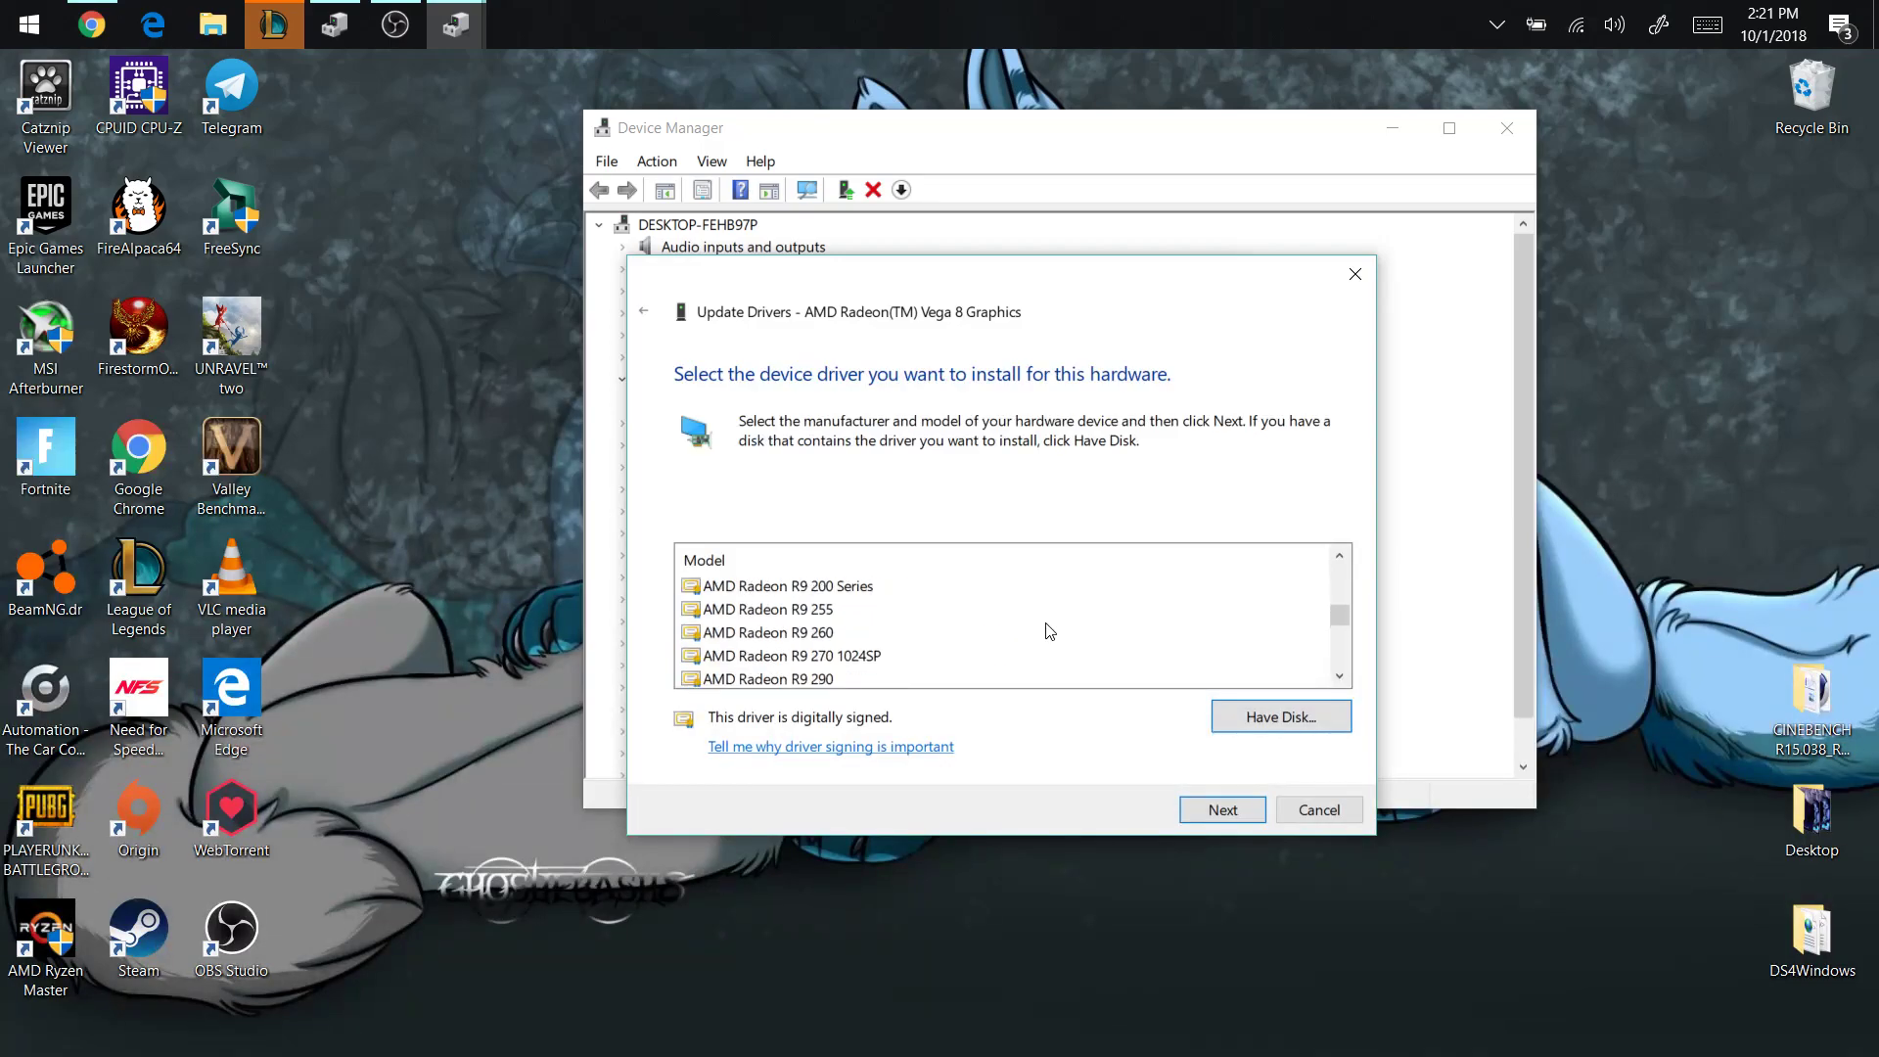
scroll(1049, 631, up, 12)
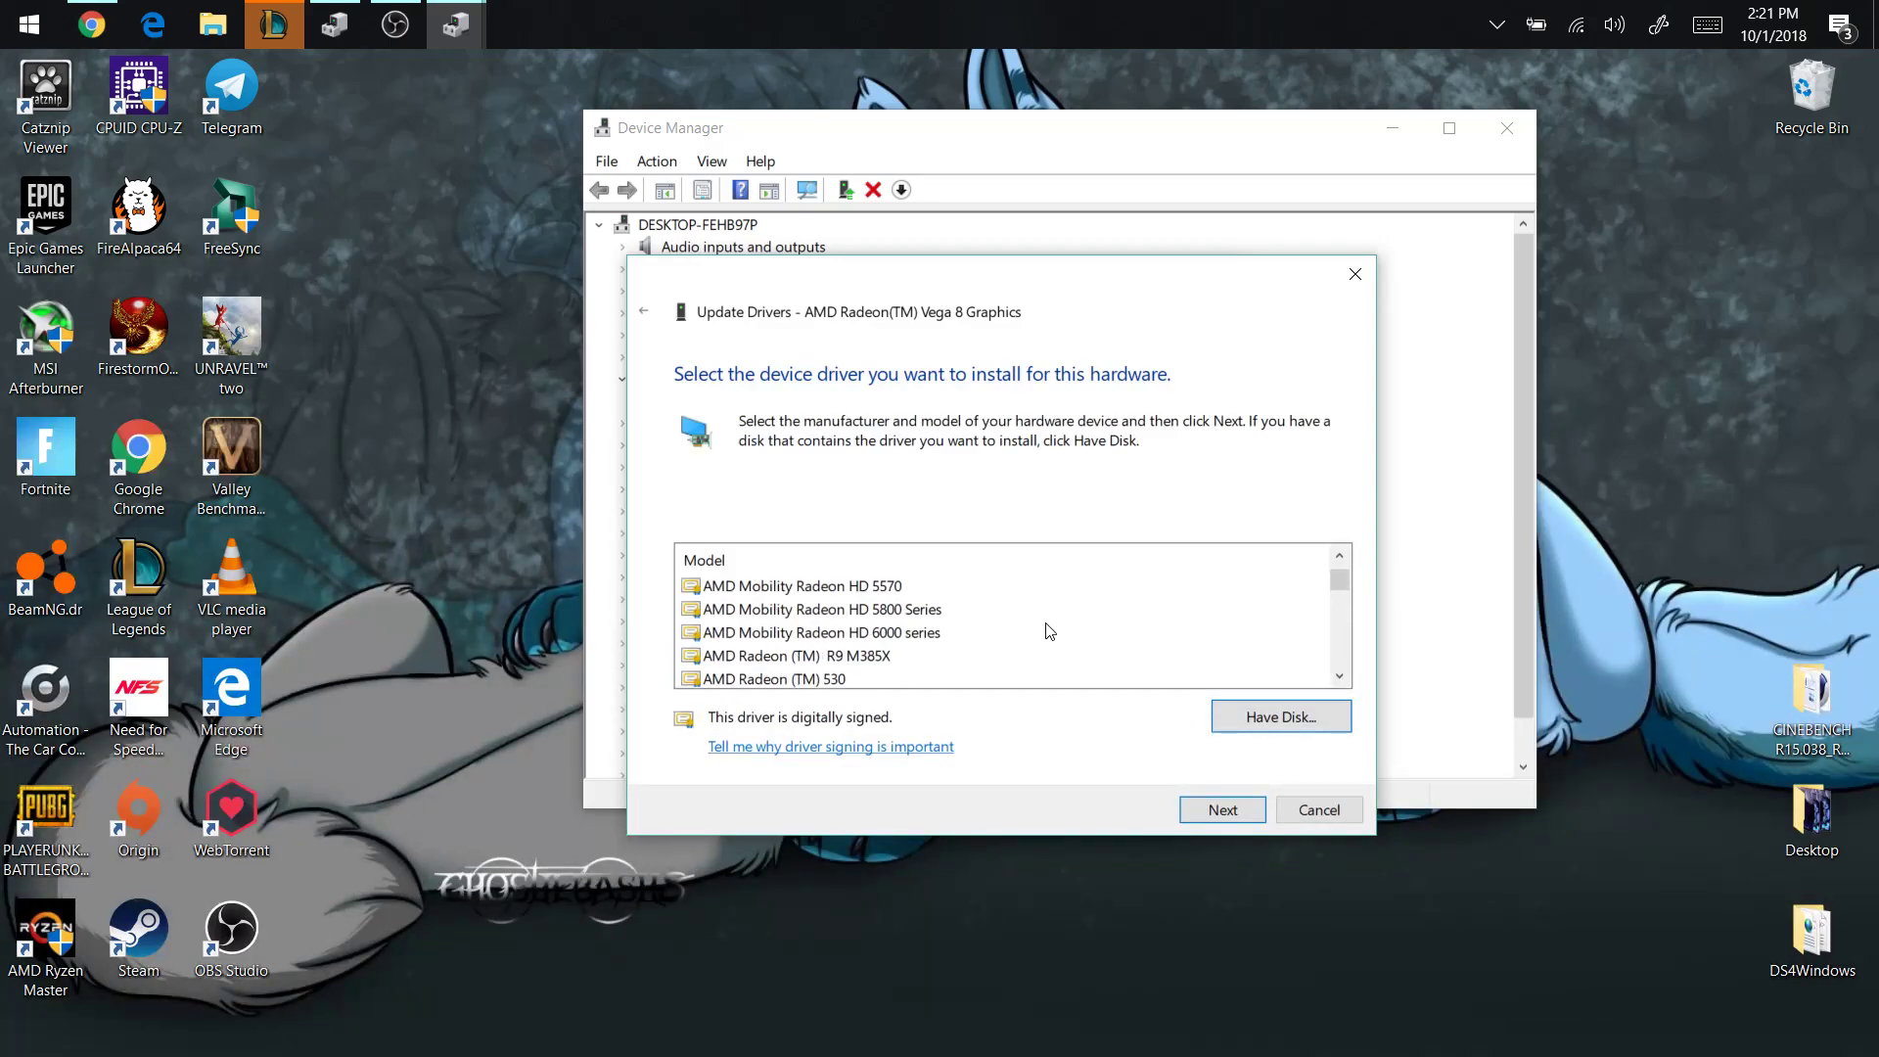
scroll(1049, 631, down, 20)
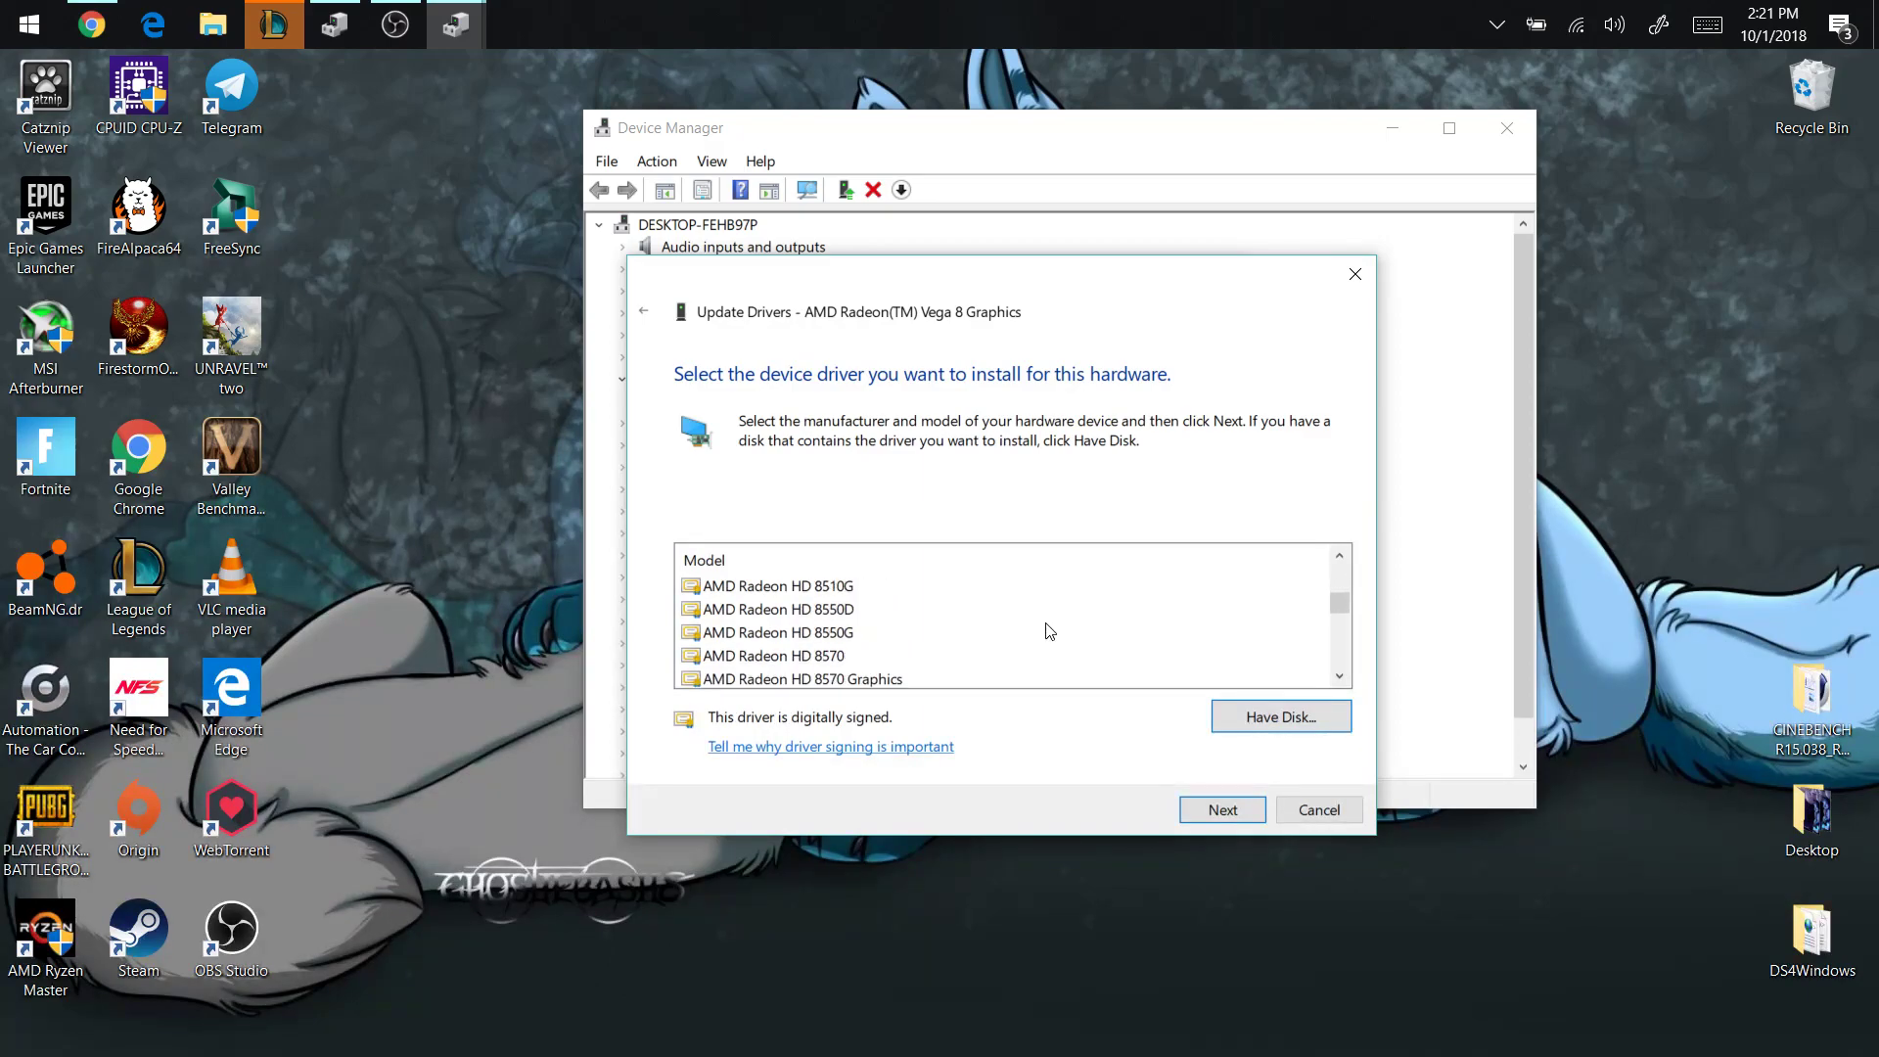
scroll(1049, 631, down, 15)
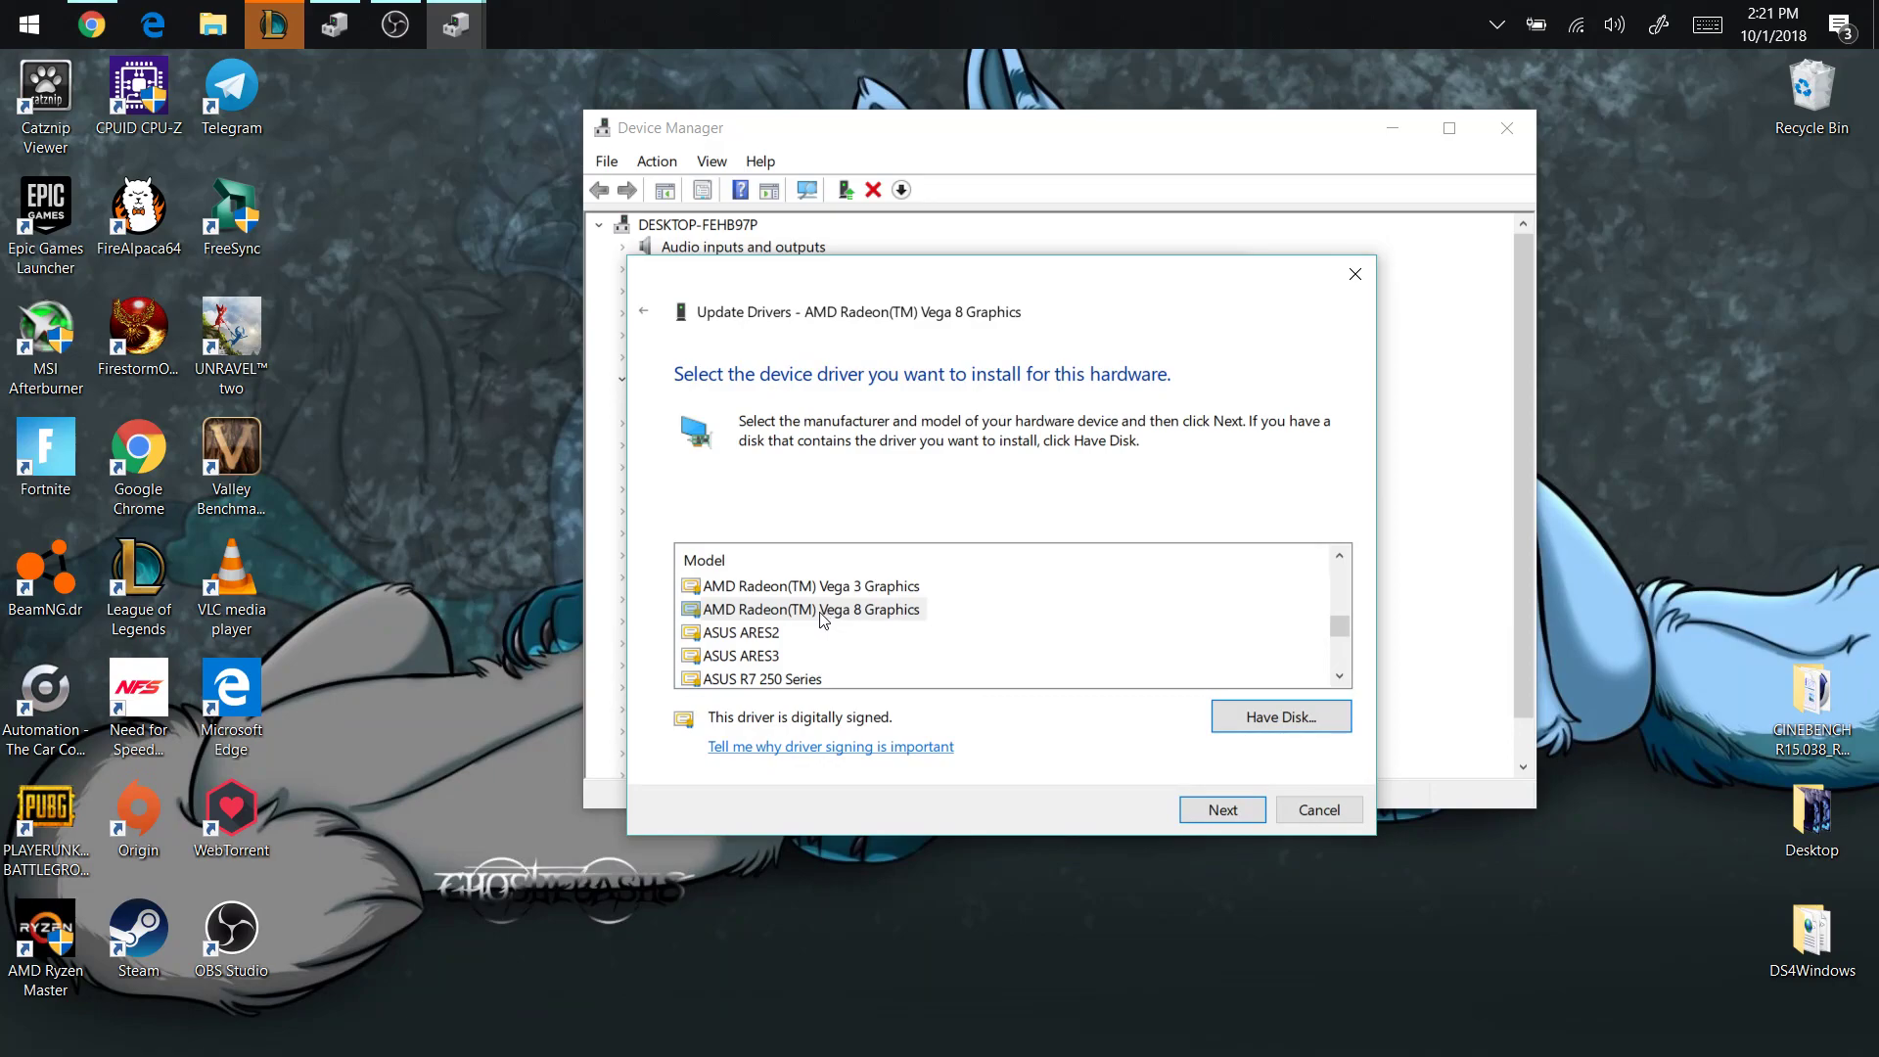
click(818, 616)
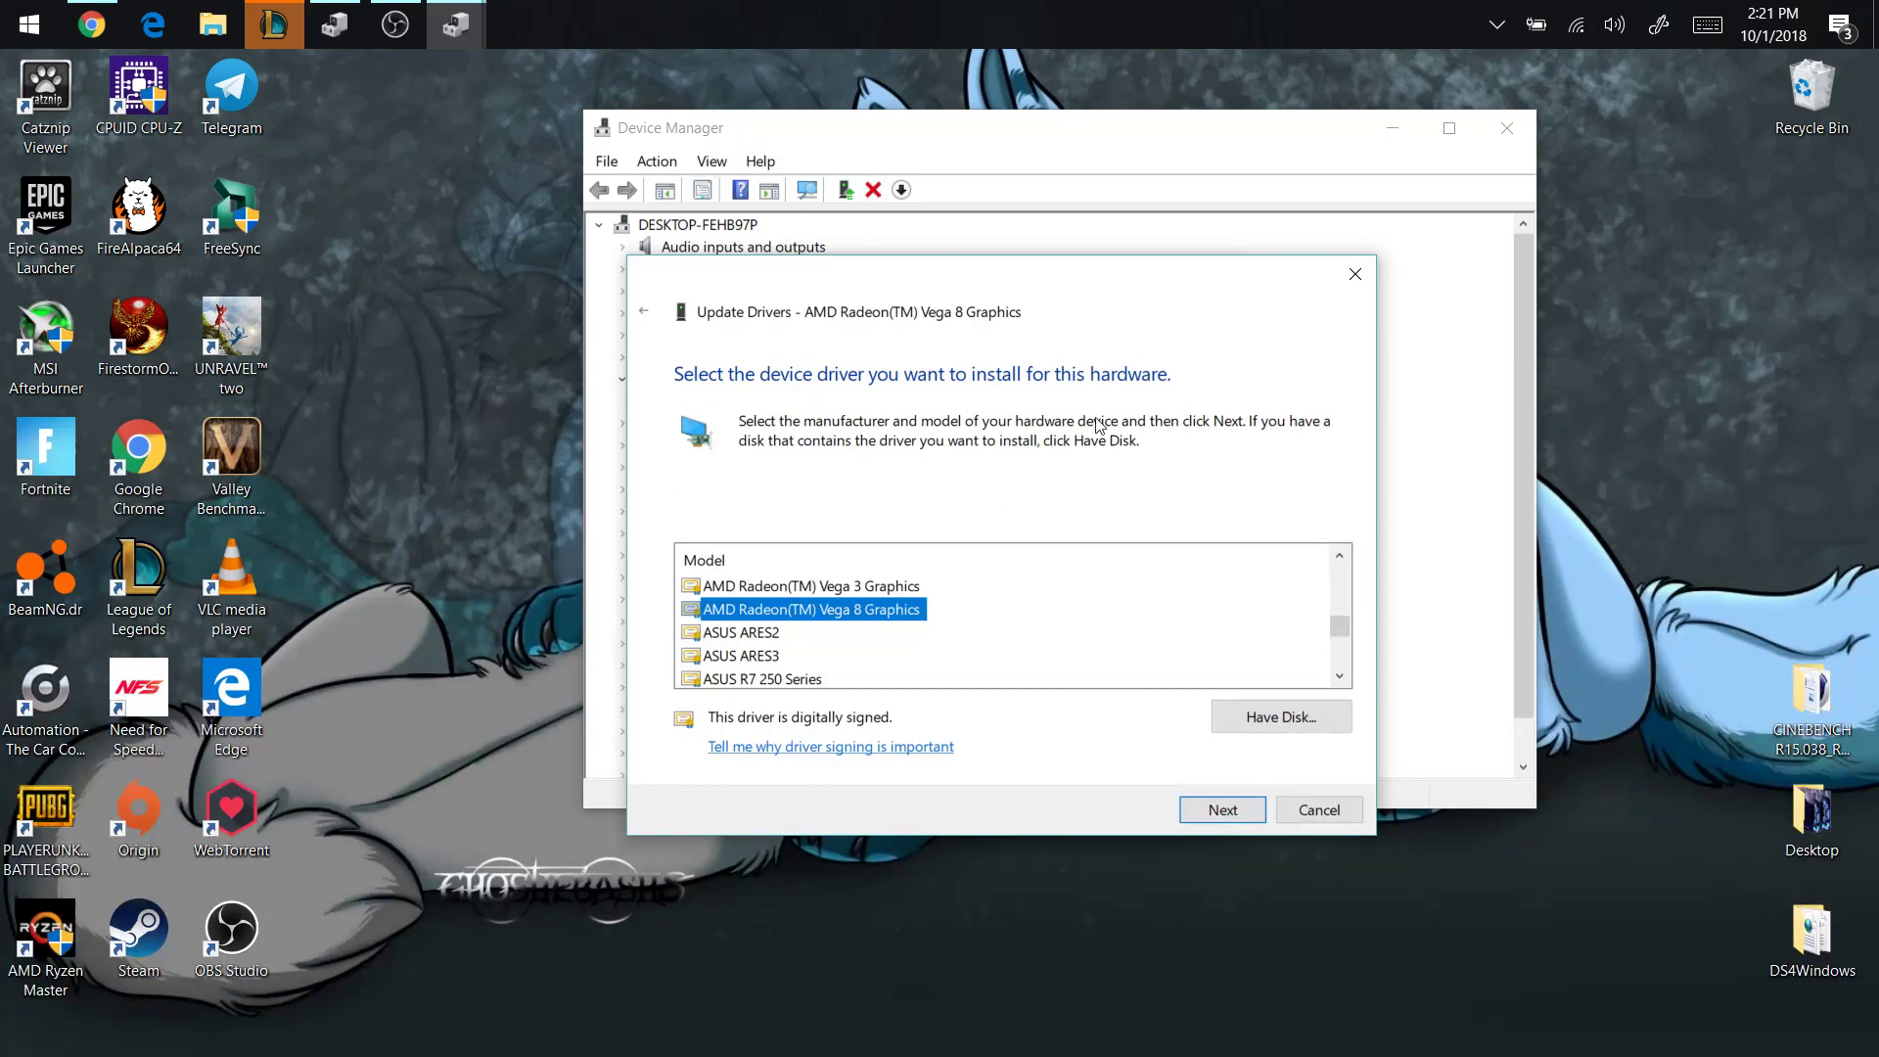
click(1318, 809)
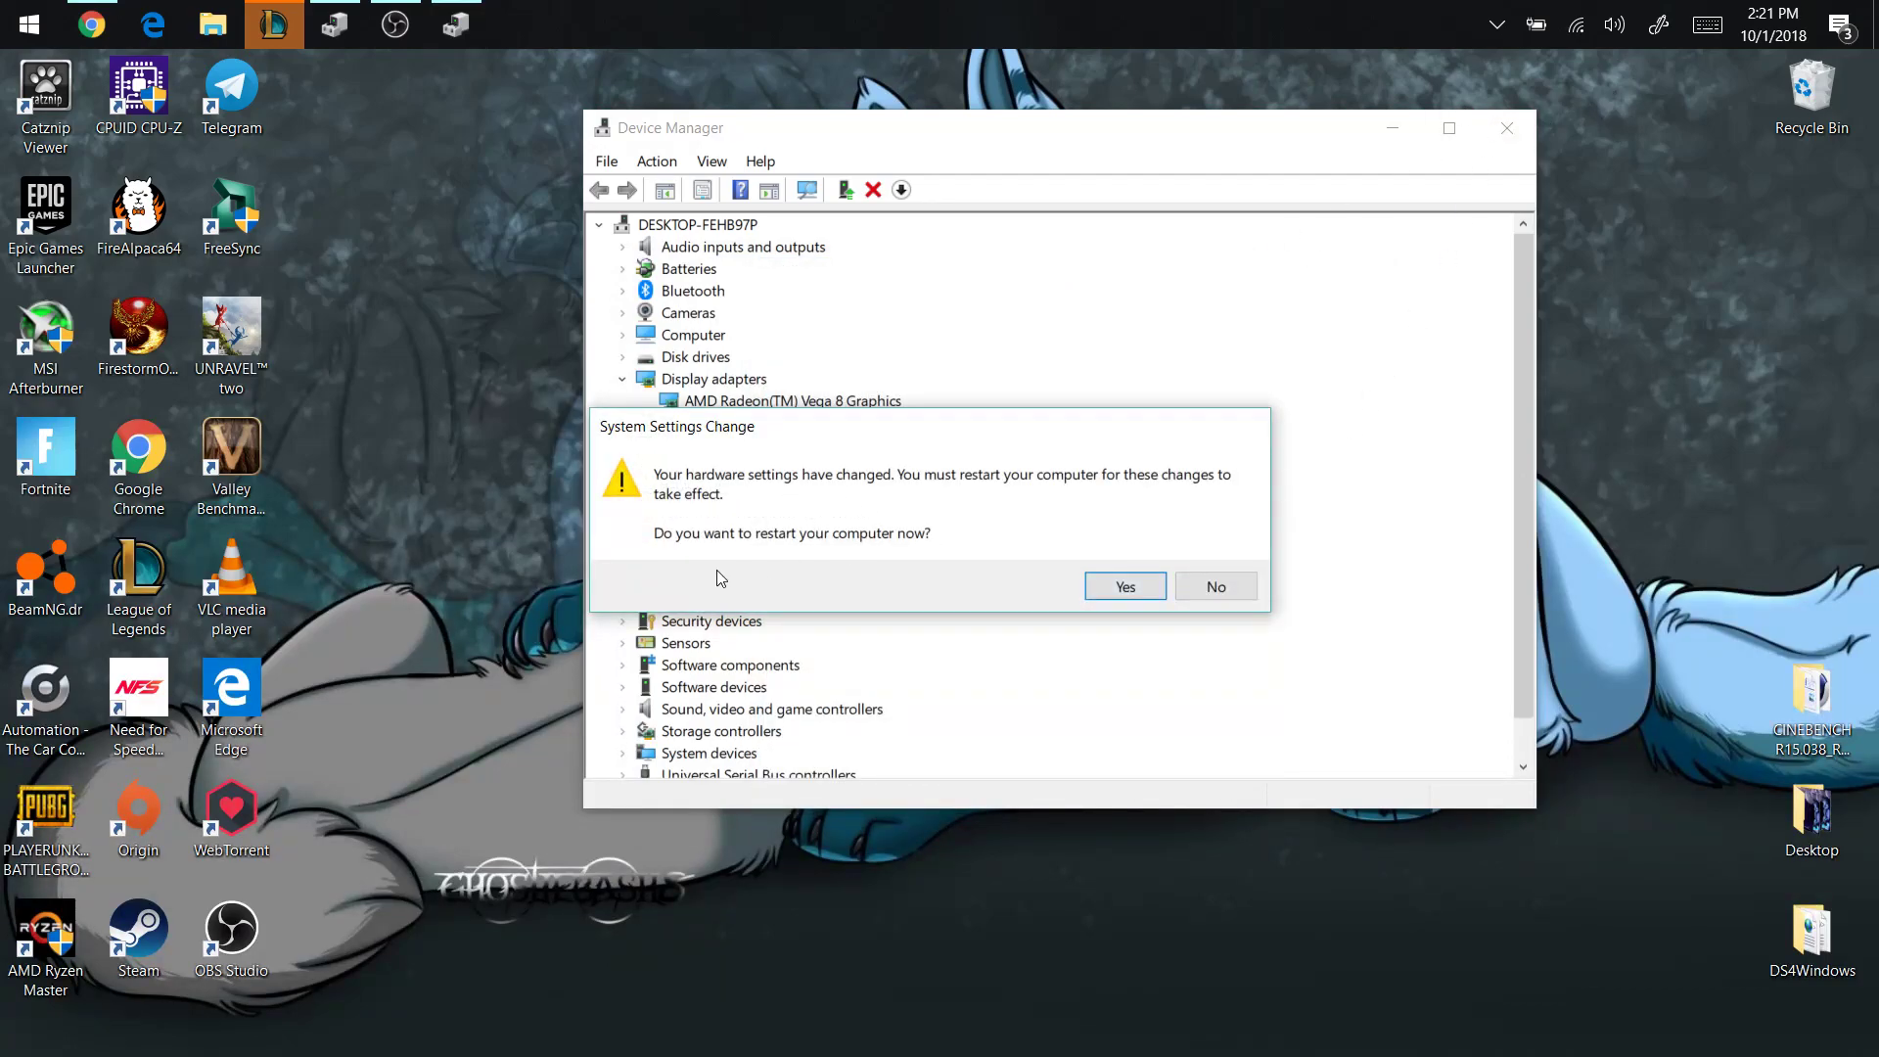
Answer No to the System Settings Change restart prompt
click(1238, 585)
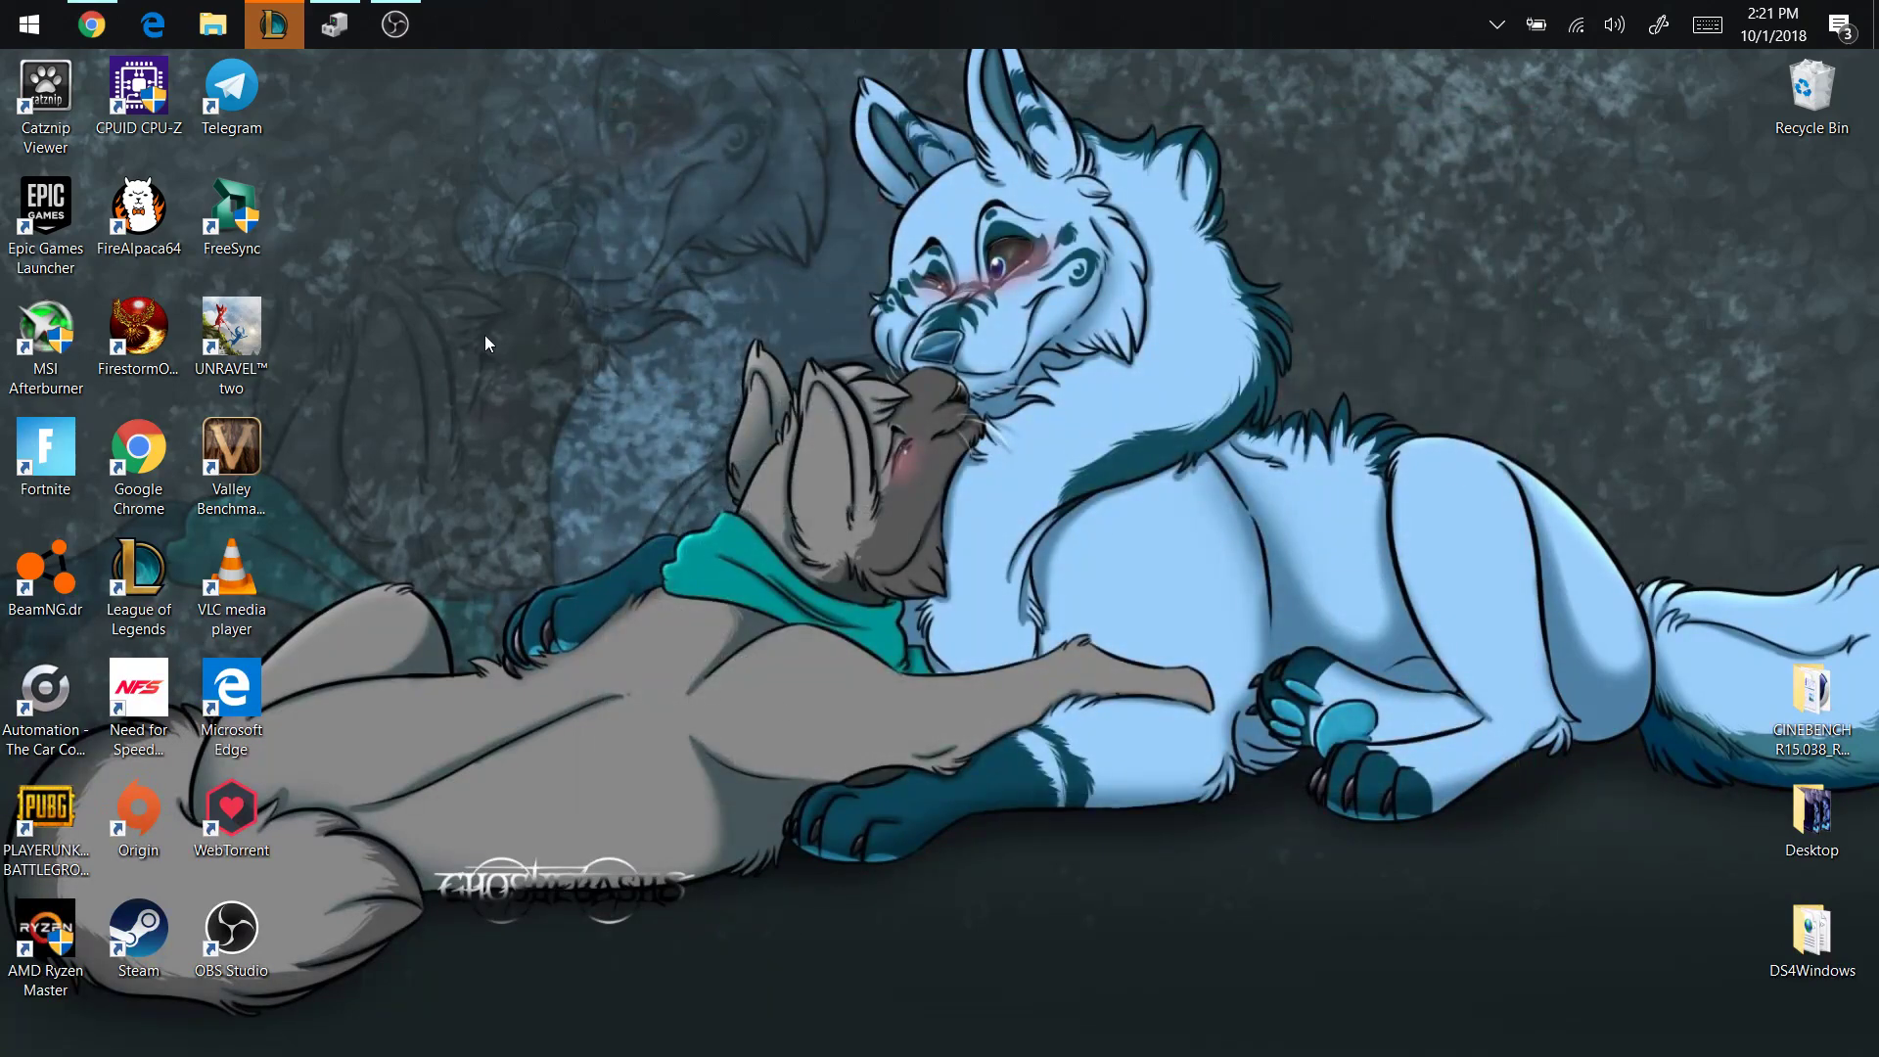